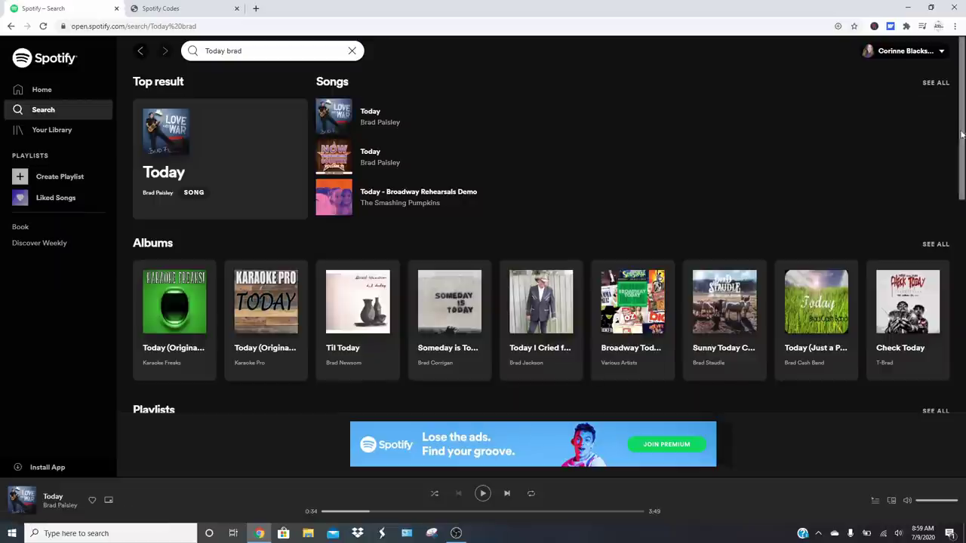
- Copy the link of the first Today song by Brad Paisley and generate its code on the Spotify Codes page
click(935, 118)
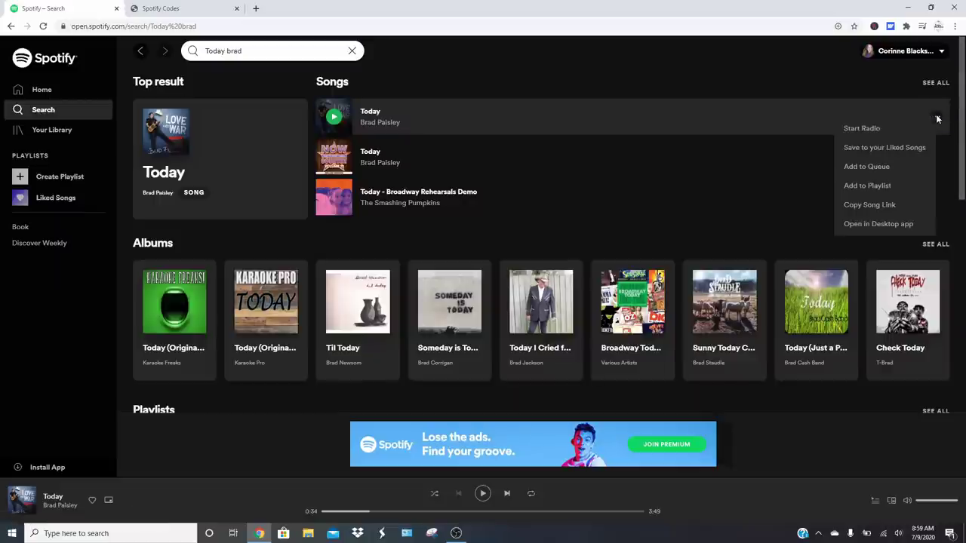
click(880, 214)
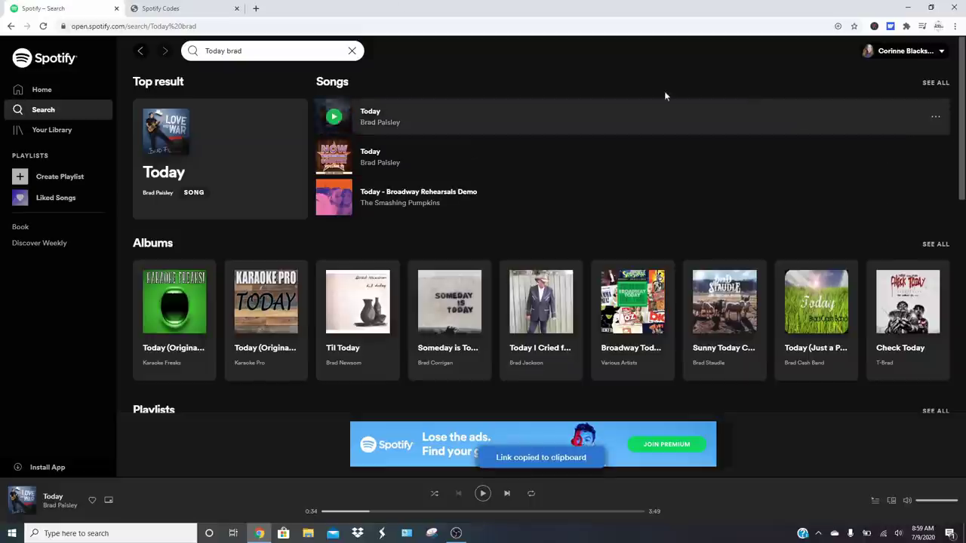
click(148, 10)
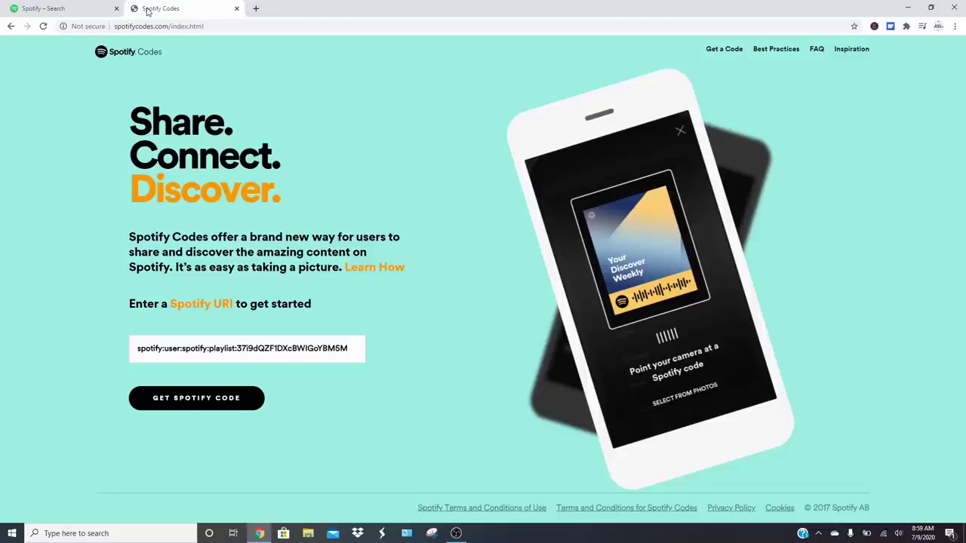
triple_click(139, 349)
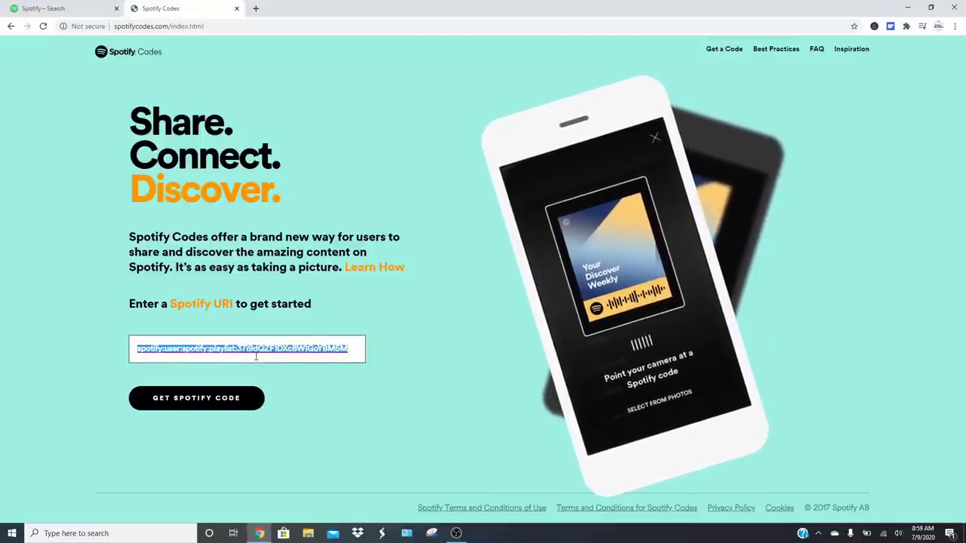
key(ctrl+v)
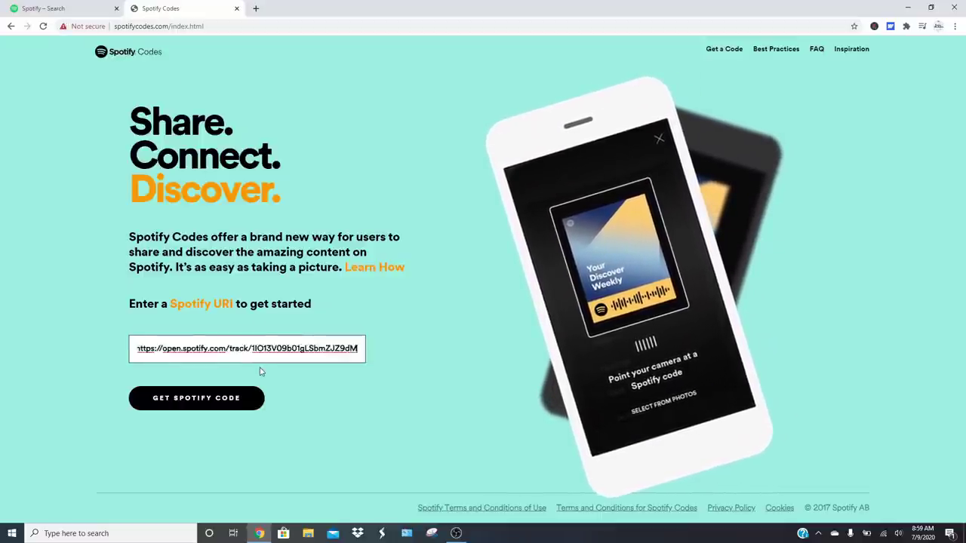
click(221, 400)
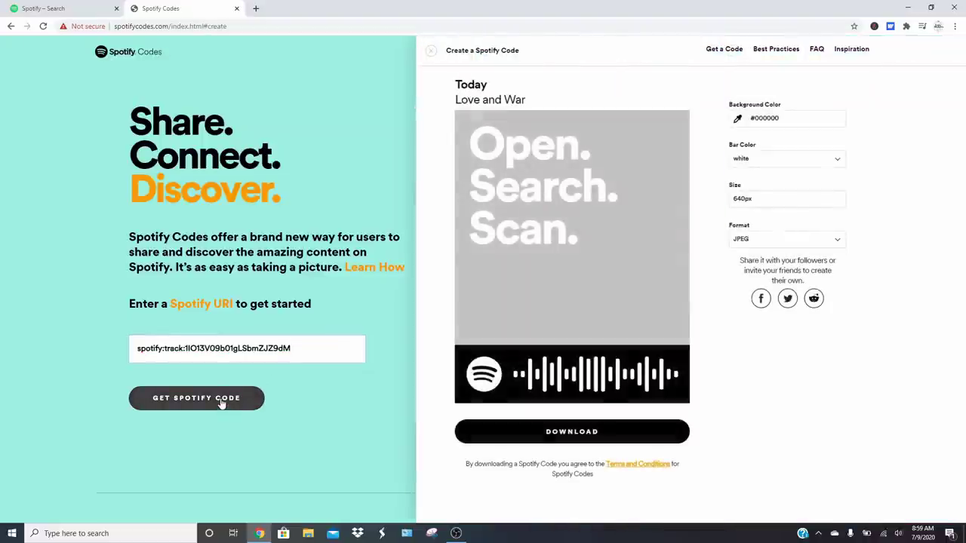
- Set the code's format to SVG and download it to the Cricut folder as spotifytoday
click(665, 430)
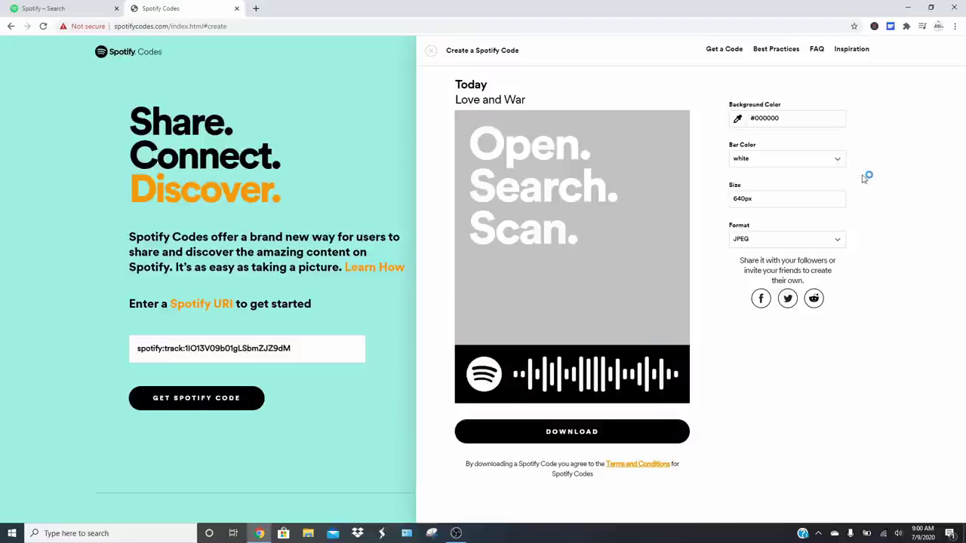
click(839, 242)
click(754, 254)
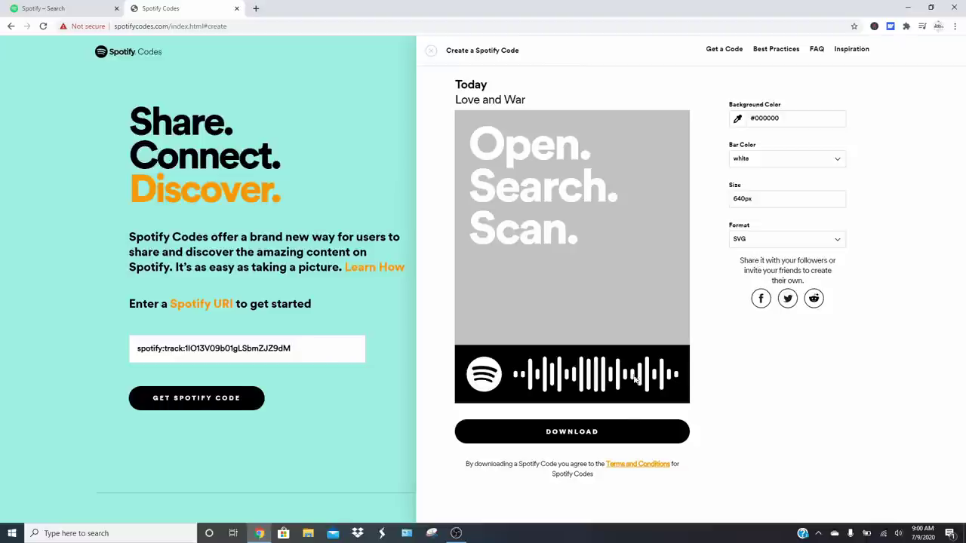
click(616, 434)
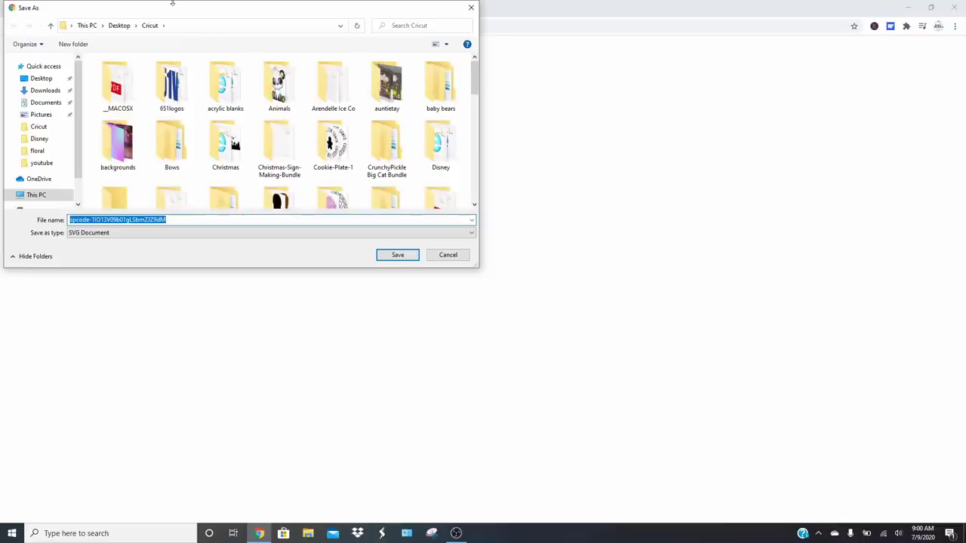
text(spotify)
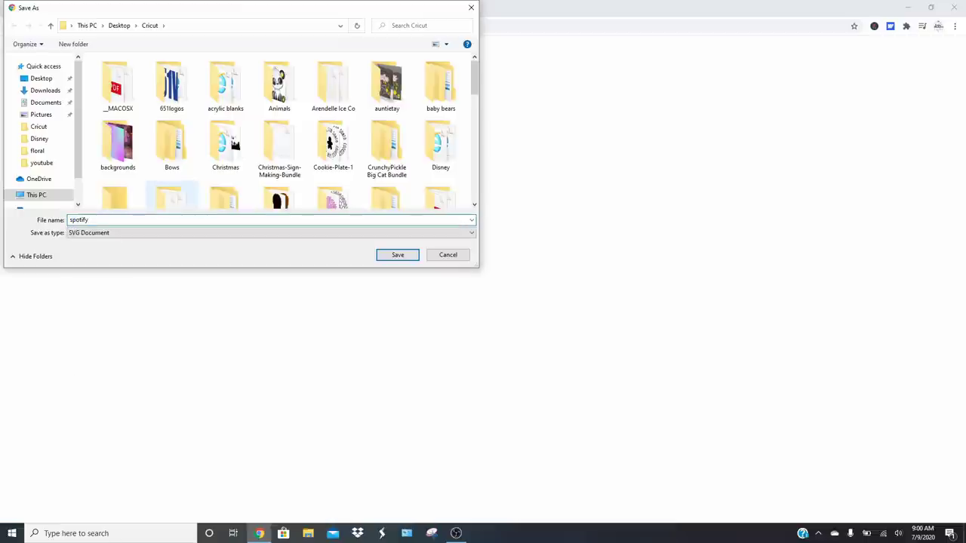
text(today)
click(398, 255)
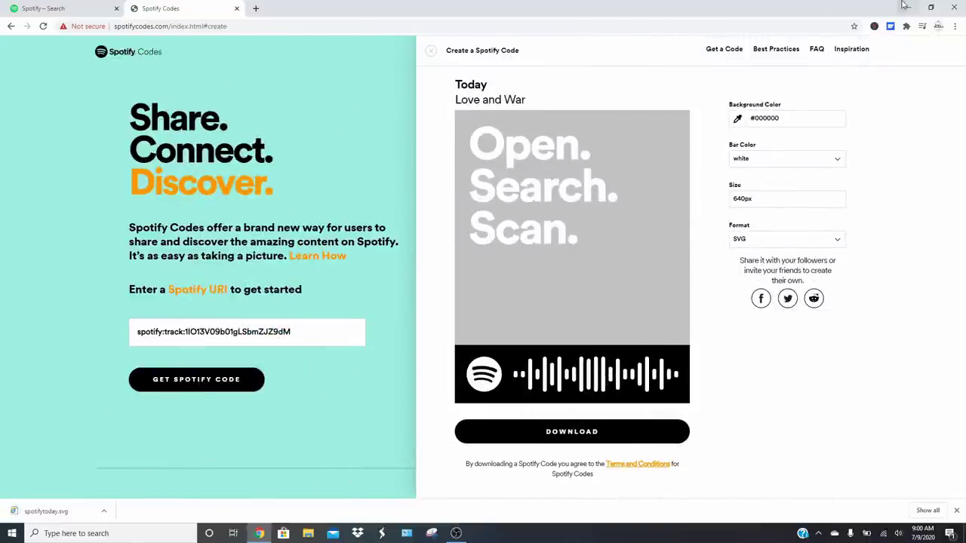
- Switch to Cricut Design Space, maximize its window and start a new project
click(477, 533)
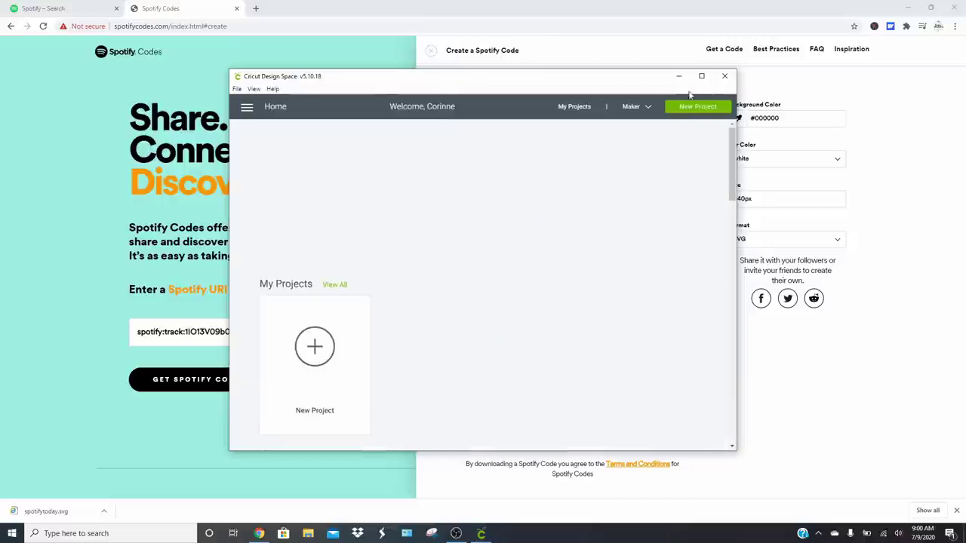
click(701, 77)
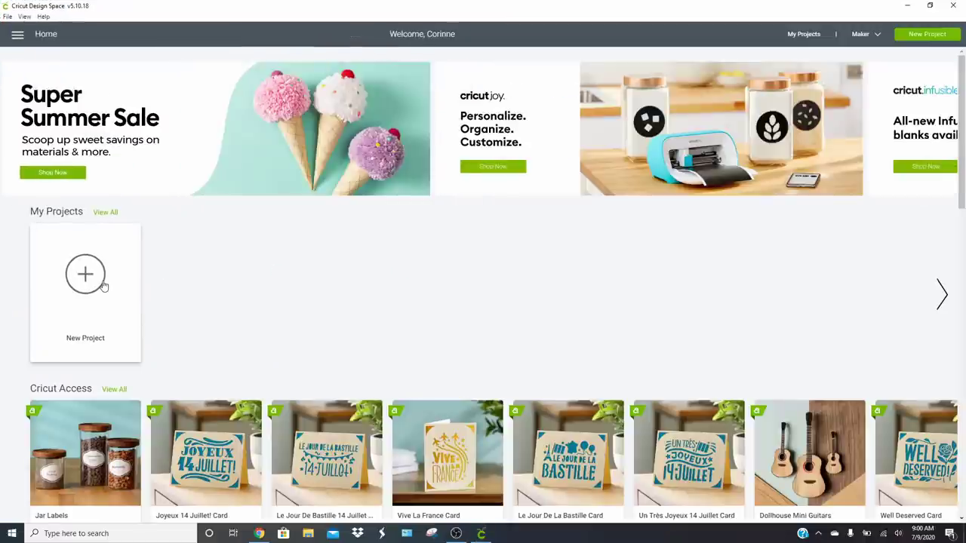
click(85, 285)
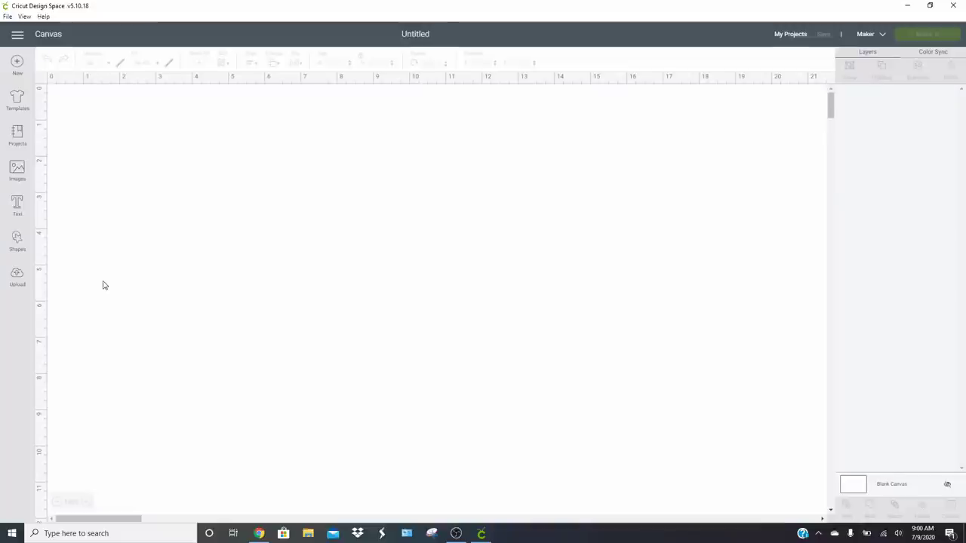
- Upload the spotifytoday SVG from the Cricut folder and save it to the uploaded images
click(22, 279)
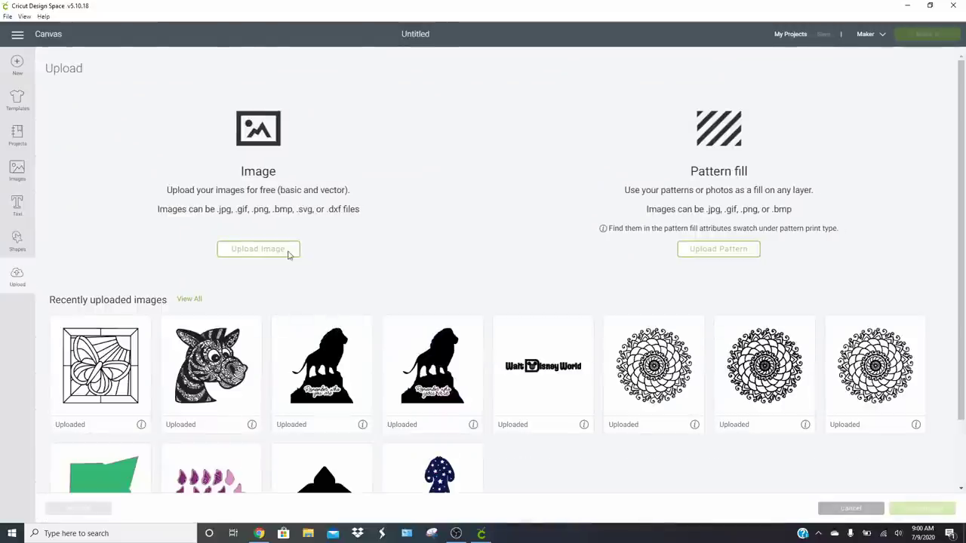
click(287, 253)
click(513, 274)
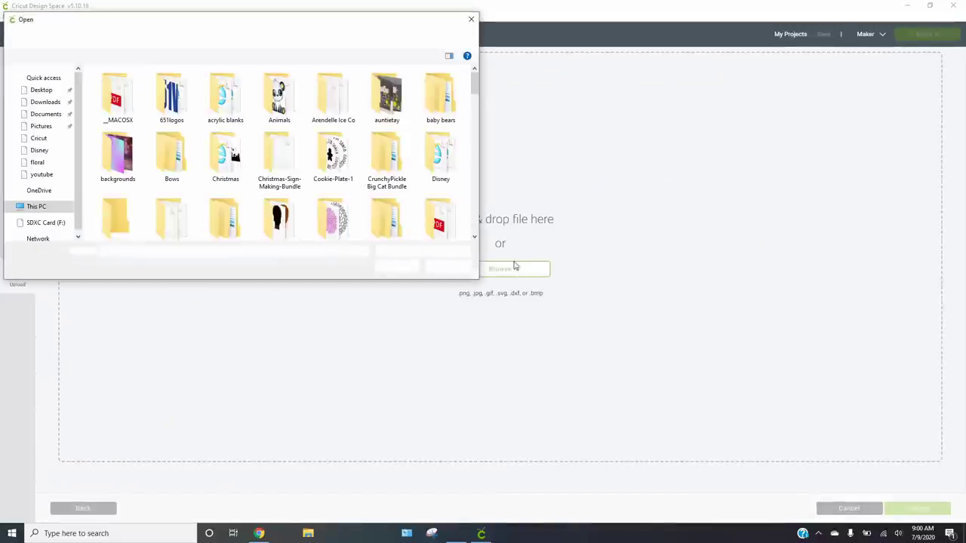
scroll(322, 136, down, 15)
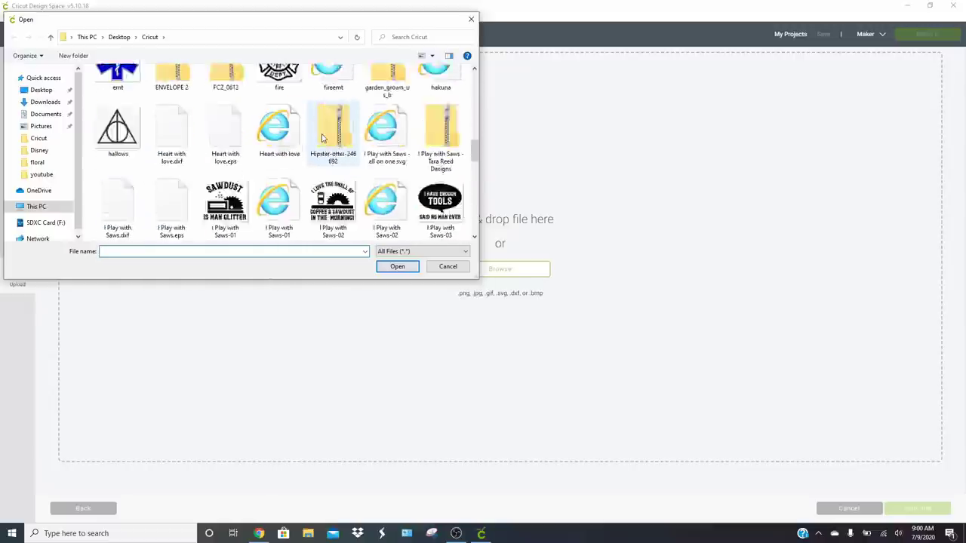
scroll(322, 136, down, 1)
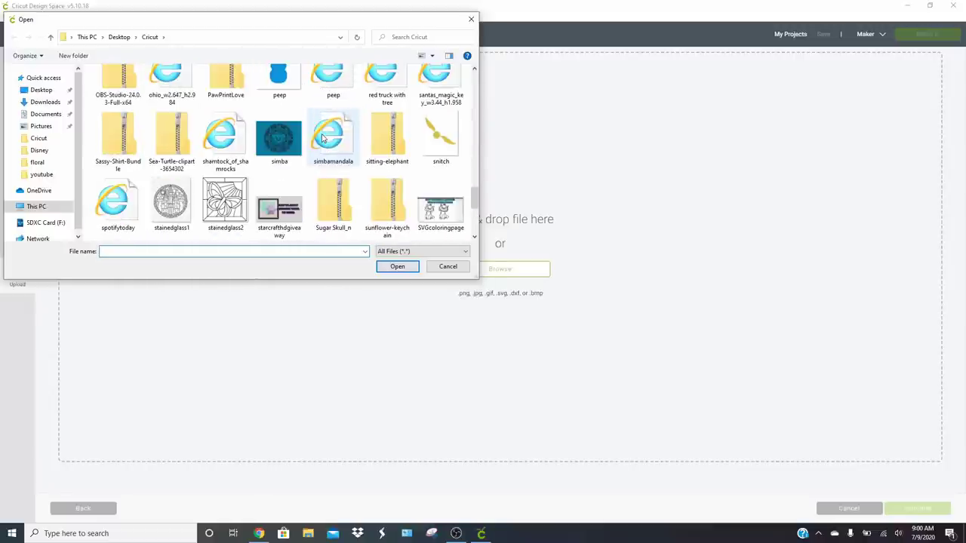
double_click(116, 202)
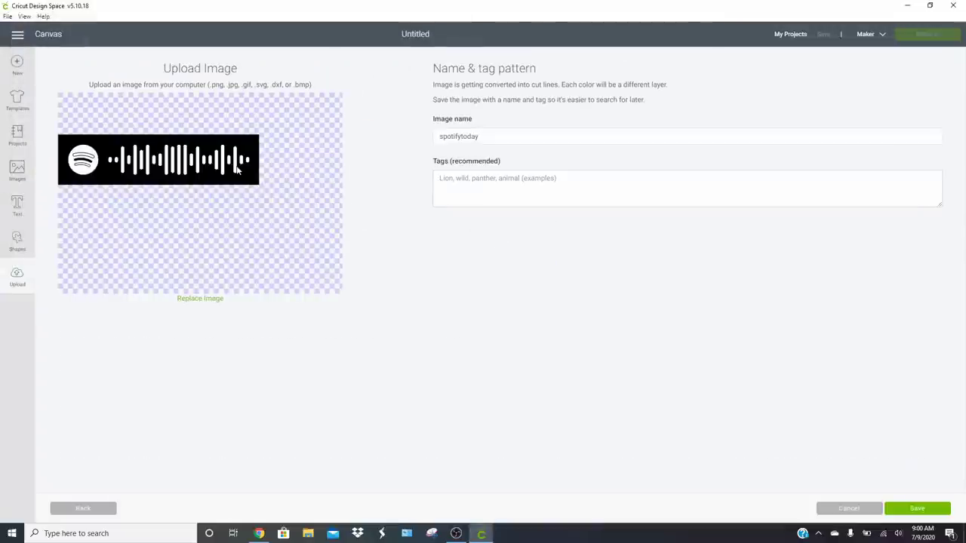
click(934, 510)
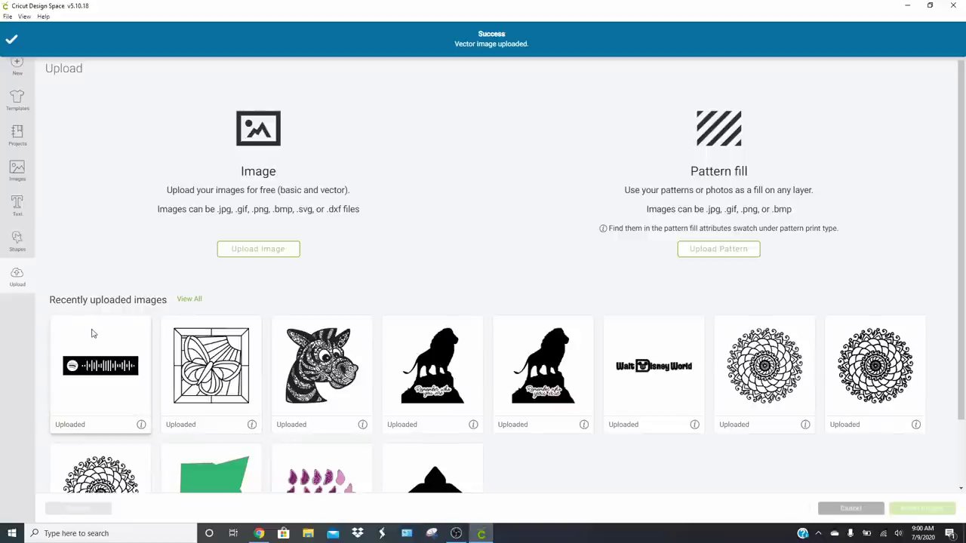
- Insert the uploaded spotifytoday image and place it at about X 5.06, Y 2.5 in the upper part of the canvas
click(95, 332)
click(933, 508)
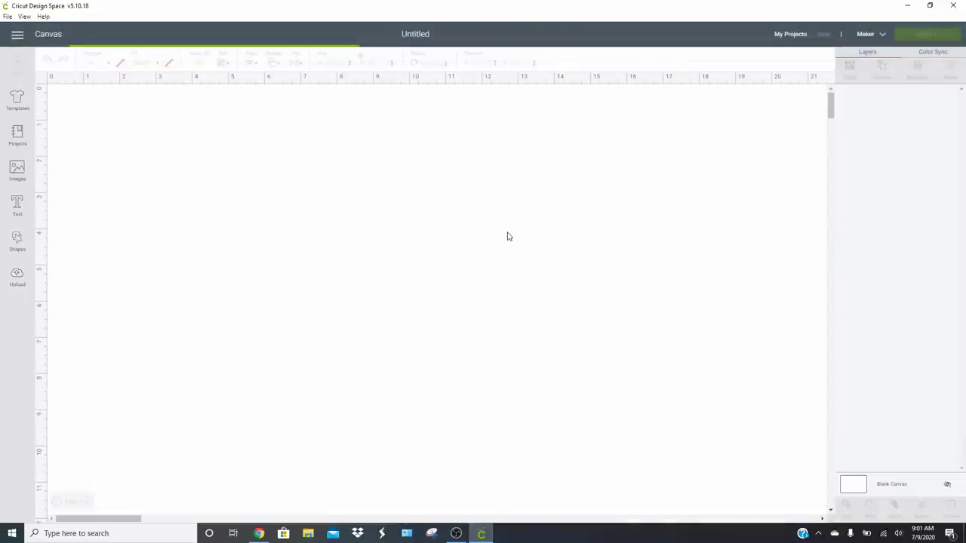
drag(253, 175, 382, 211)
- Hide the black background rectangle layer and attach the code's remaining logo and bar shapes
scroll(932, 268, down, 5)
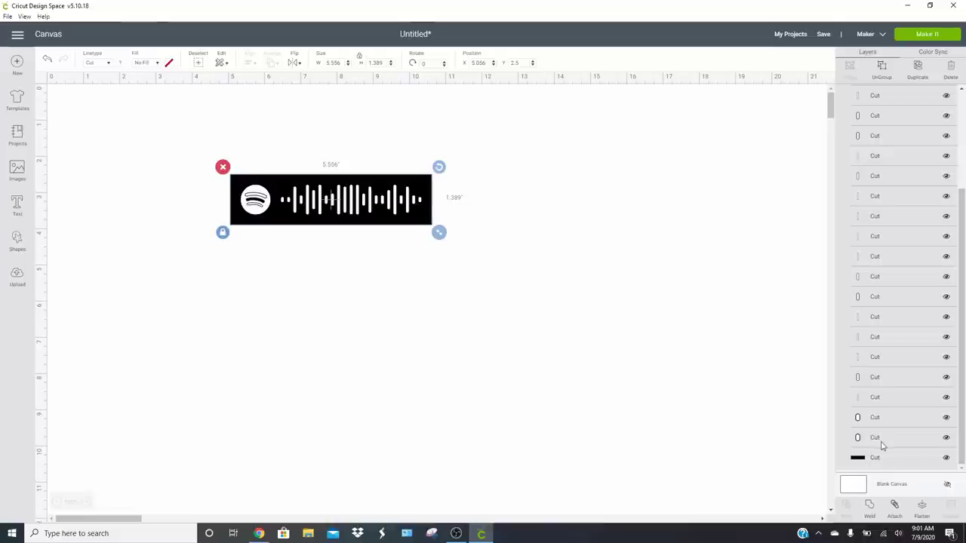
click(947, 459)
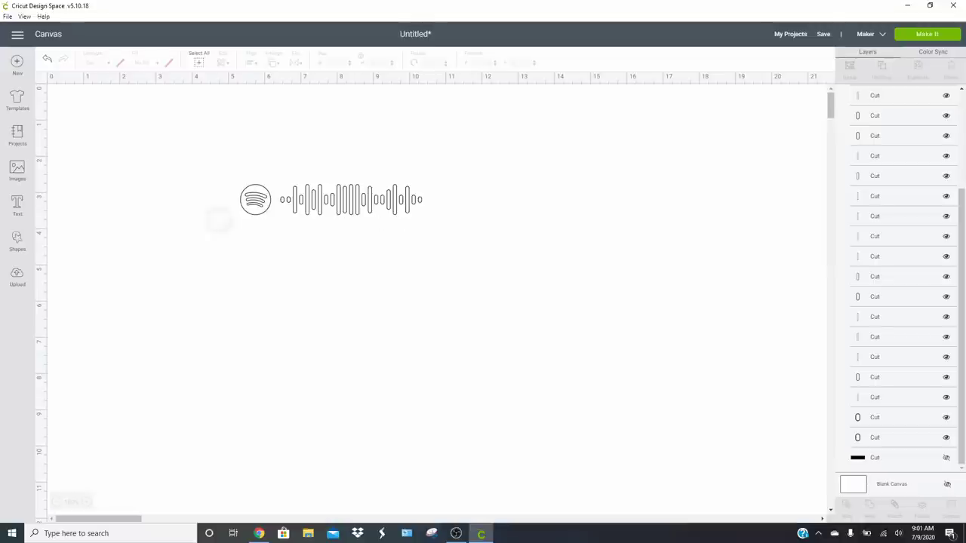
drag(505, 268, 231, 172)
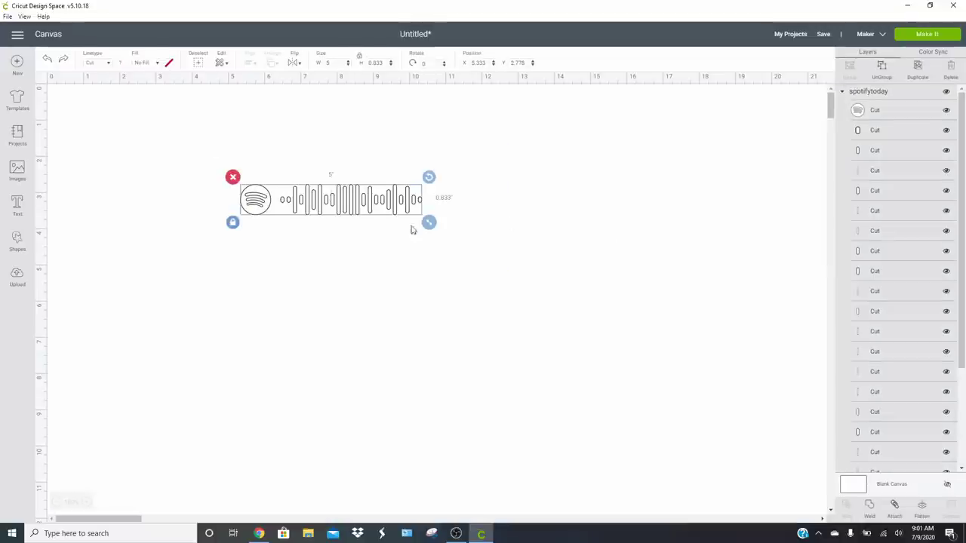
click(898, 510)
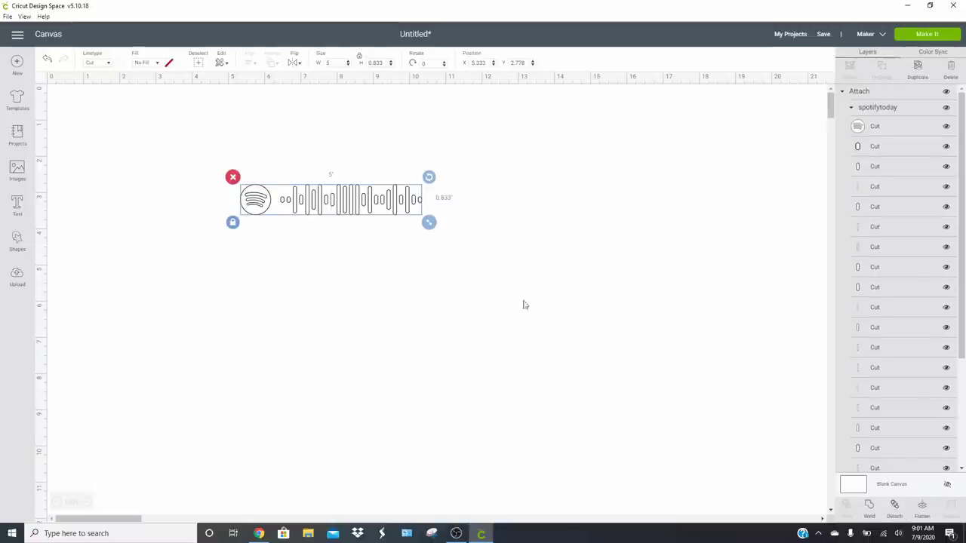
click(390, 274)
- Check the hidden background layer in the attached group and move the whole code lower on the canvas
drag(288, 202, 311, 192)
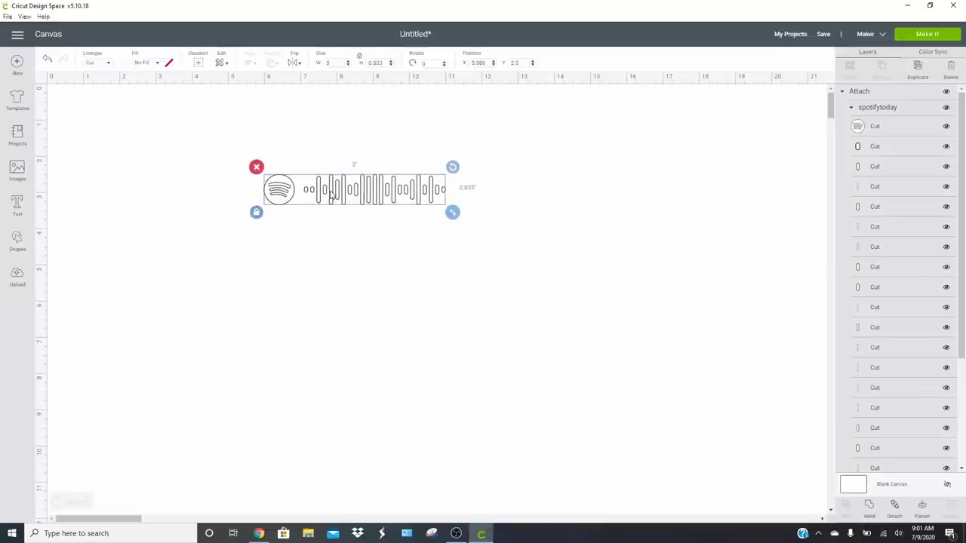
scroll(900, 343, down, 5)
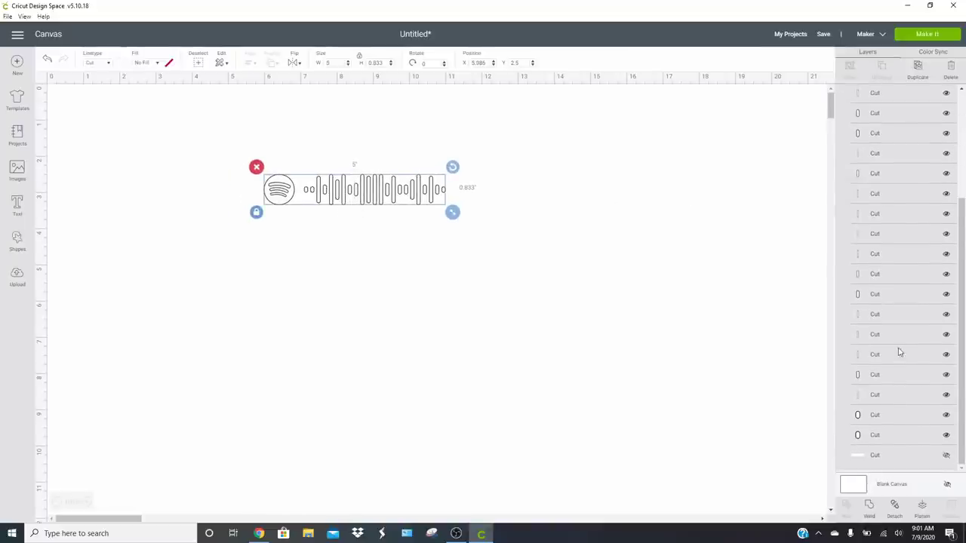
click(889, 463)
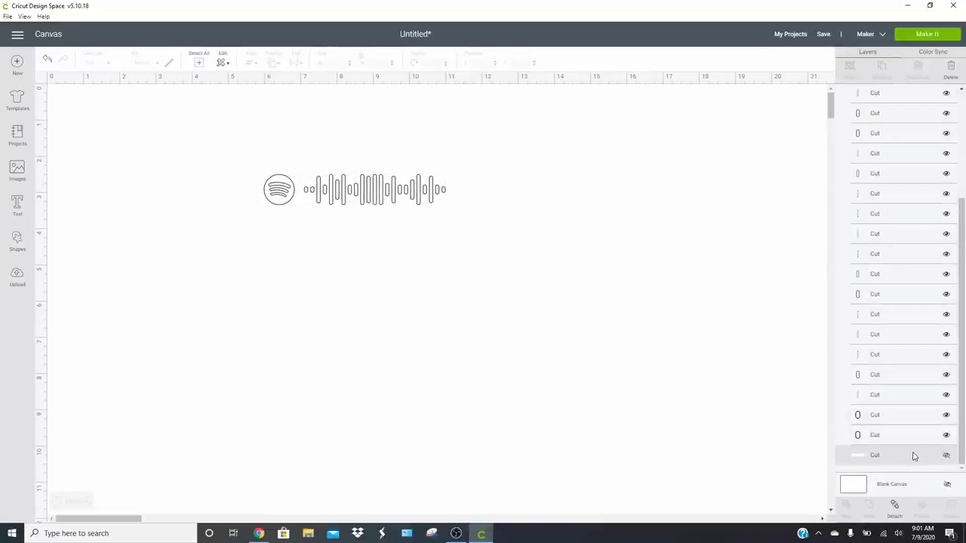
scroll(923, 355, up, 5)
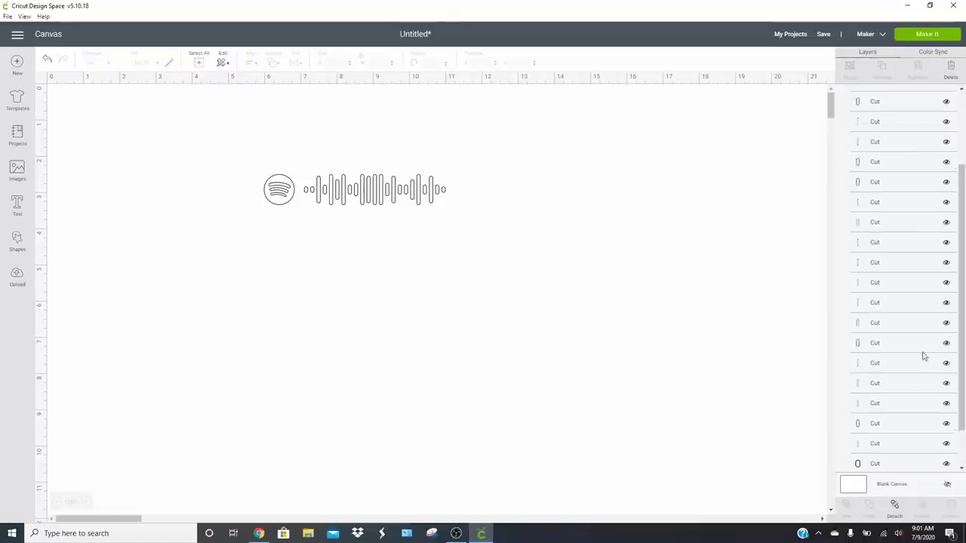
click(892, 103)
scroll(896, 325, down, 5)
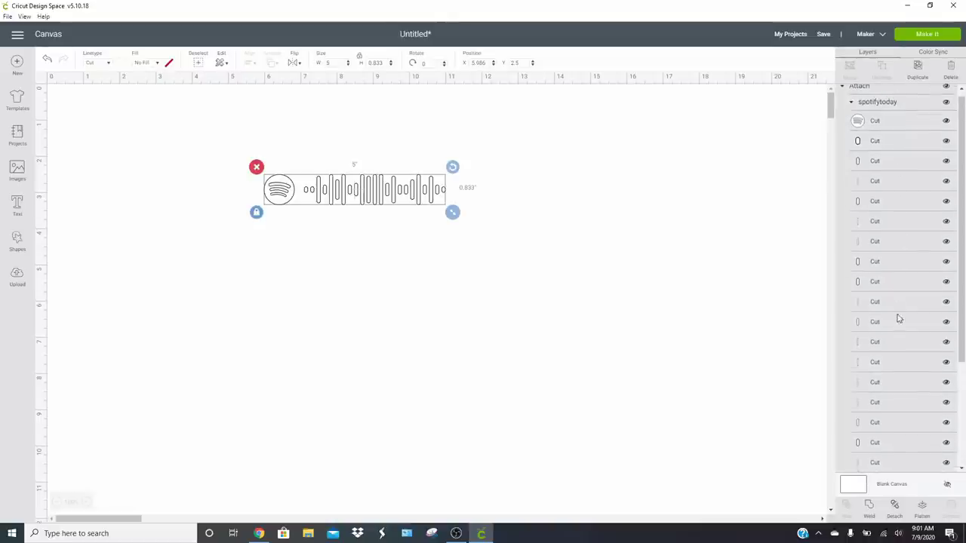
click(435, 245)
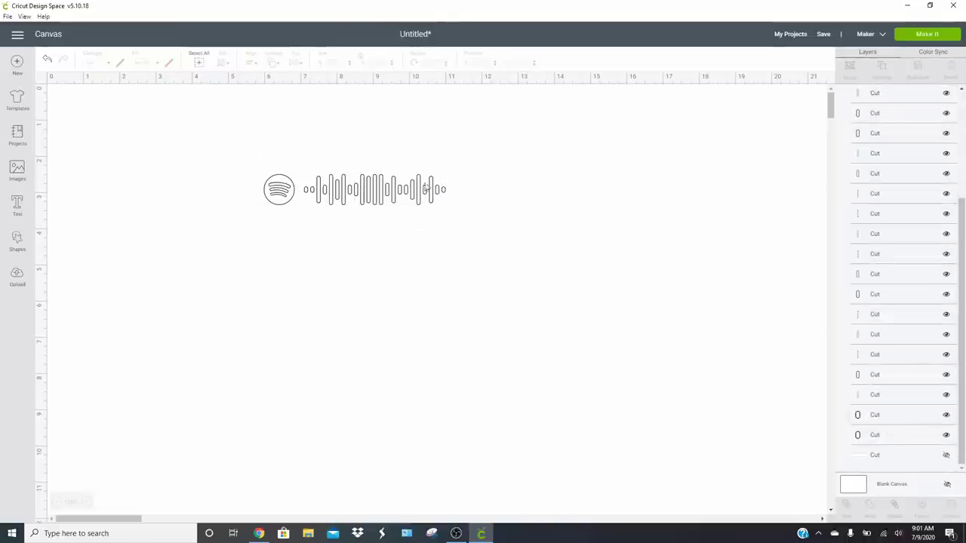
drag(334, 198, 375, 295)
click(335, 229)
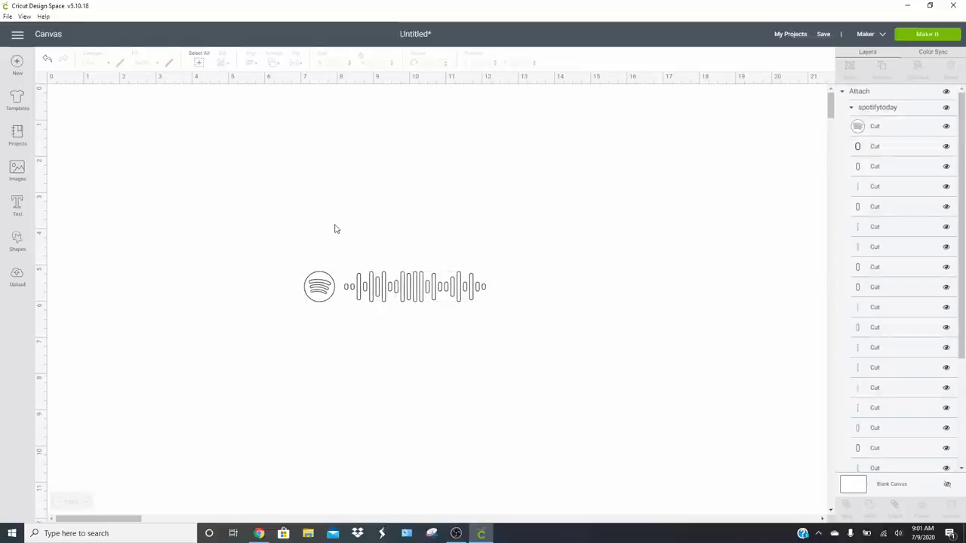
- Switch to Chrome and look over the Spotify search page for the player controls
click(259, 534)
click(55, 8)
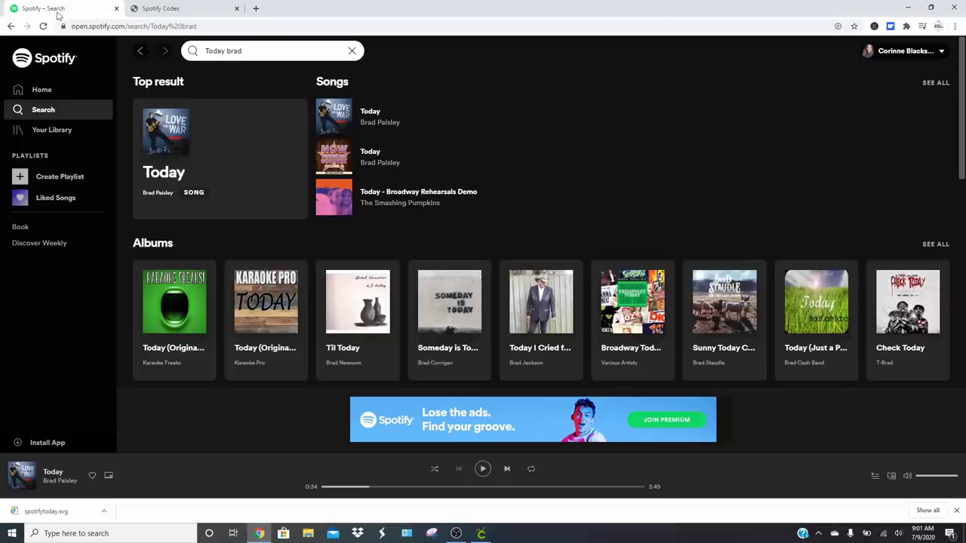
scroll(613, 136, down, 6)
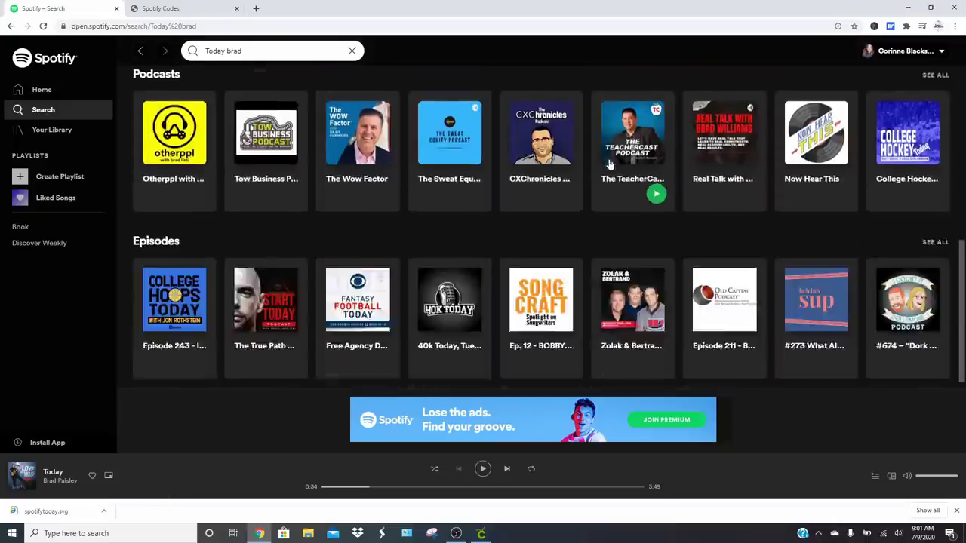
scroll(466, 87, up, 3)
- Search Google Images for "spotify glass art" and examine the player layout in the Personalized Acrylic Glass Song Poster listing on Etsy
click(256, 8)
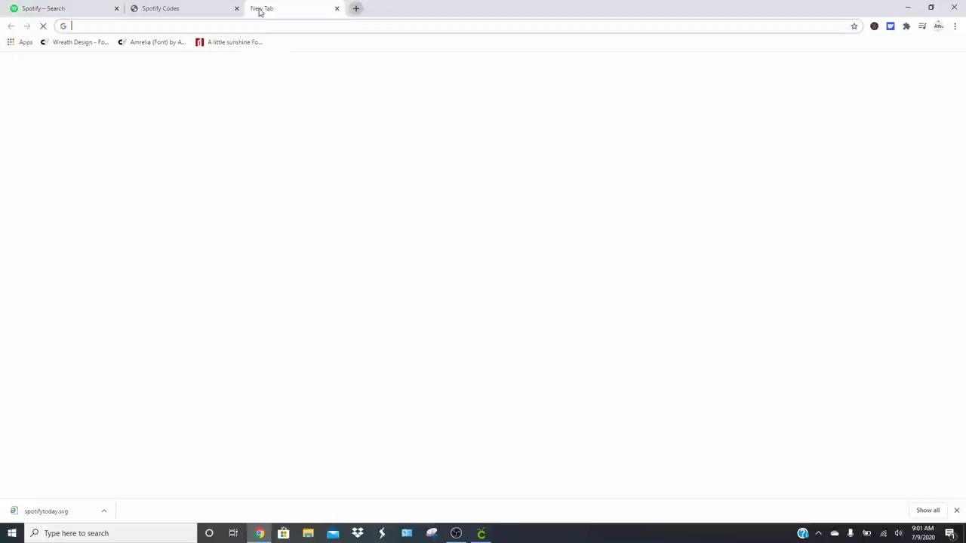
text(spotify glass)
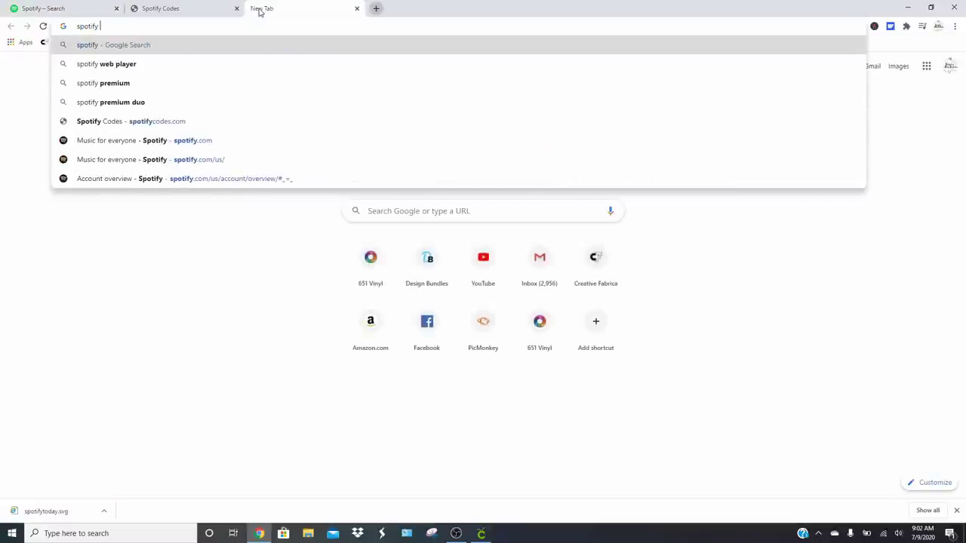
key(Return)
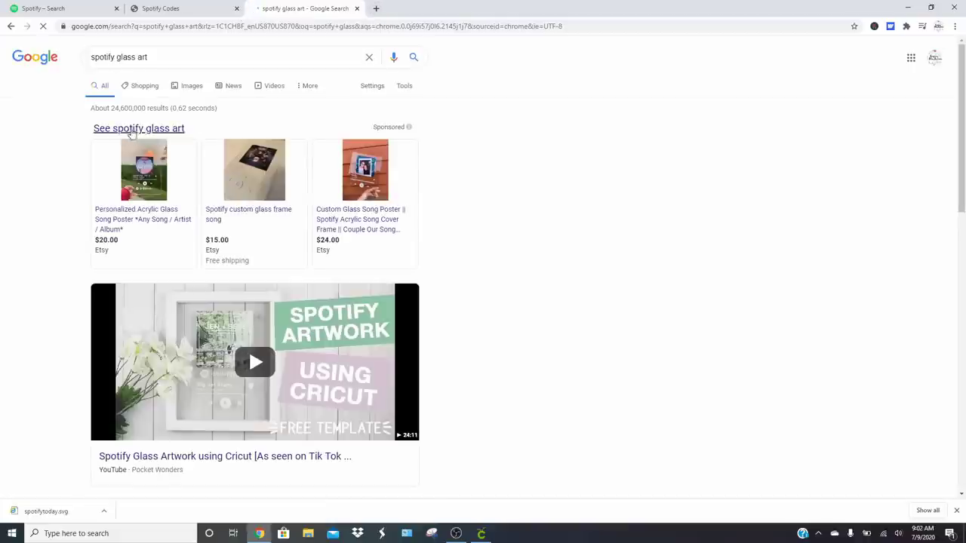
click(178, 88)
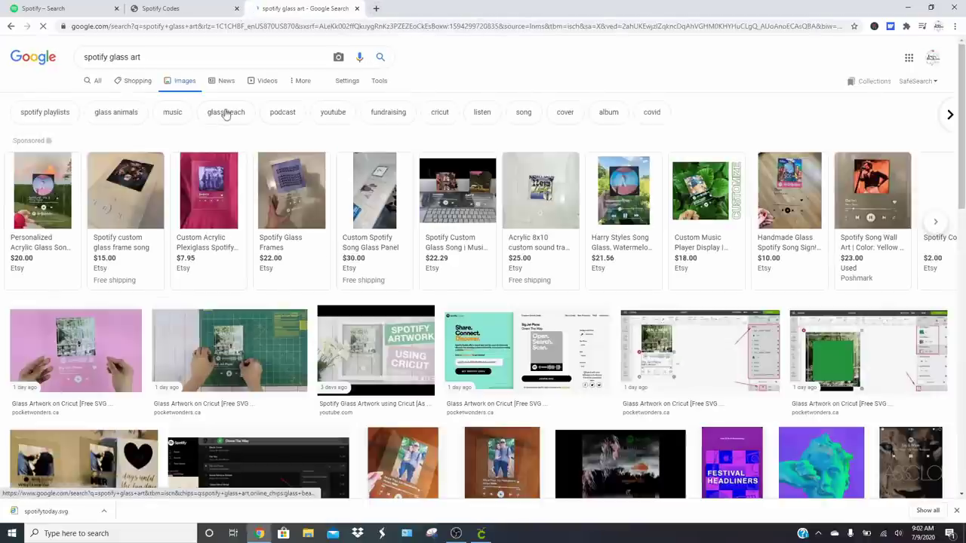
click(48, 189)
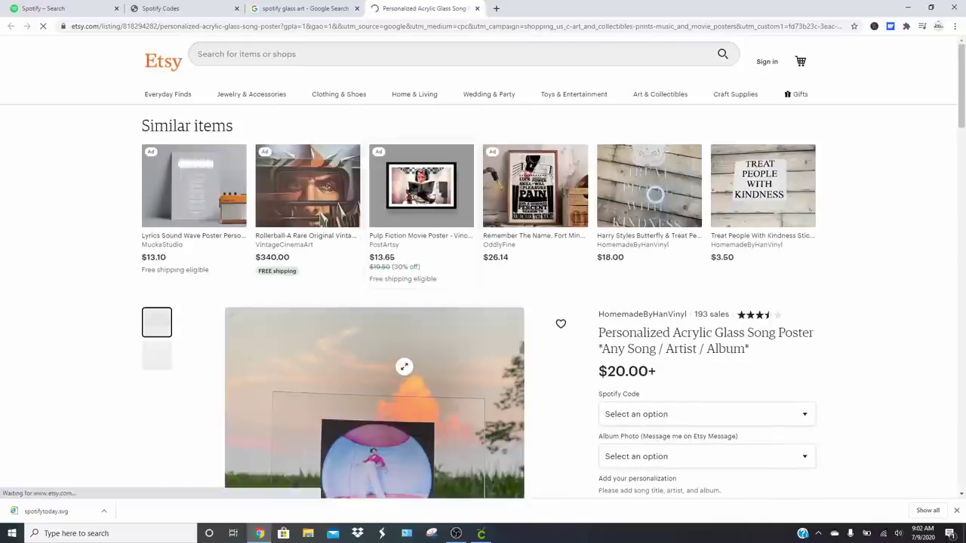
scroll(362, 241, down, 3)
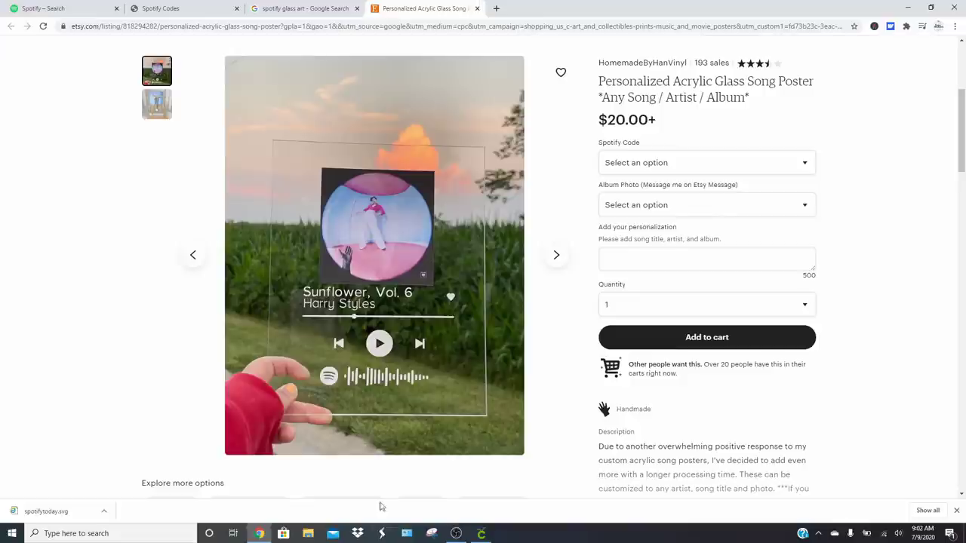
- Switch to Cricut Design Space and add a circle about 0.875" wide above the code at about X 9.75, Y 3.875
click(482, 534)
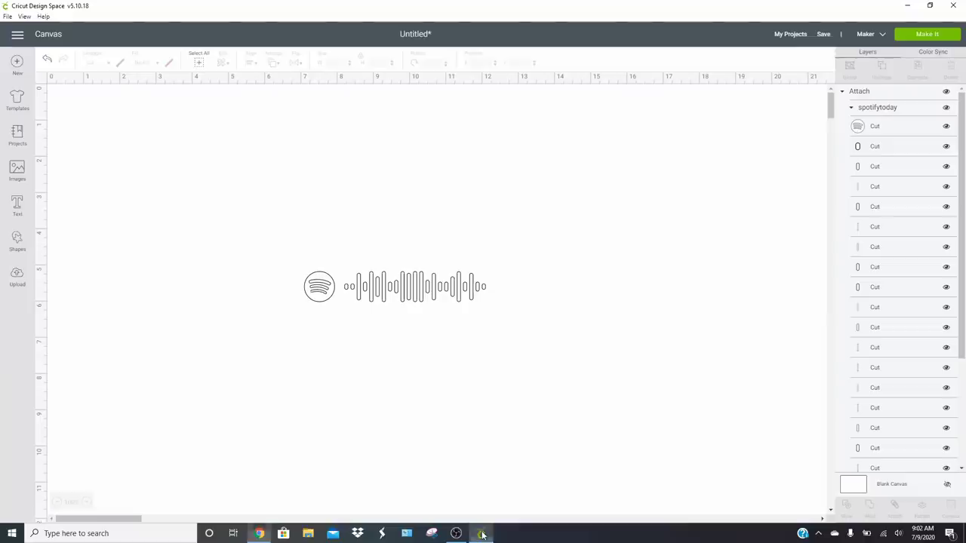
click(19, 242)
click(92, 174)
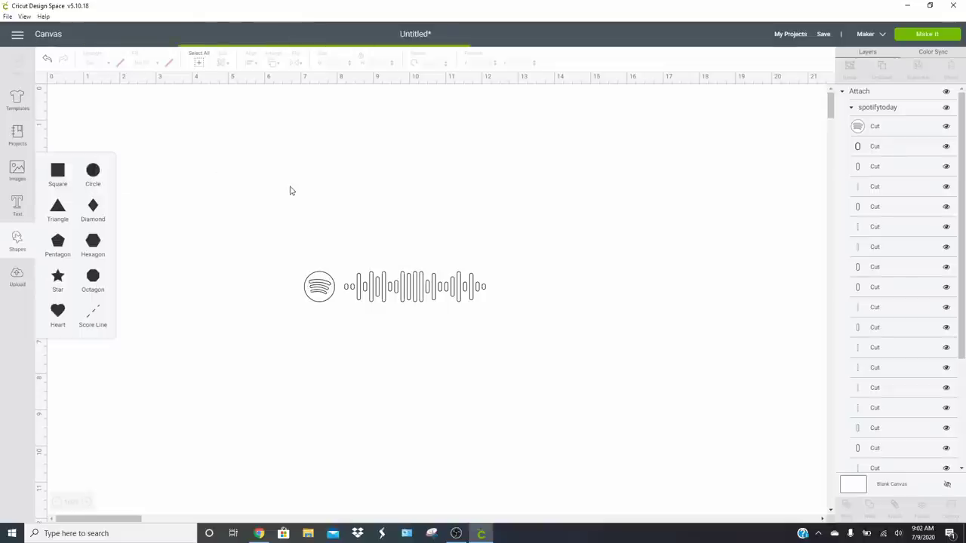
drag(226, 209, 443, 216)
drag(462, 271, 363, 171)
drag(363, 171, 422, 248)
- Add a triangle about 0.94" by 0.81", rotate it 90° to point right, and move it near the circle
click(18, 238)
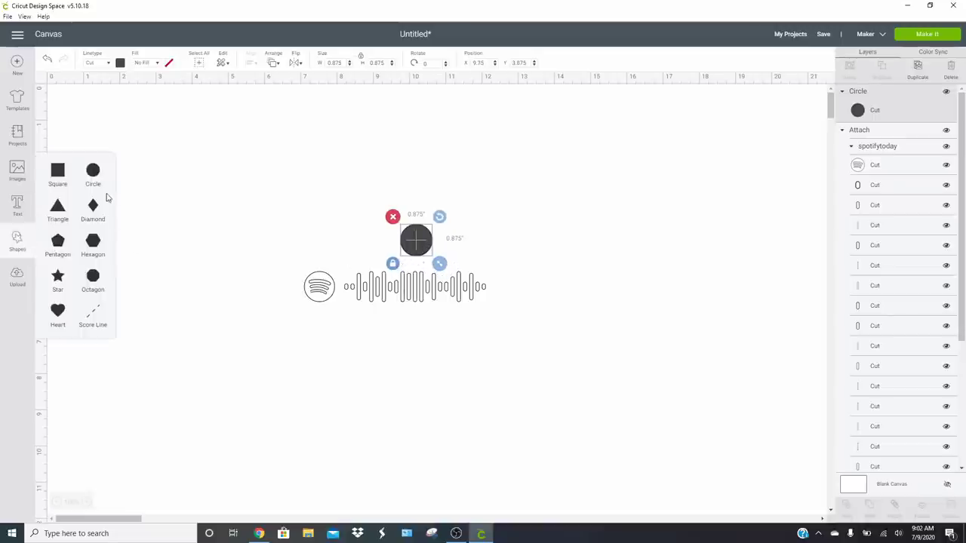
click(61, 211)
drag(275, 295, 179, 211)
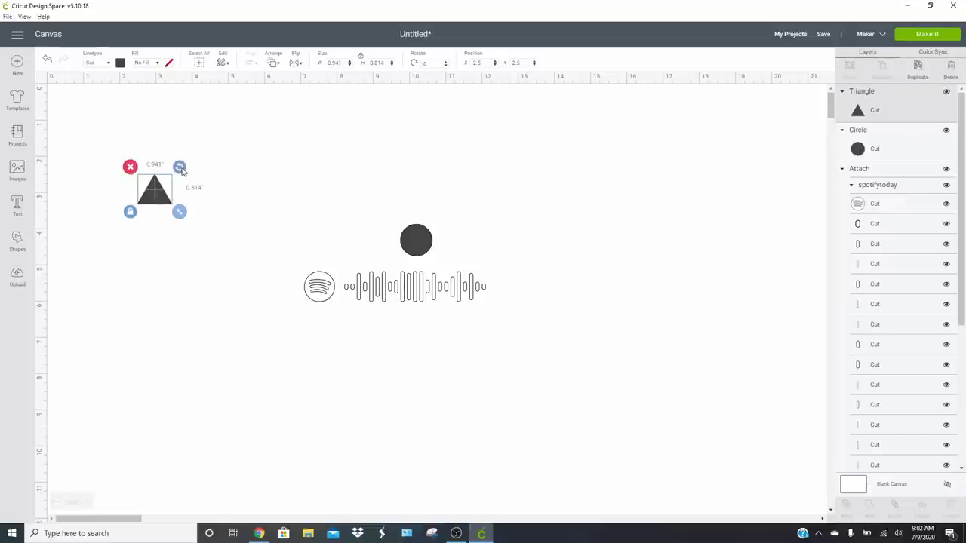
drag(181, 166, 195, 232)
drag(154, 189, 277, 210)
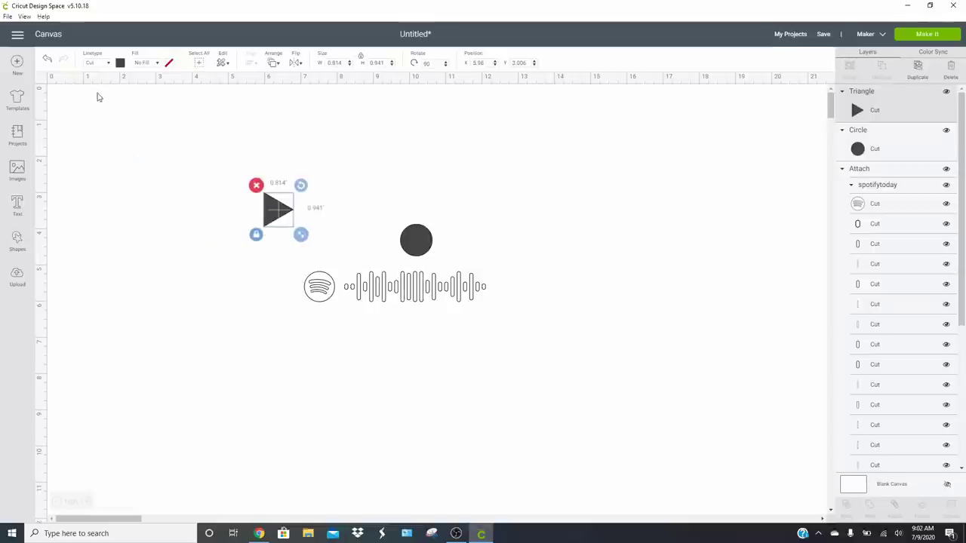
- Colour the triangle white, shrink it to about 0.42" by 0.48", and centre it on the dark circle
click(121, 64)
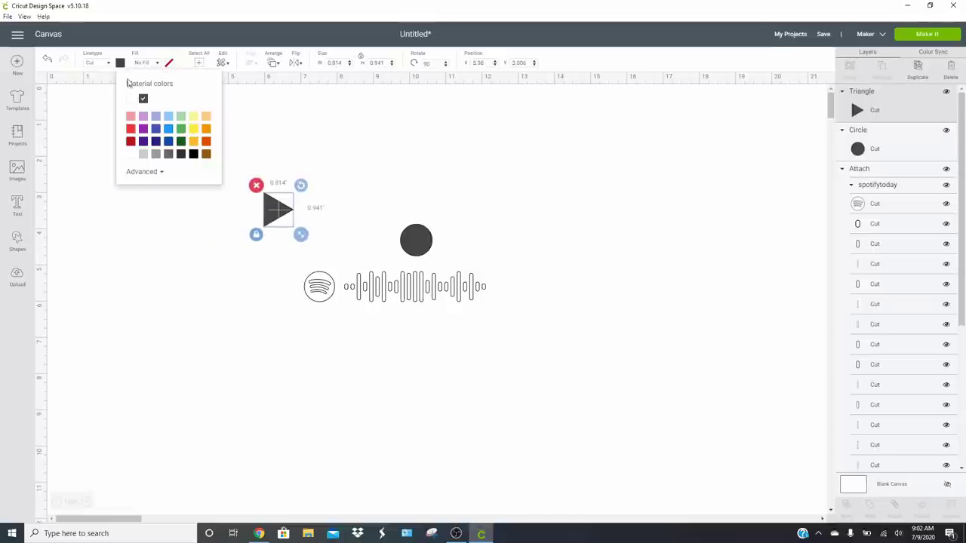
click(130, 153)
drag(292, 228, 288, 112)
click(452, 252)
click(252, 64)
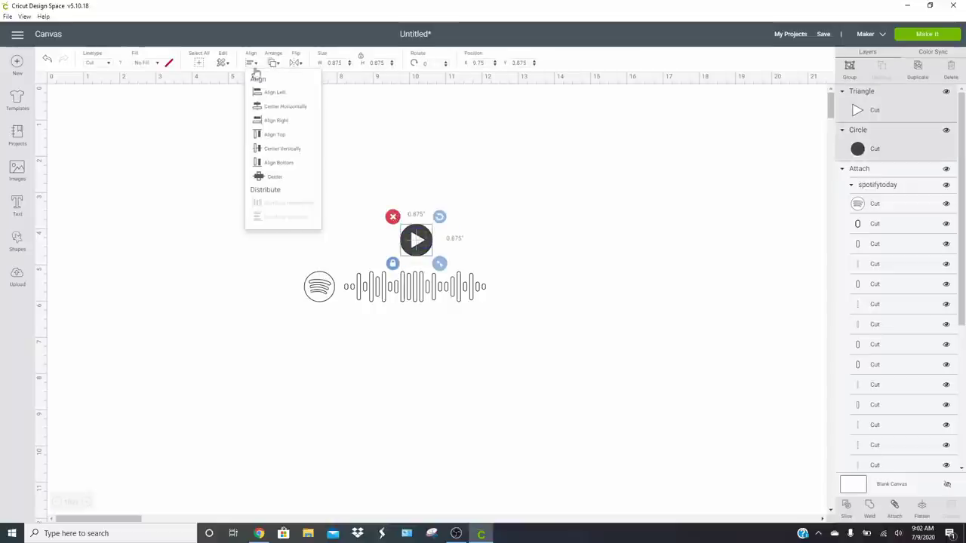
click(274, 176)
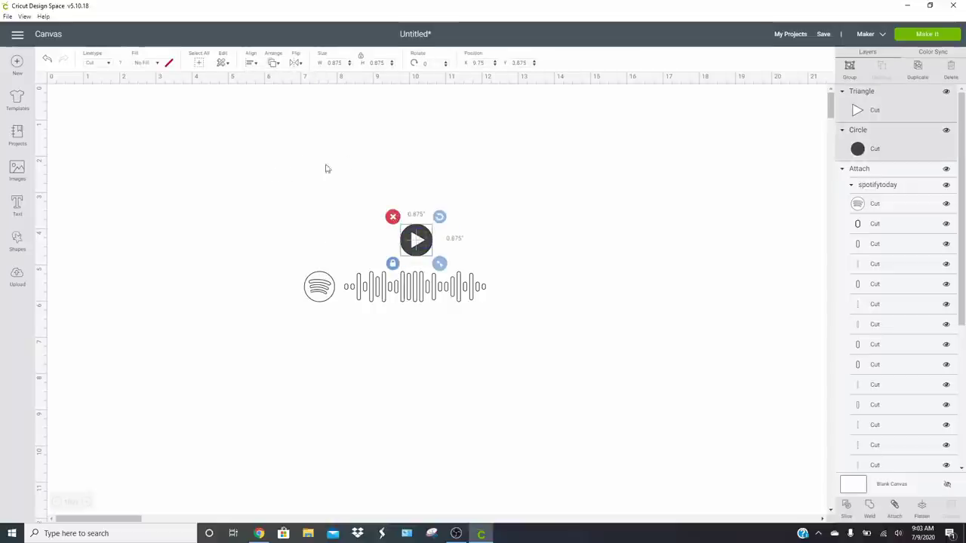
- Nudge the white triangle slightly right to about X 10.06 and select it together with the circle
click(390, 153)
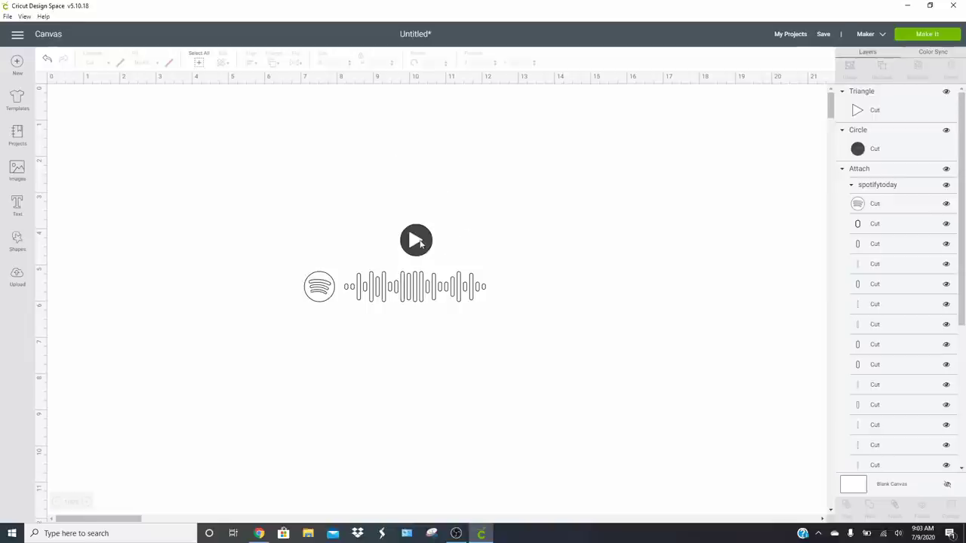
click(420, 242)
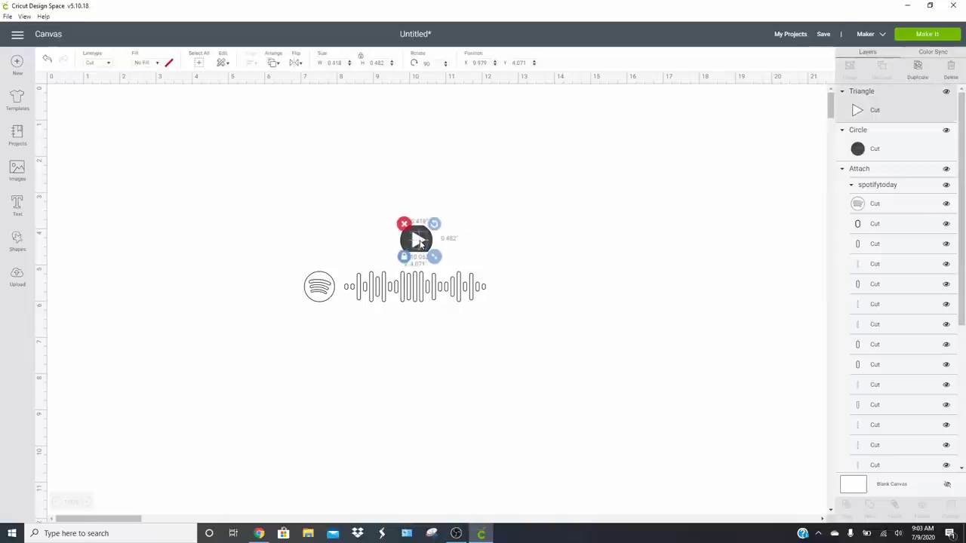
click(463, 248)
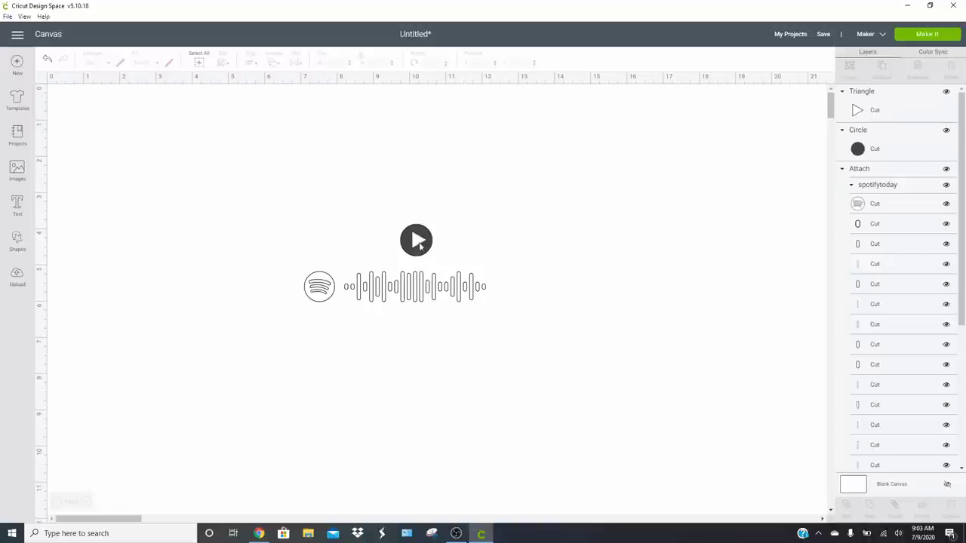
click(420, 242)
click(449, 242)
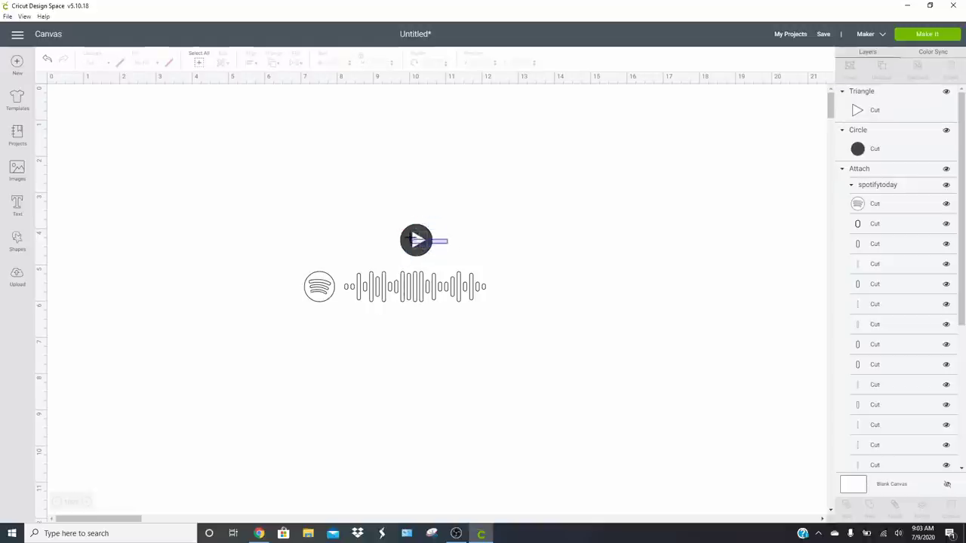
click(422, 242)
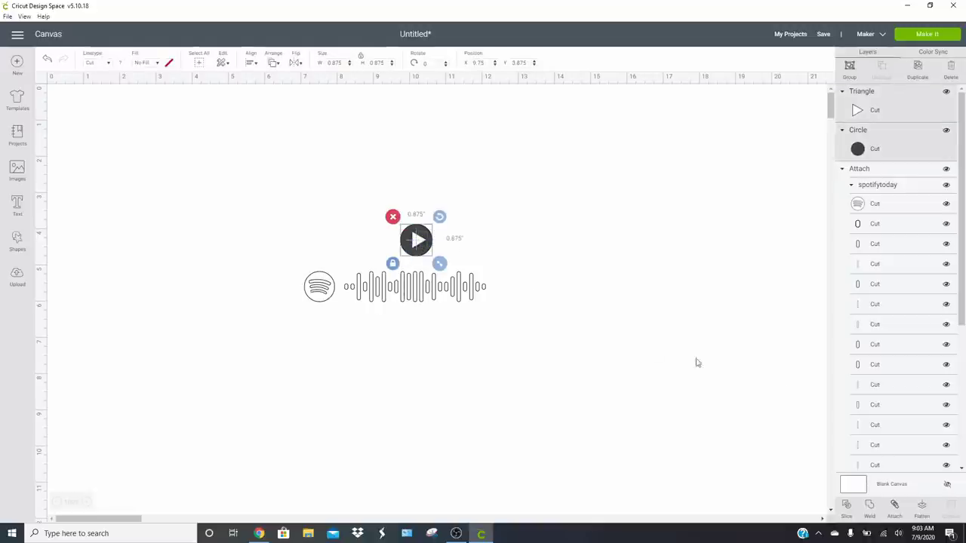
- Slice the triangle out of the circle and delete the white and dark leftover triangles
click(848, 509)
drag(419, 244, 478, 197)
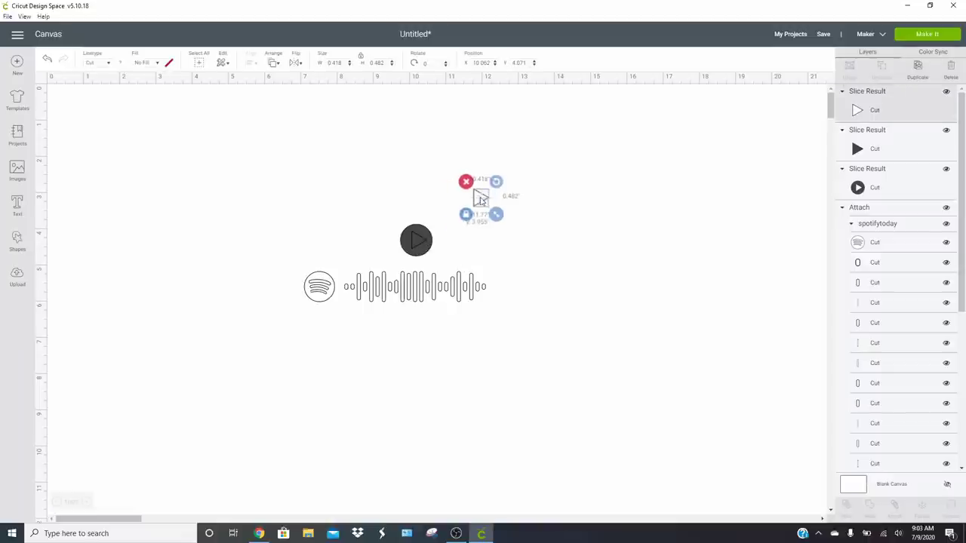
key(Delete)
click(423, 239)
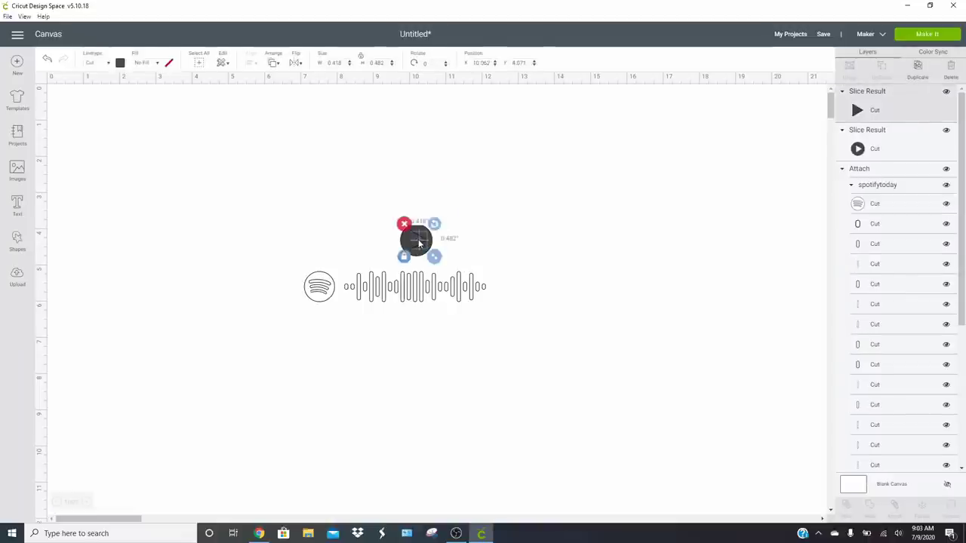
key(Delete)
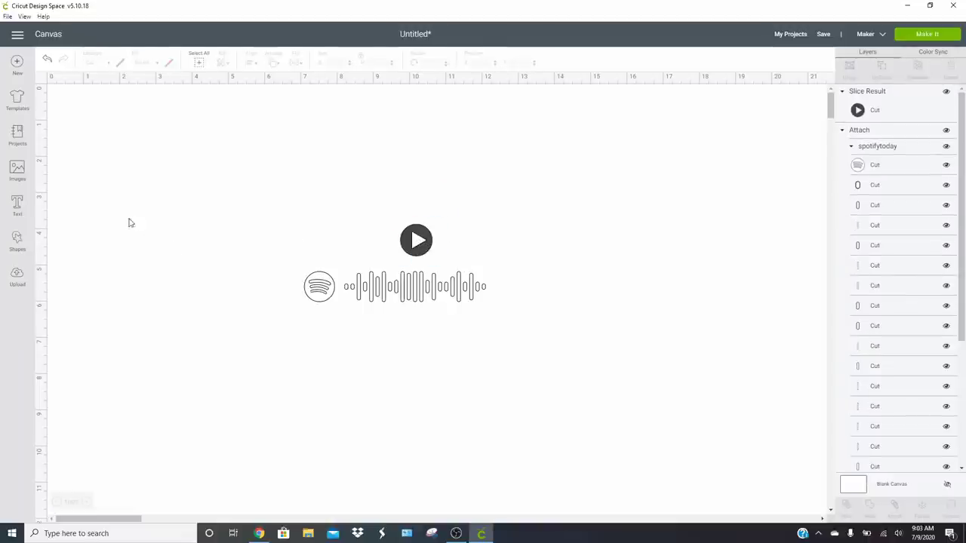
- Add a new triangle and a square, placing the square at about X 15.9, Y 2.94, clear of the design
click(17, 242)
click(54, 205)
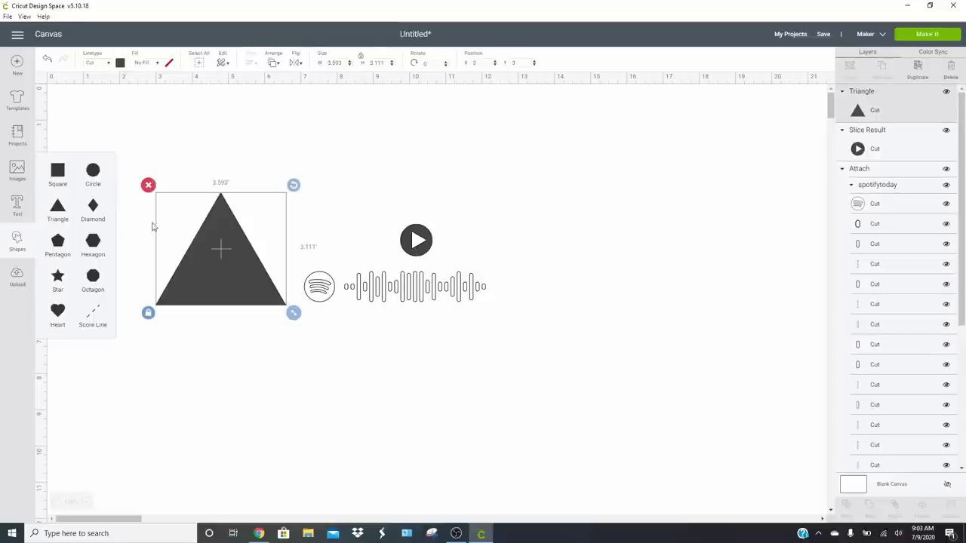
click(62, 176)
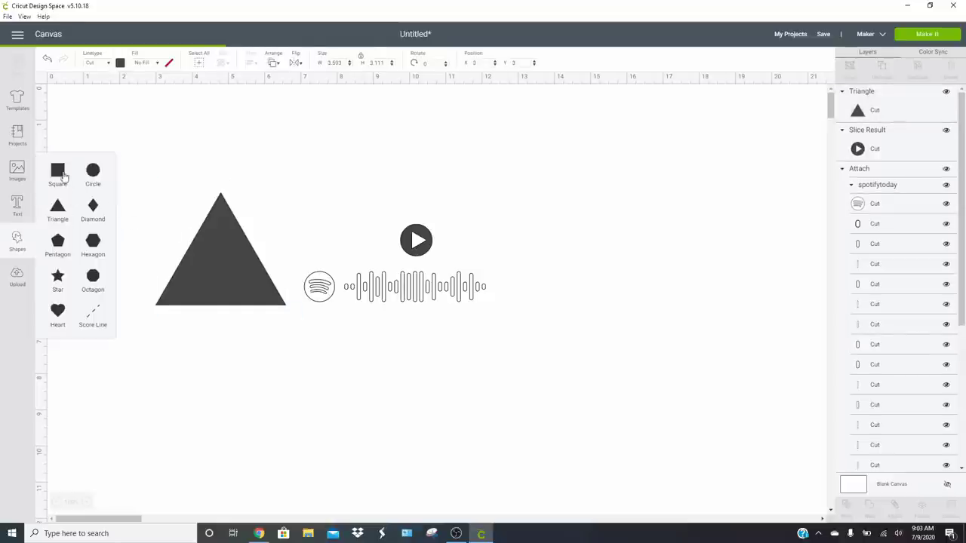
drag(233, 264, 681, 264)
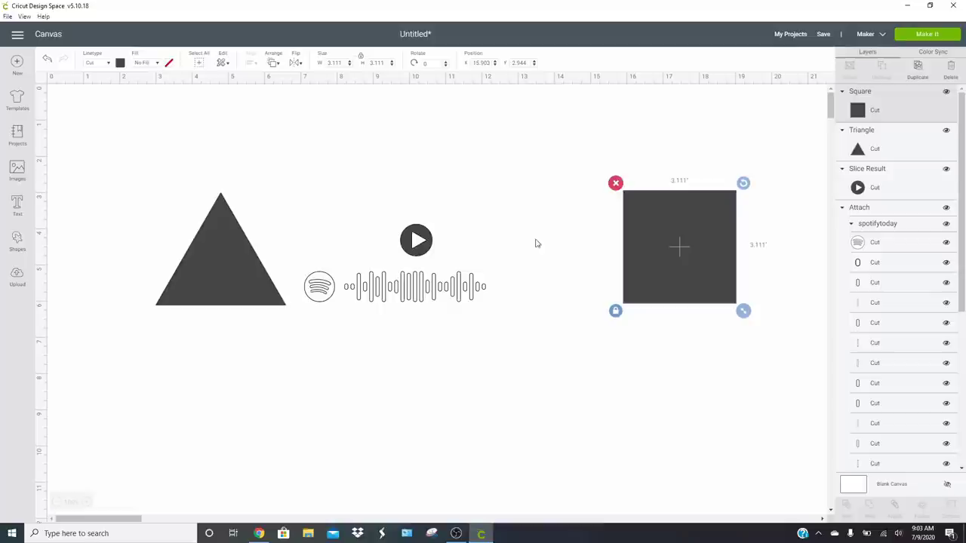
- Shrink the new triangle to about 0.80" by 0.69", rotate it 90°, and place it beside the play button at about X 7.3, Y 3.93
click(233, 242)
drag(294, 312, 196, 242)
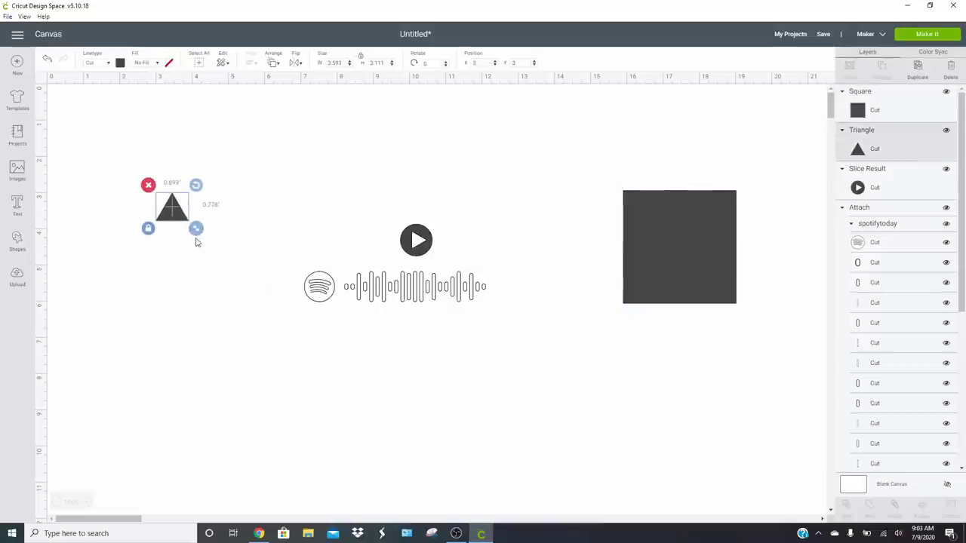
drag(195, 186, 209, 248)
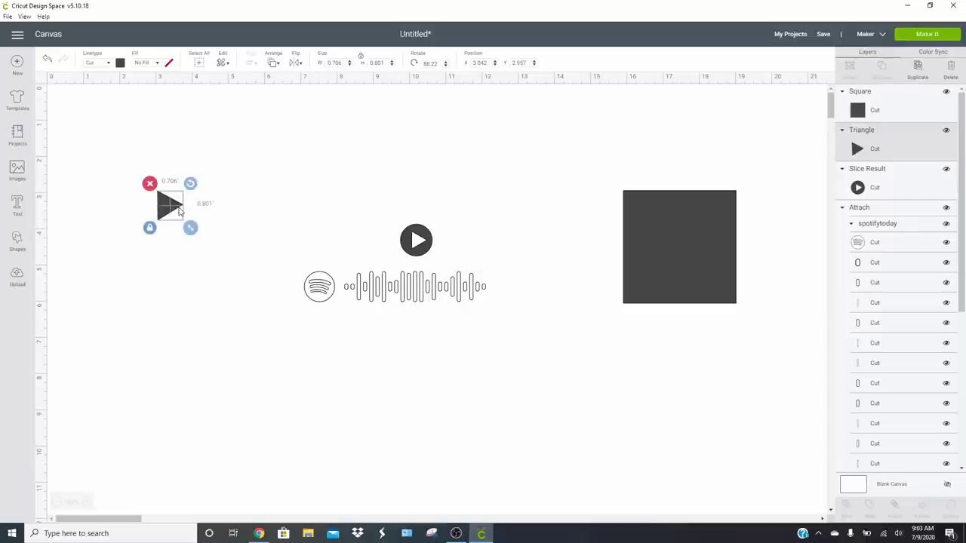
click(48, 59)
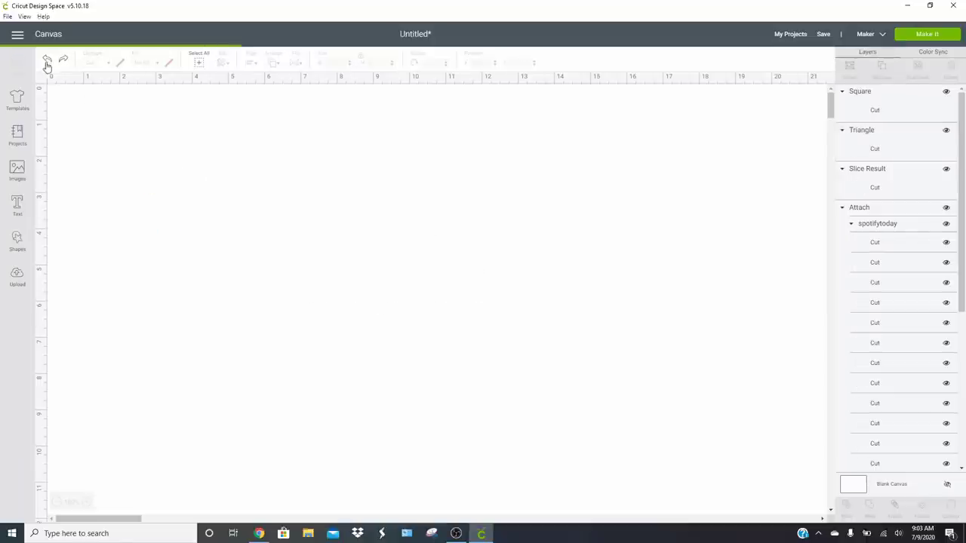
click(177, 213)
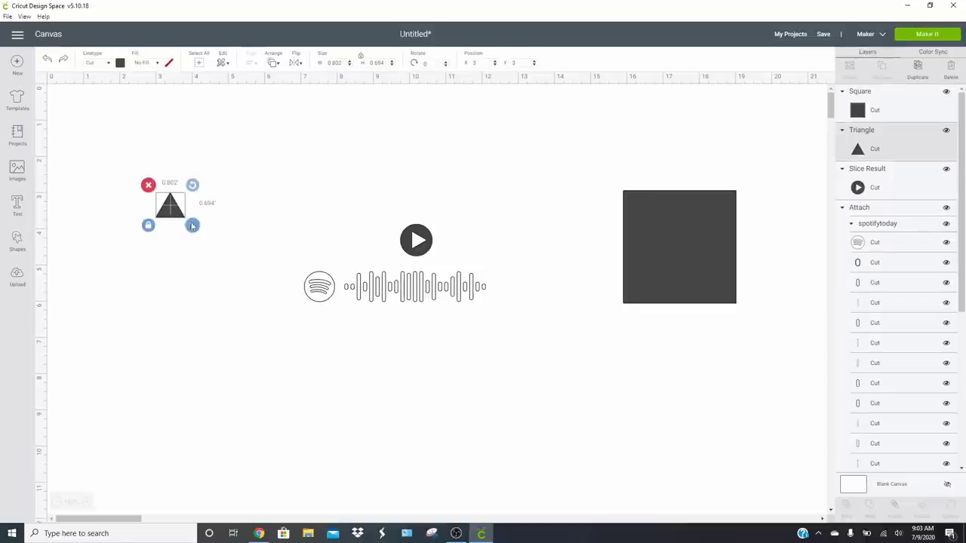
drag(192, 226, 200, 239)
drag(172, 206, 323, 242)
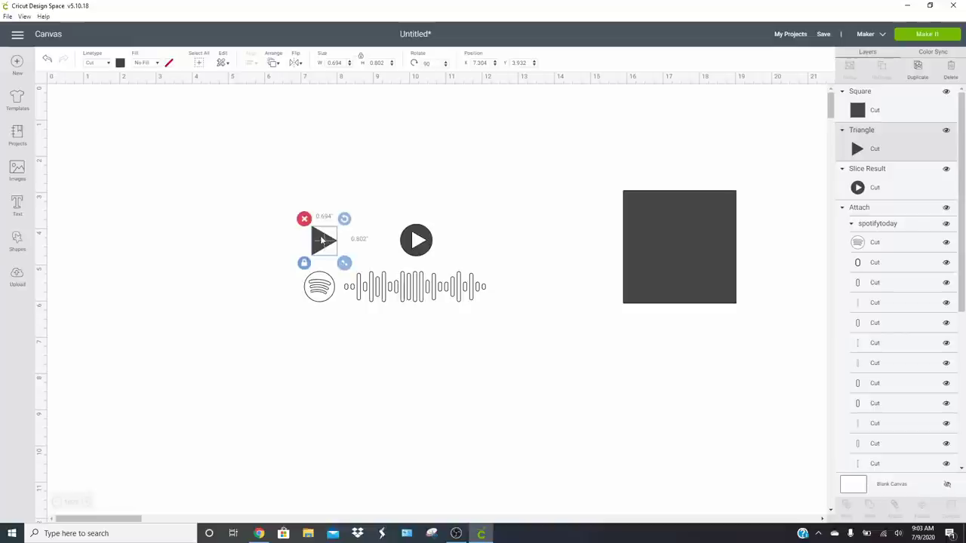
- Unlock the square's proportions, reshape it into a bar about 0.14" by 0.72", and place it against the triangle's tip at about X 7.93, Y 3.96
click(714, 256)
click(615, 311)
drag(743, 311, 572, 243)
drag(626, 208, 337, 249)
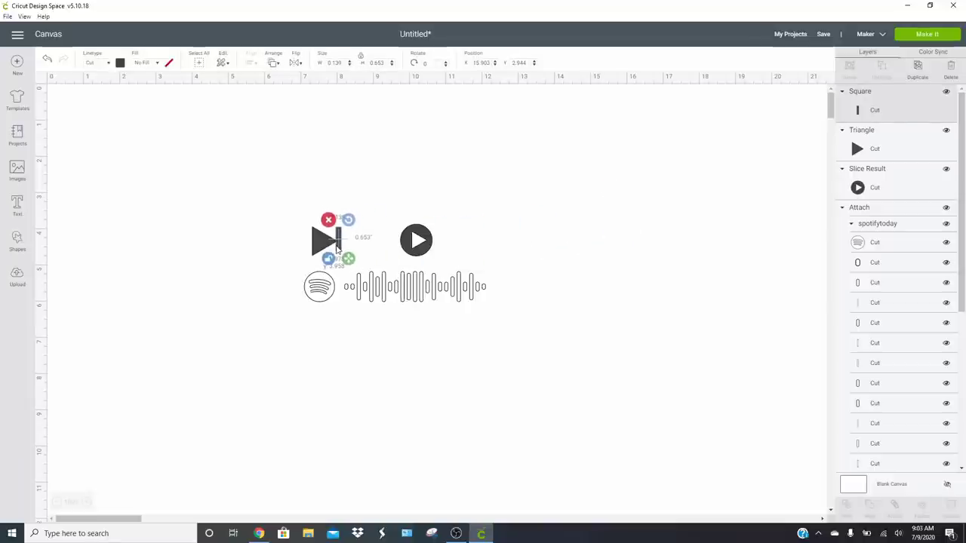
click(275, 244)
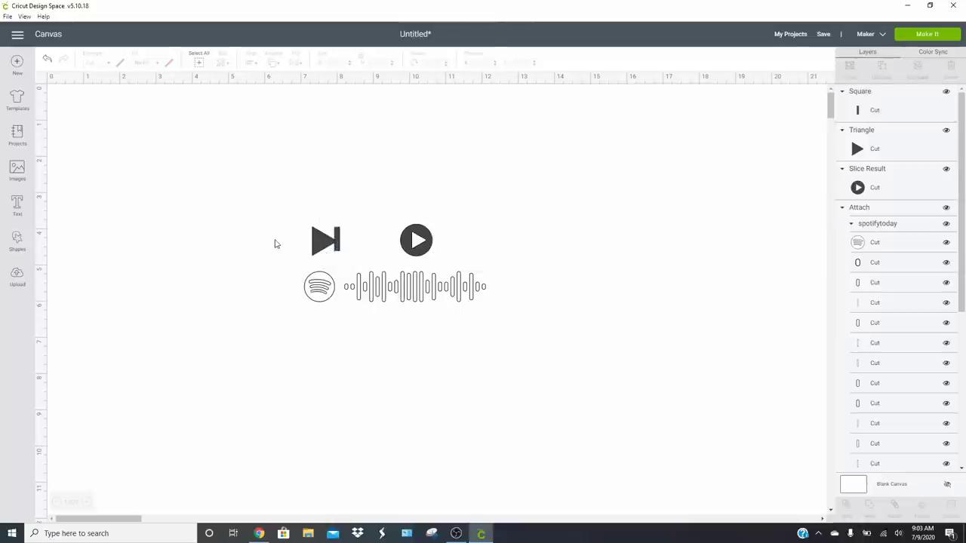
click(342, 237)
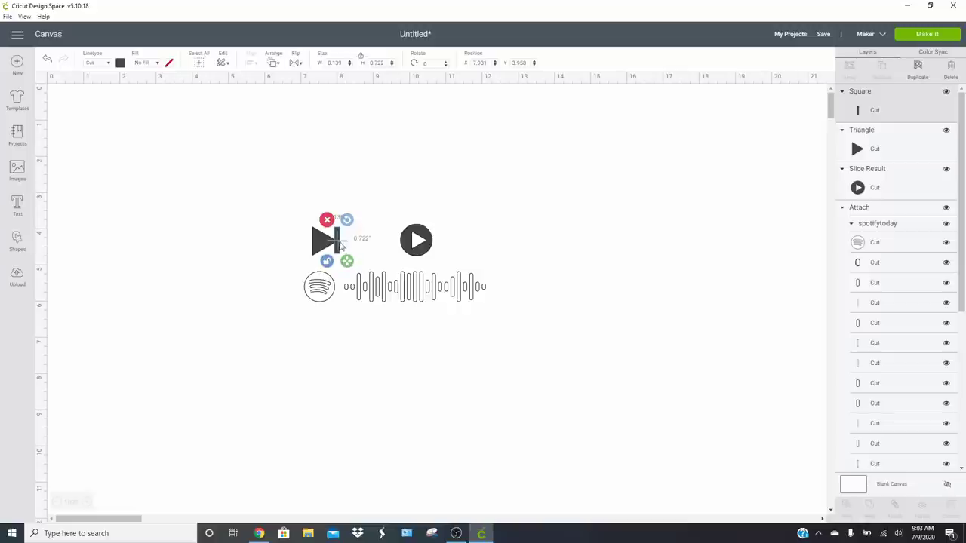
- Nudge the bar to about Y 3.97 against the triangle's tip and undo the triangle's stray move
click(286, 224)
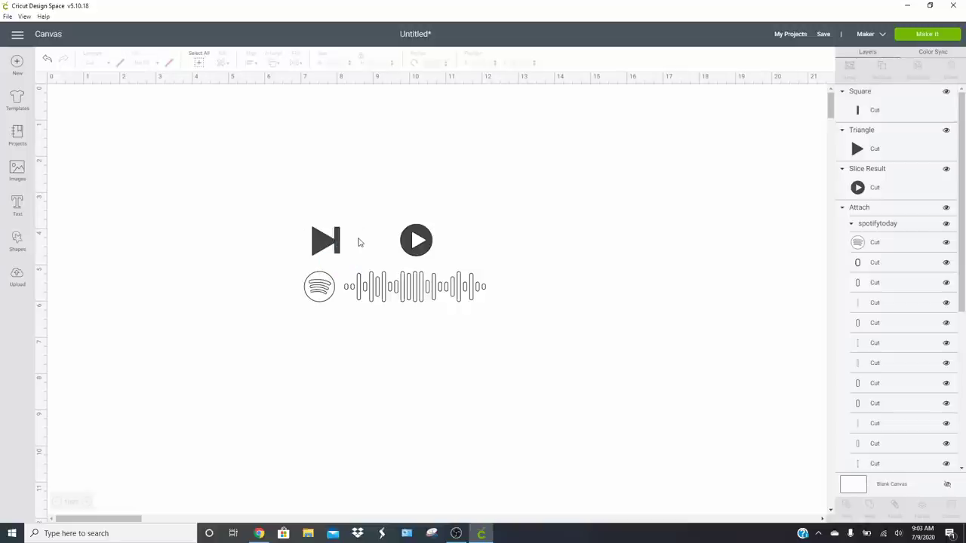
click(347, 244)
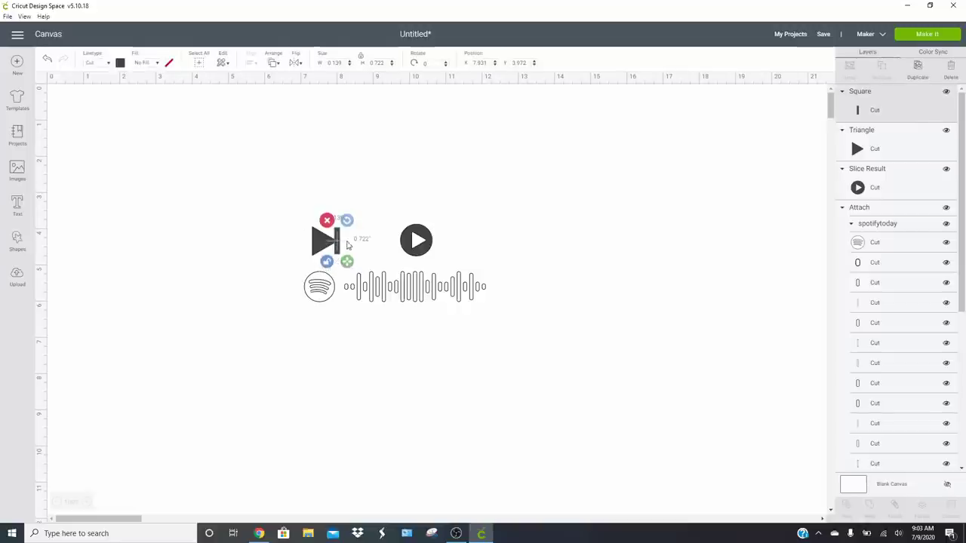
click(357, 249)
click(303, 239)
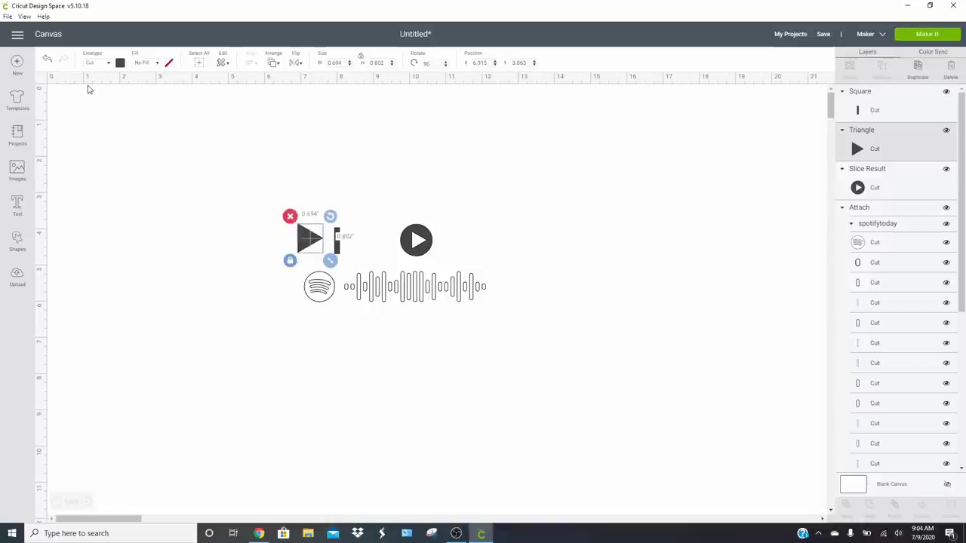
click(47, 58)
- Center the triangle and the bar vertically on each other and weld them into one skip icon
drag(259, 198, 344, 254)
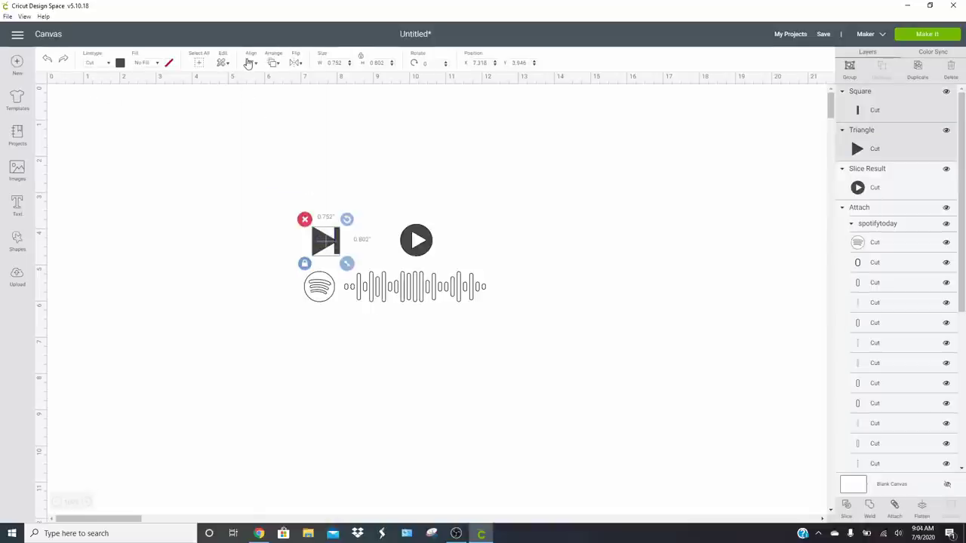
click(250, 63)
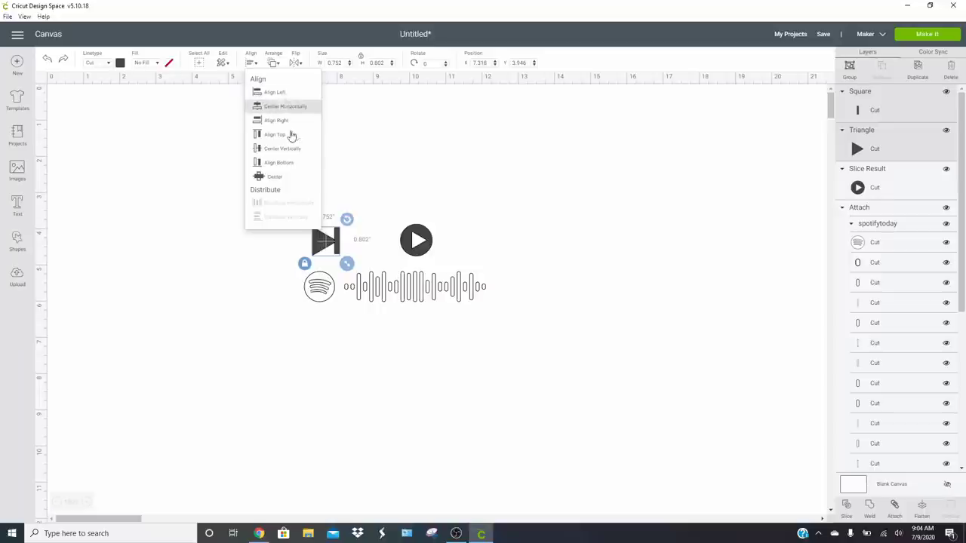
click(290, 151)
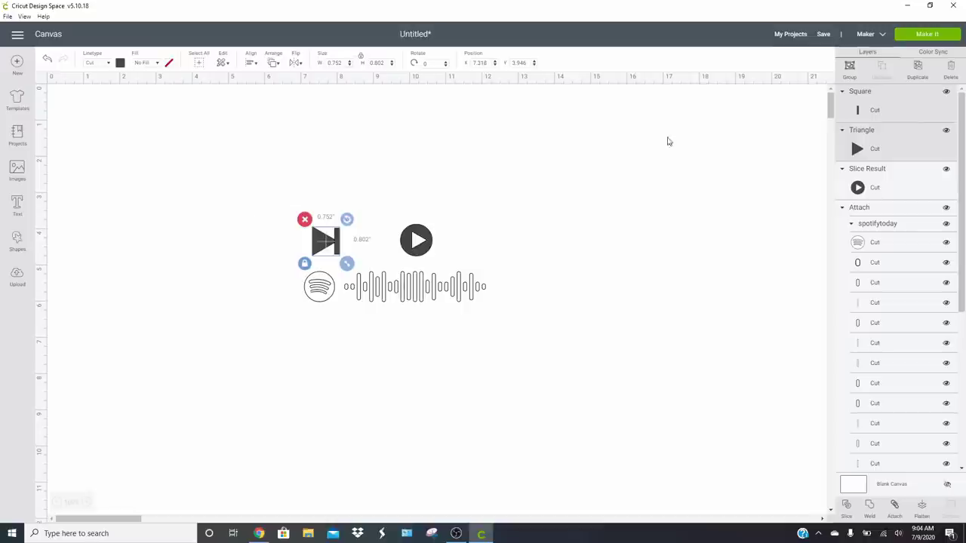
click(871, 510)
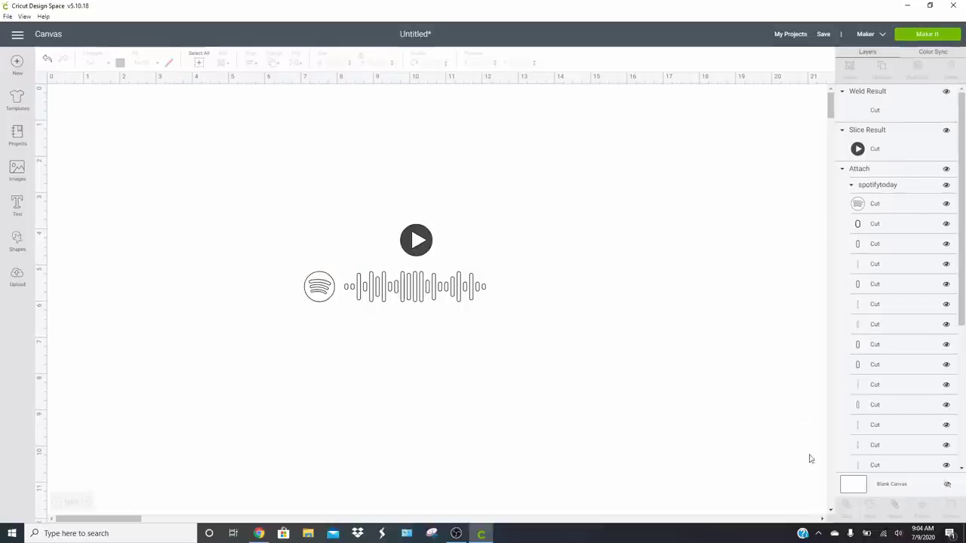
- Shrink the skip icon to about 0.60" by 0.64", using the Etsy song poster listing in Chrome as reference, and duplicate it
drag(332, 244, 337, 241)
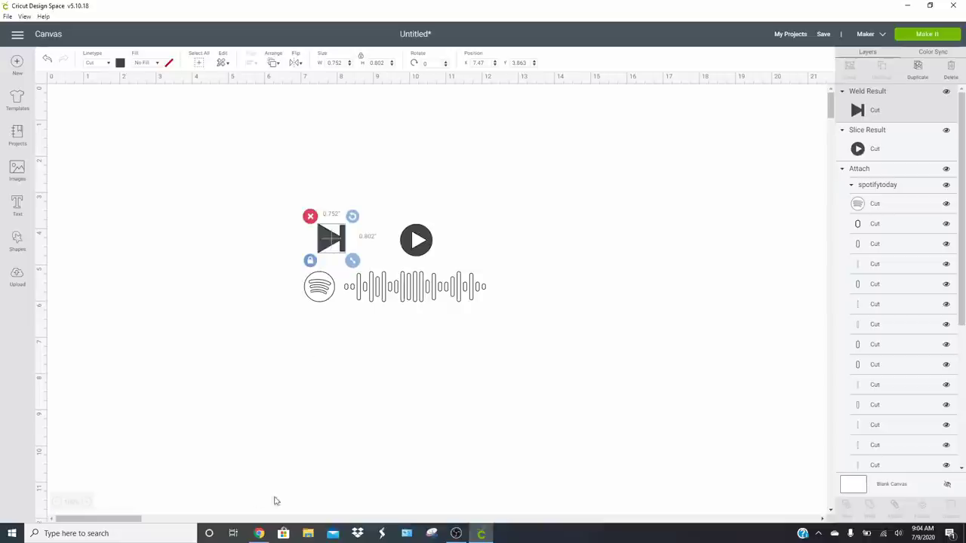
click(259, 534)
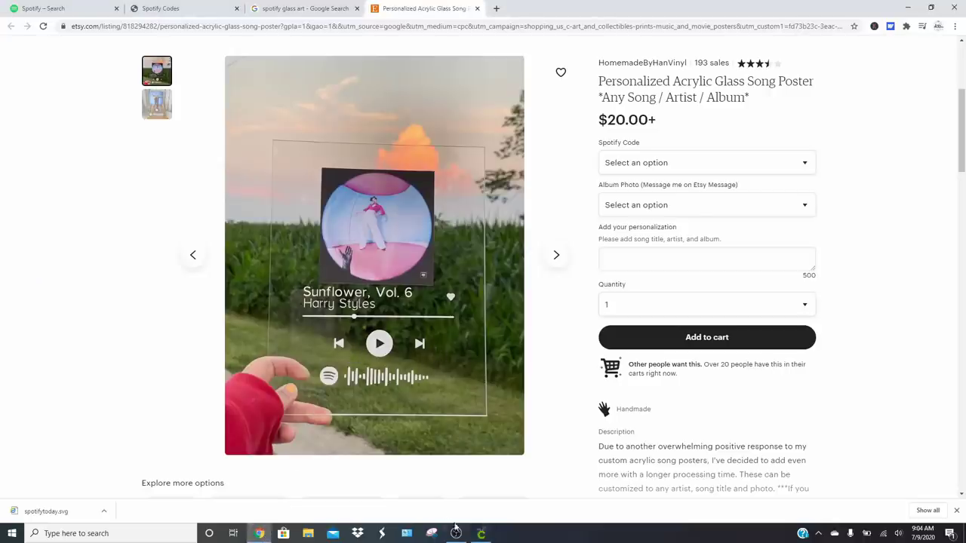
click(481, 534)
mouse_move(360, 240)
mouse_down()
mouse_move(493, 231)
mouse_move(477, 242)
mouse_move(491, 260)
mouse_move(472, 248)
mouse_move(393, 252)
mouse_move(345, 242)
mouse_up()
click(916, 73)
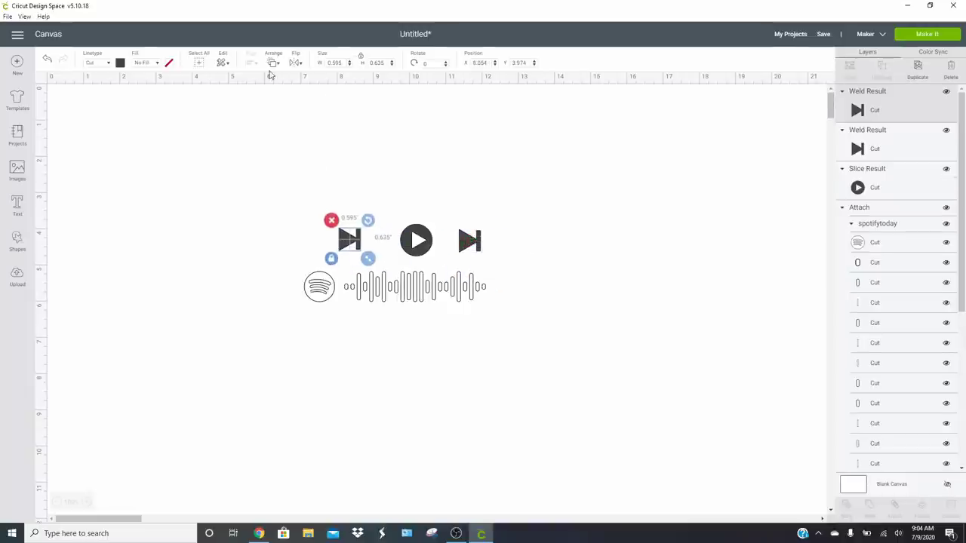
- Flip the duplicated skip icon horizontally and place it before the play button at about X 7.68, Y 4.06
click(293, 63)
click(301, 80)
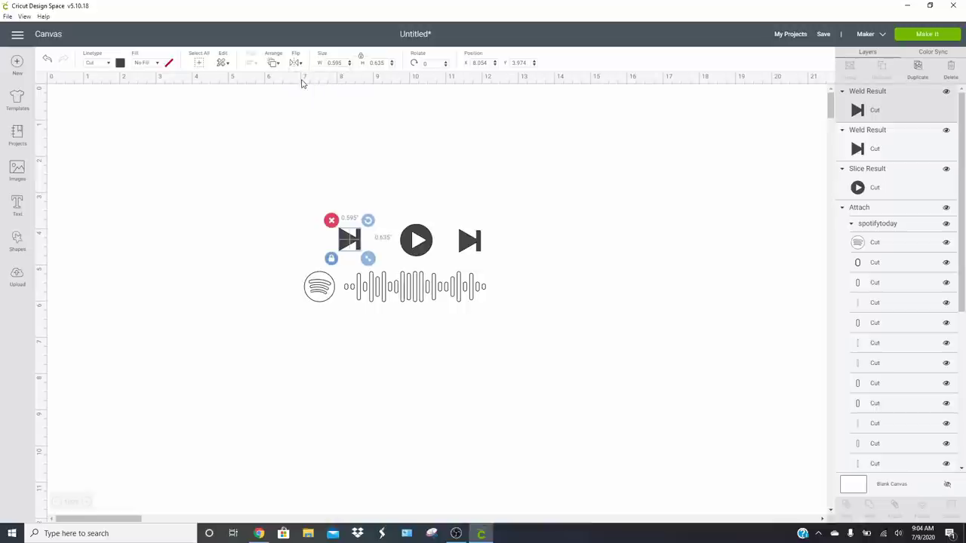
drag(349, 244, 336, 247)
- Move the play button midway between the two skip icons and place the forward skip icon at about X 11.37, Y 4.09
click(403, 243)
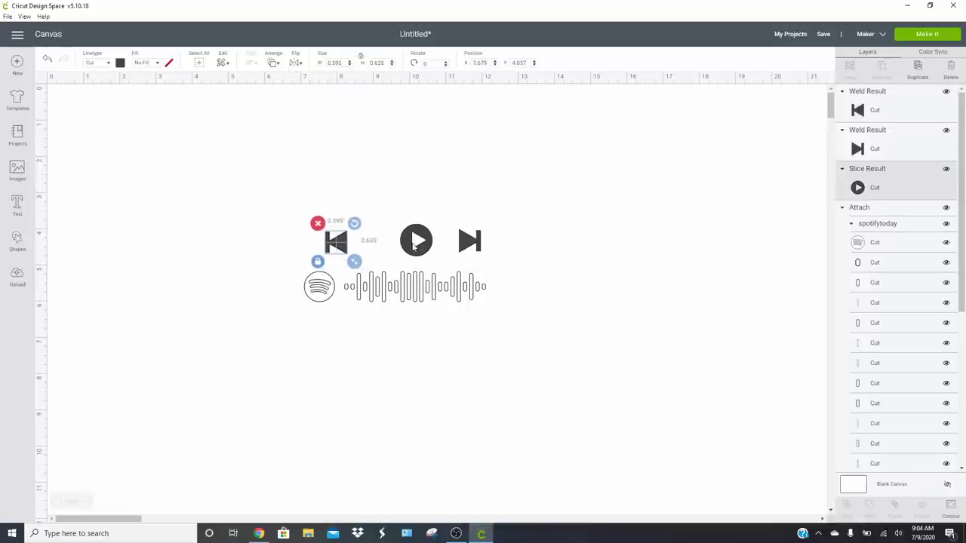
drag(403, 243, 403, 245)
click(469, 241)
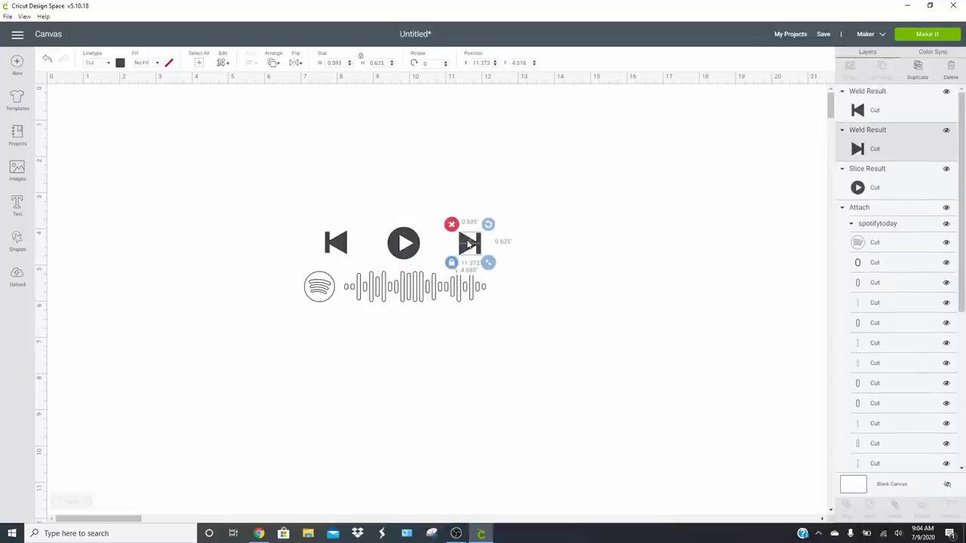
drag(469, 243, 469, 245)
- Following the Etsy poster in Chrome, add a square and reshape it into a line about 5.67" by 0.06" above the icons at about X 6.82, Y 3.5
click(253, 533)
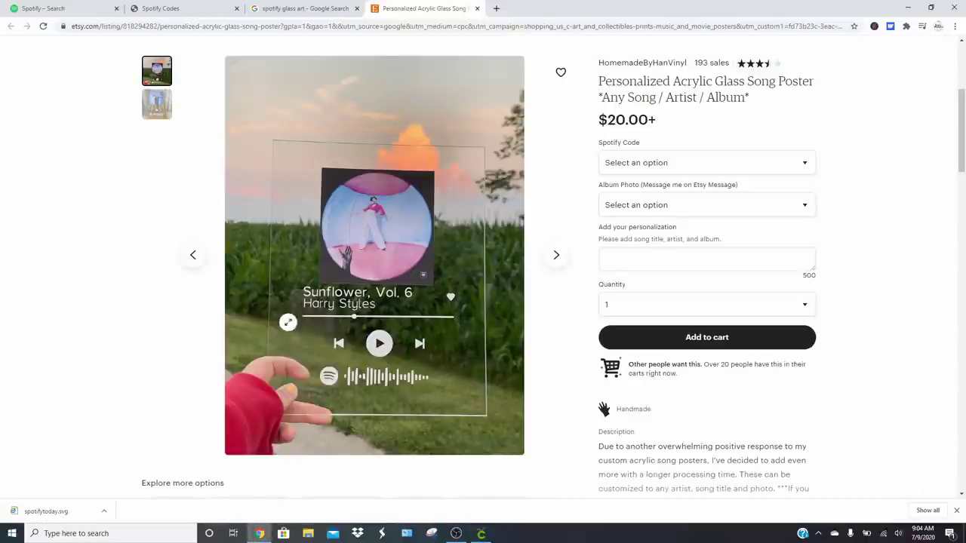
click(480, 534)
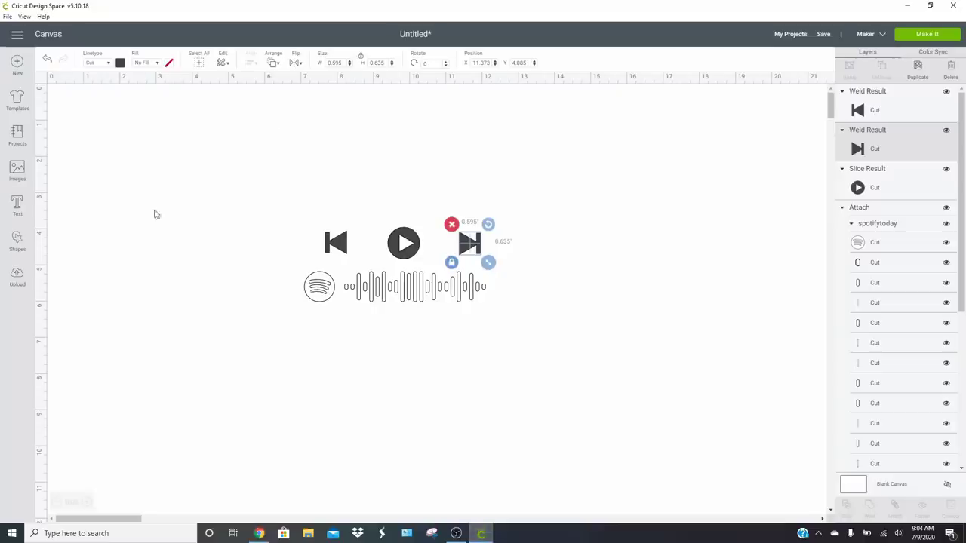
click(16, 241)
click(59, 172)
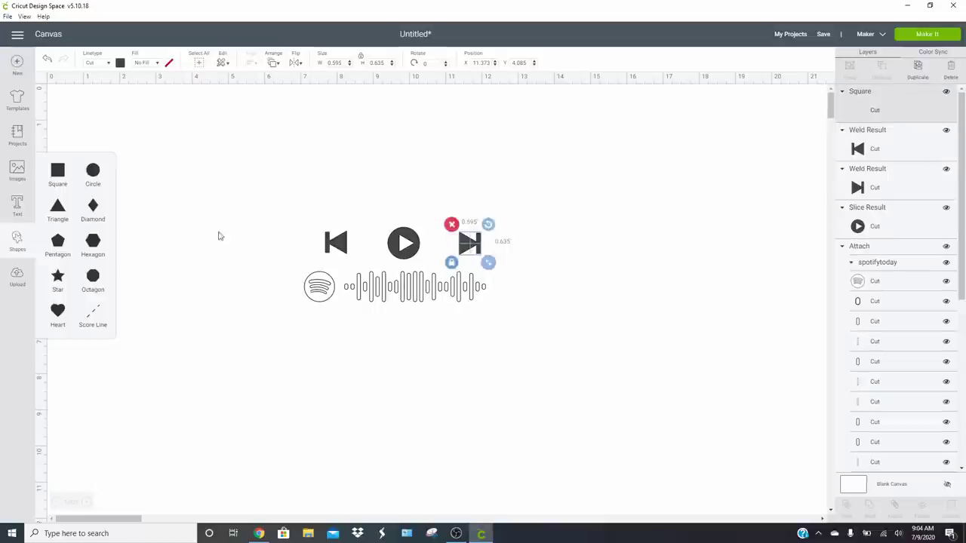
click(182, 348)
drag(313, 352, 403, 248)
drag(281, 229, 390, 213)
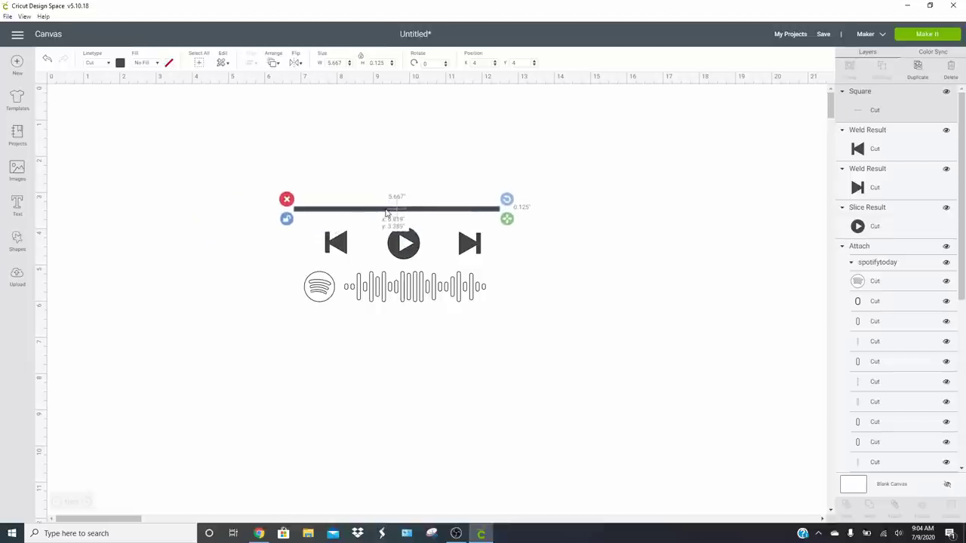
drag(507, 223, 509, 220)
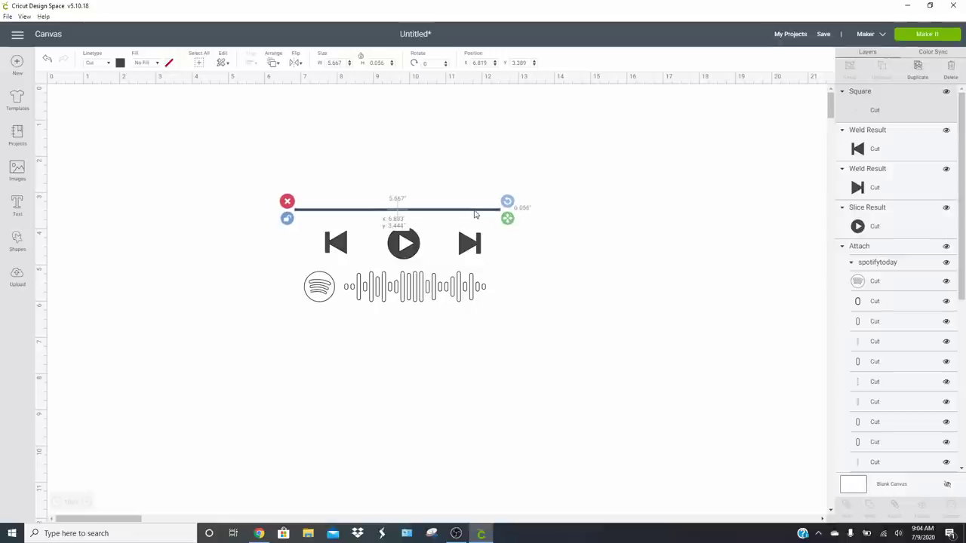
- Compare the width of the Spotify code with the line's width and review the Etsy poster's proportions in Chrome
click(432, 294)
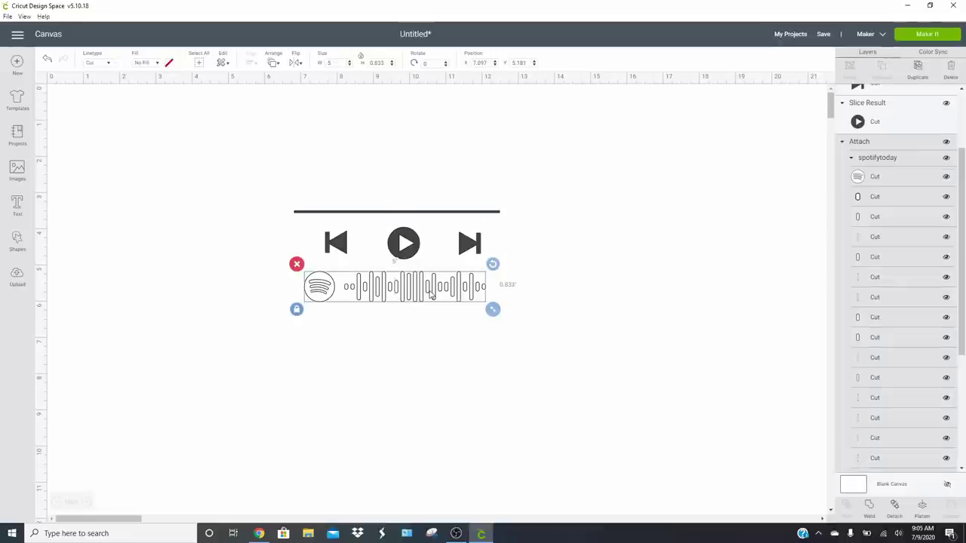
click(463, 218)
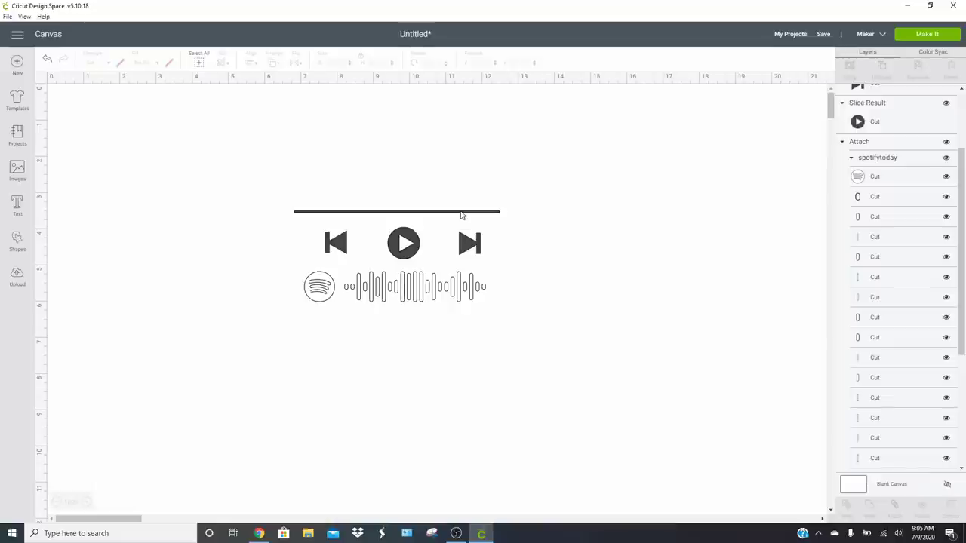
click(461, 214)
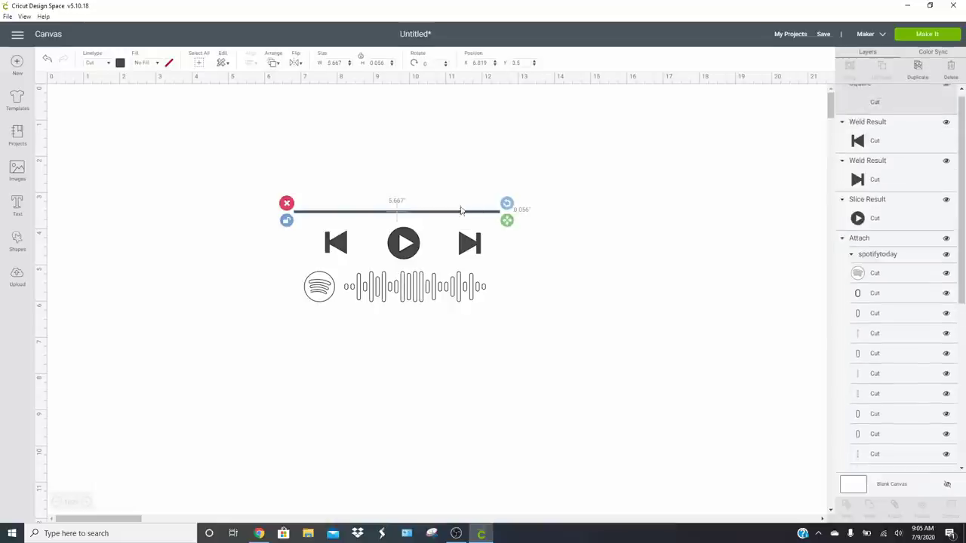
click(318, 62)
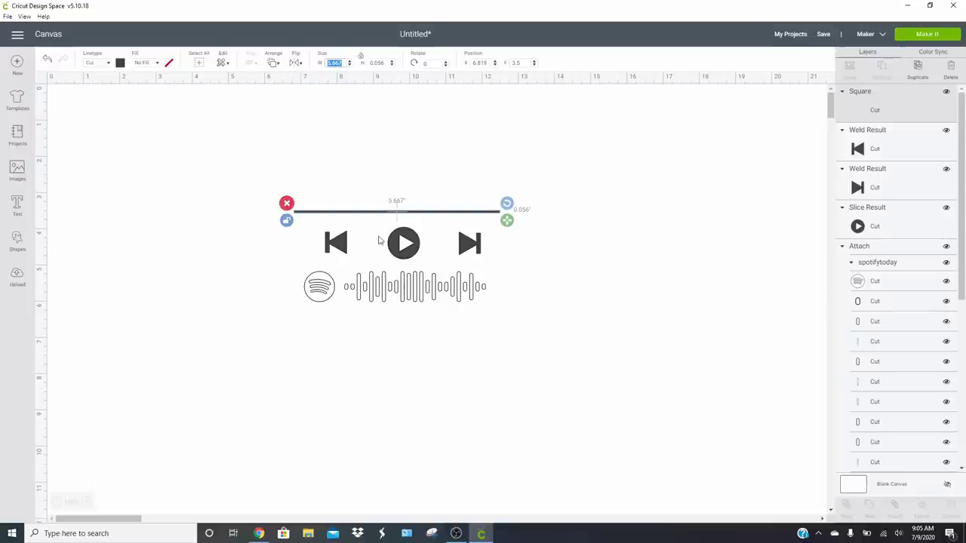
click(259, 533)
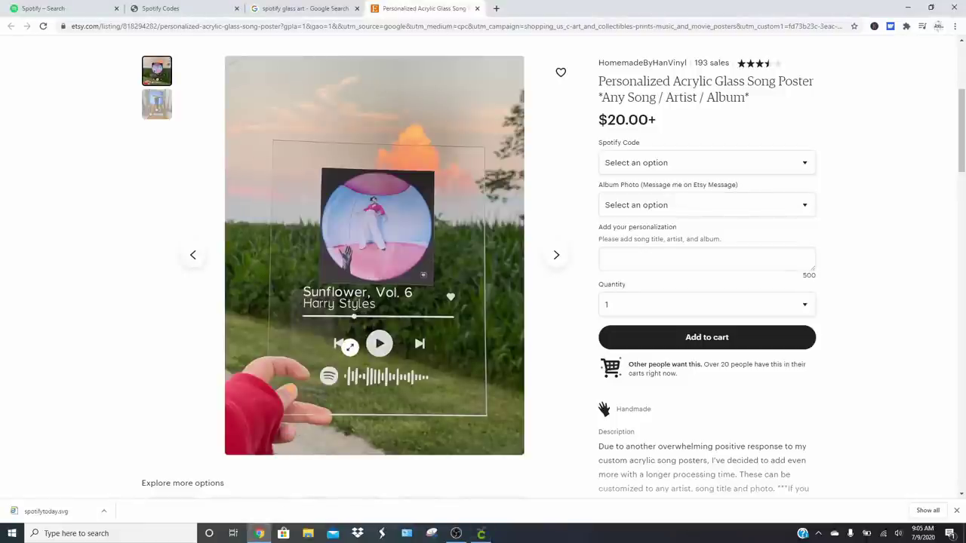
click(478, 534)
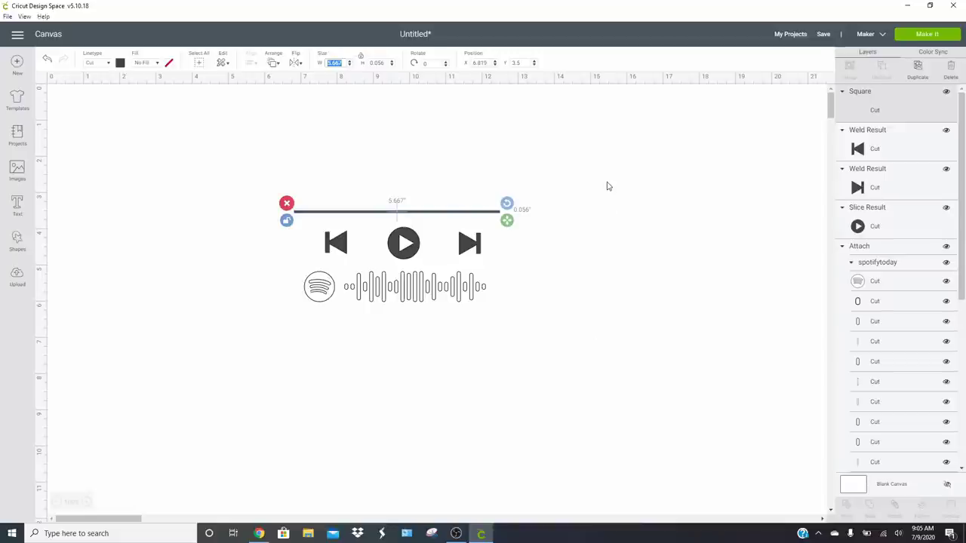
- Save the project as spotifytoday
click(823, 36)
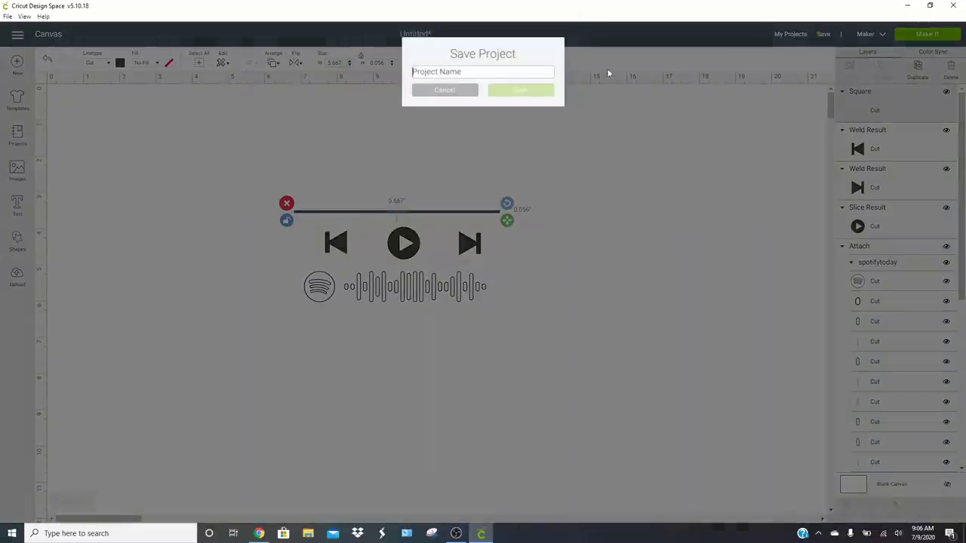
text(spotifytoday)
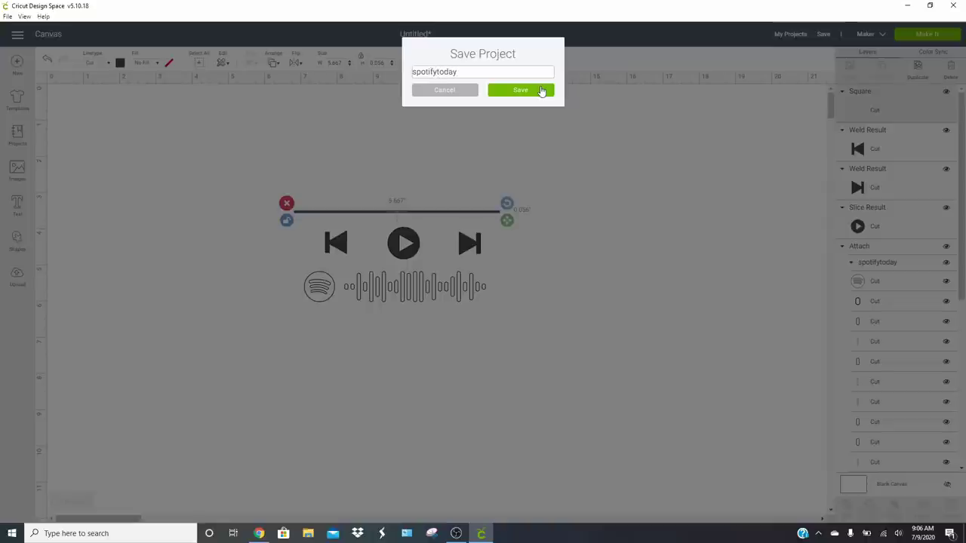
click(541, 90)
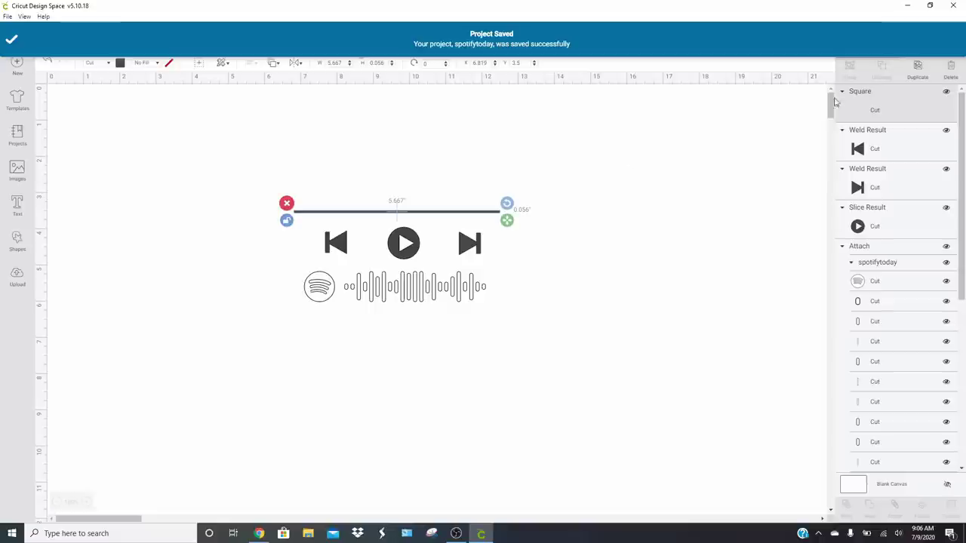
- Set the line's width to 5" and place it above the player icons at about X 7.25, Y 3.47
click(382, 213)
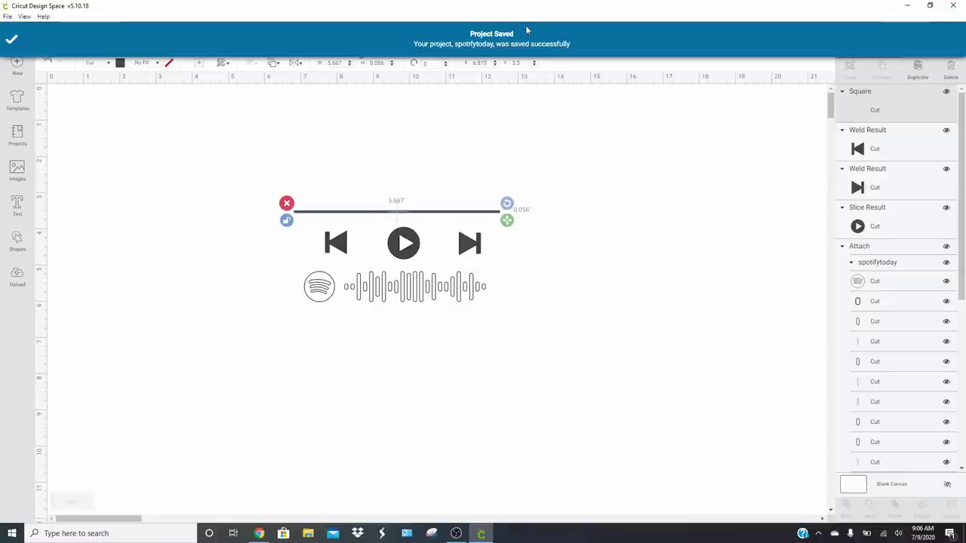
click(345, 62)
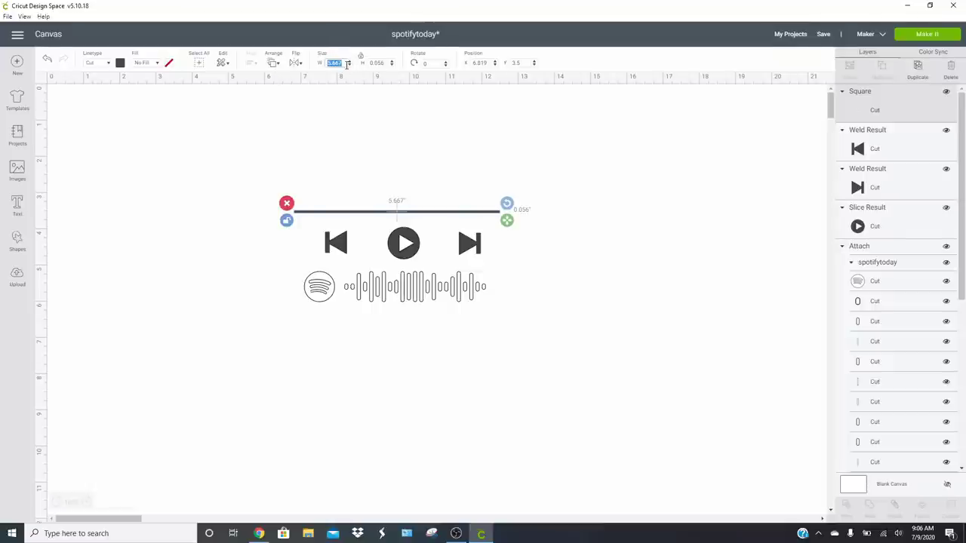
text(5)
key(Return)
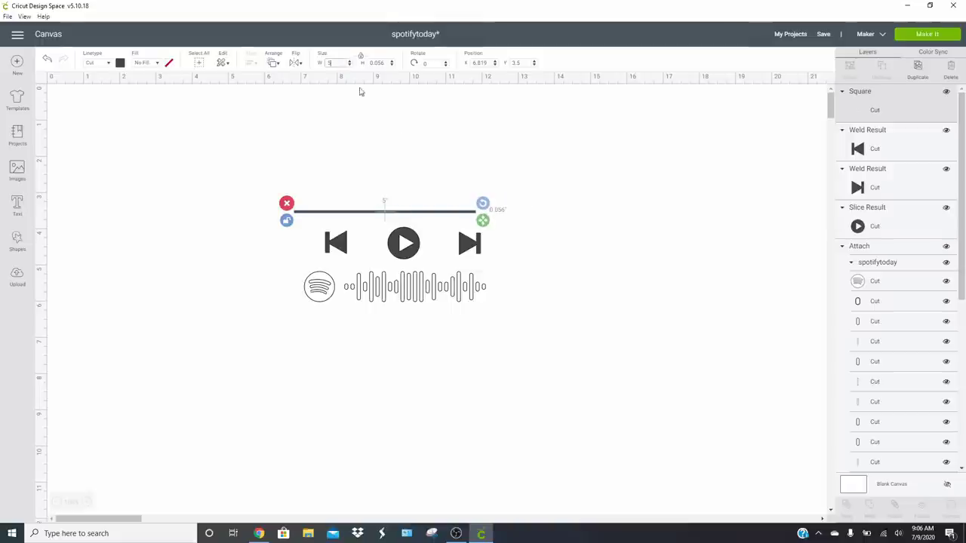
drag(398, 217, 415, 215)
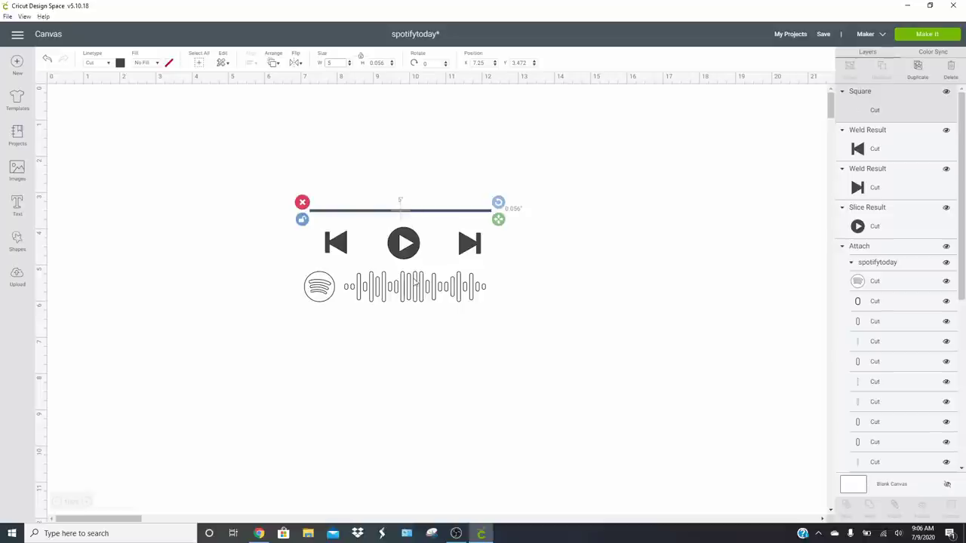
right_click(414, 294)
click(382, 231)
click(390, 211)
click(505, 328)
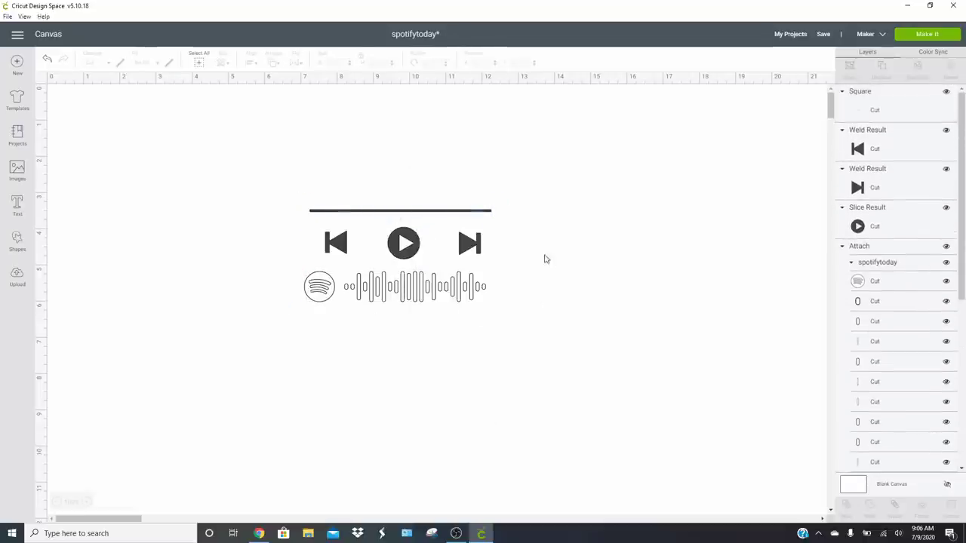
- Add a circle, shrink it to a small dot, and place it on the line above the backward skip icon
click(24, 247)
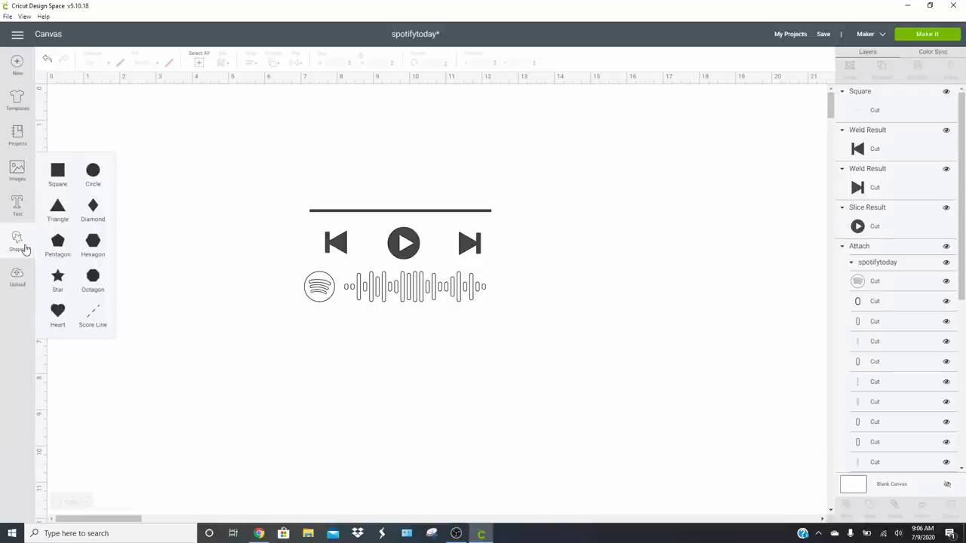
click(97, 175)
drag(330, 367, 358, 220)
- Weld the dot and the line into a single progress bar
click(254, 209)
click(317, 201)
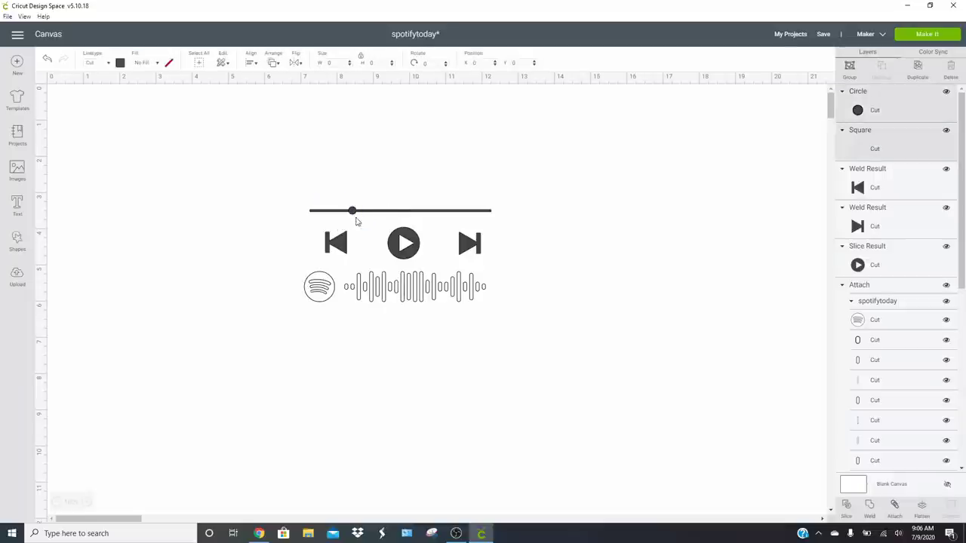
click(870, 511)
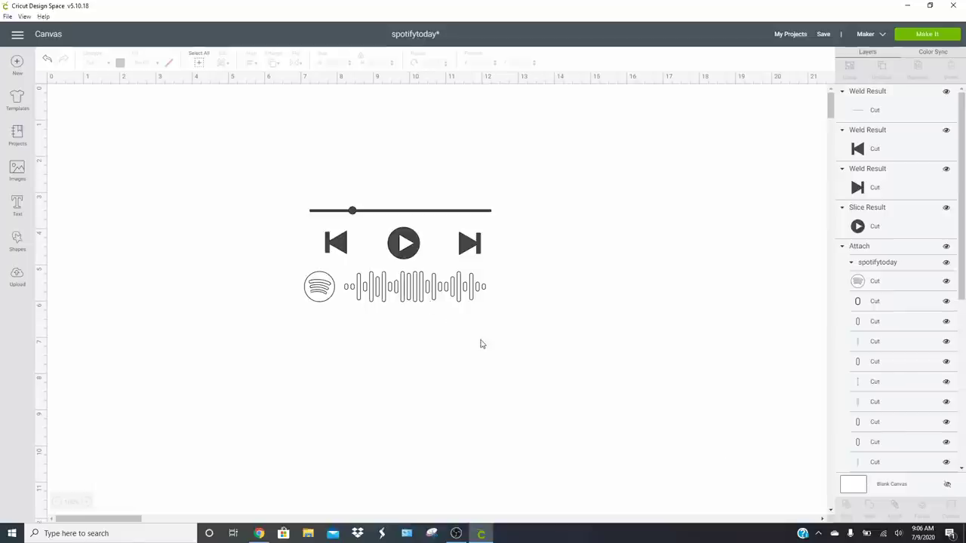
- Check the reference poster on Etsy and add the text "Today," to the Cricut Design Space canvas
drag(496, 352, 456, 340)
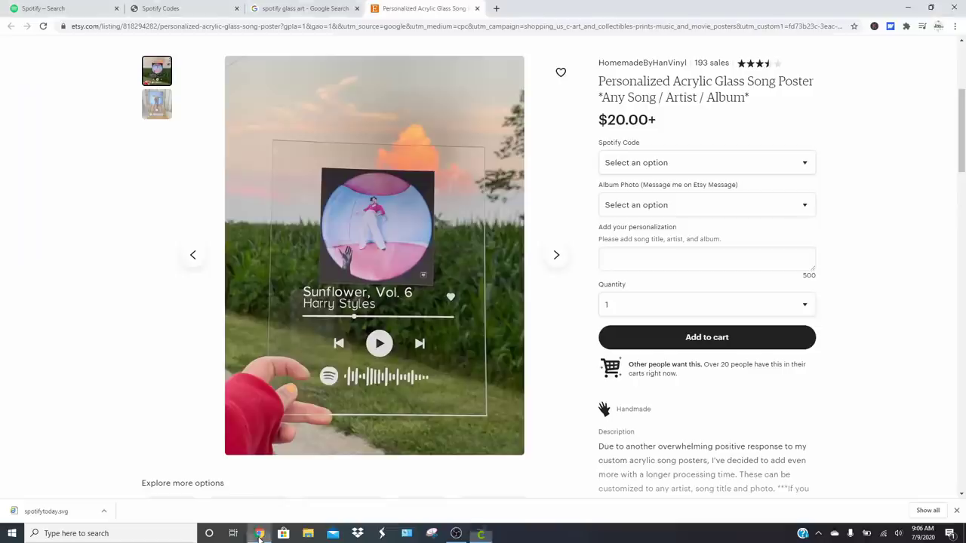
click(259, 534)
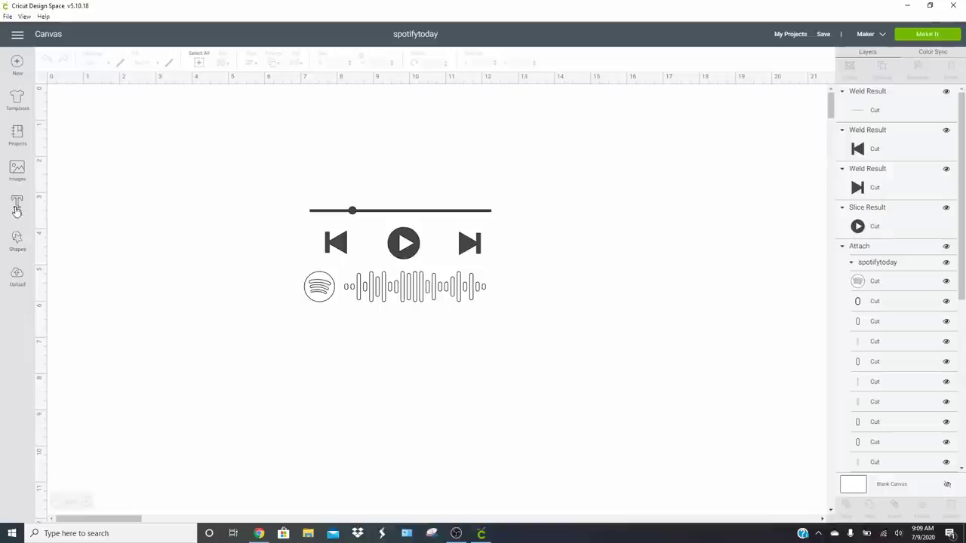
click(16, 205)
text(Ioday,)
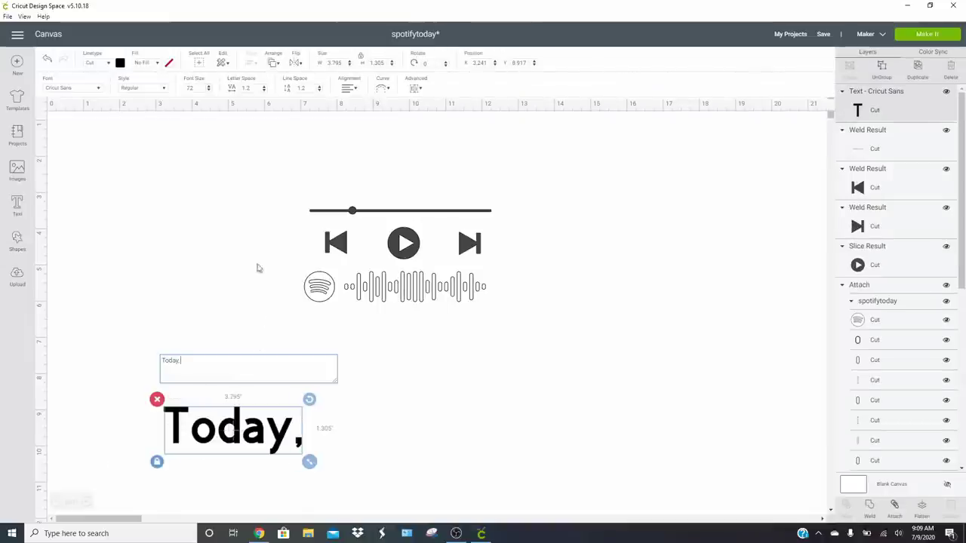
- Search the system fonts for "made" and set the "Today," text to MADE TOMMY
click(73, 88)
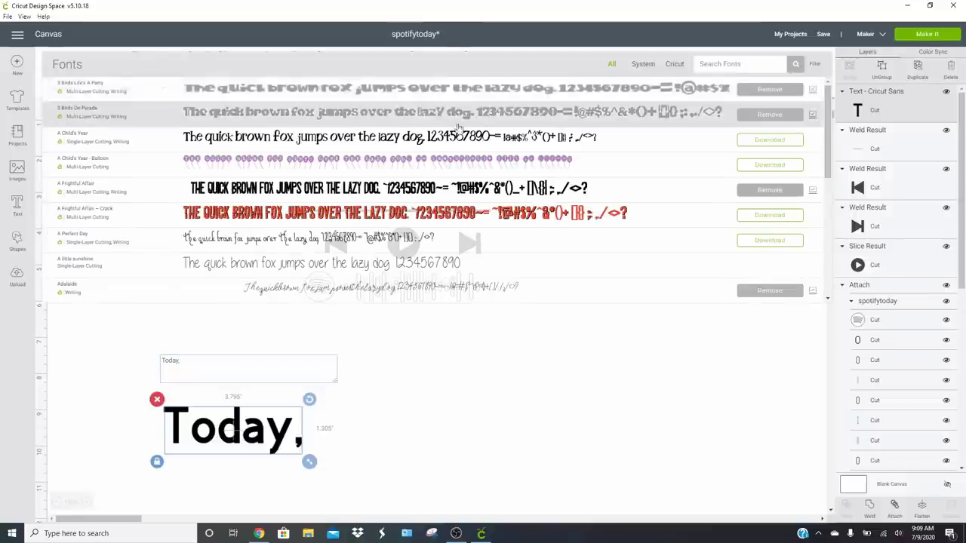
click(644, 64)
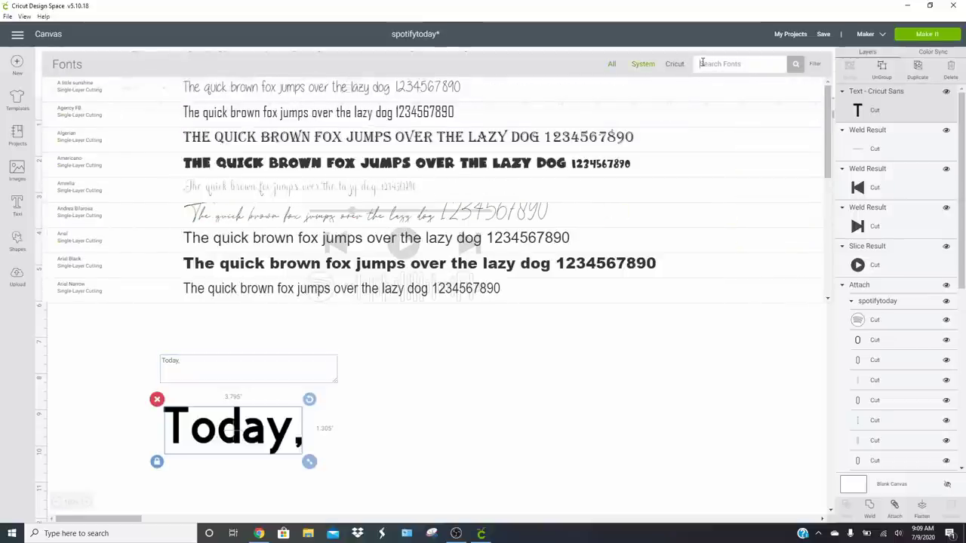
click(702, 64)
text(made)
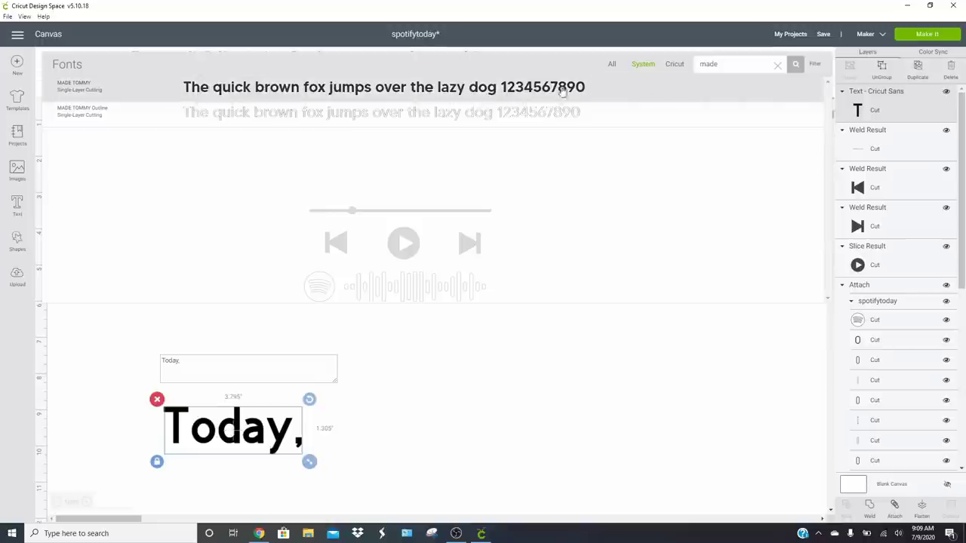
click(196, 101)
- Shrink "Today," to about 1.71" wide in Regular style and place it above the start of the progress bar
drag(272, 420, 378, 172)
click(154, 91)
click(152, 119)
click(162, 88)
click(161, 101)
drag(391, 186, 345, 172)
- Add a heart shape, shrink it to about 0.435" wide, and place it above the far end of the progress bar
click(16, 241)
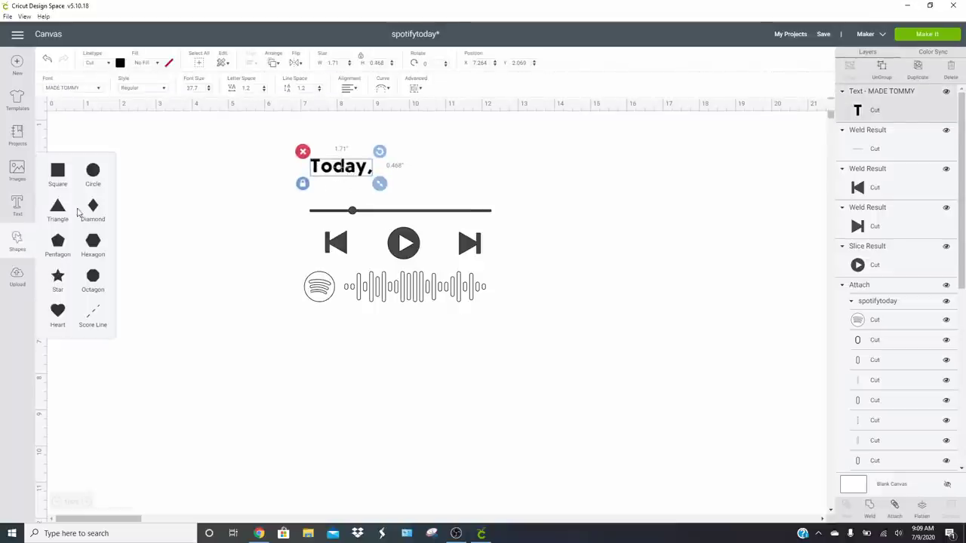
click(59, 311)
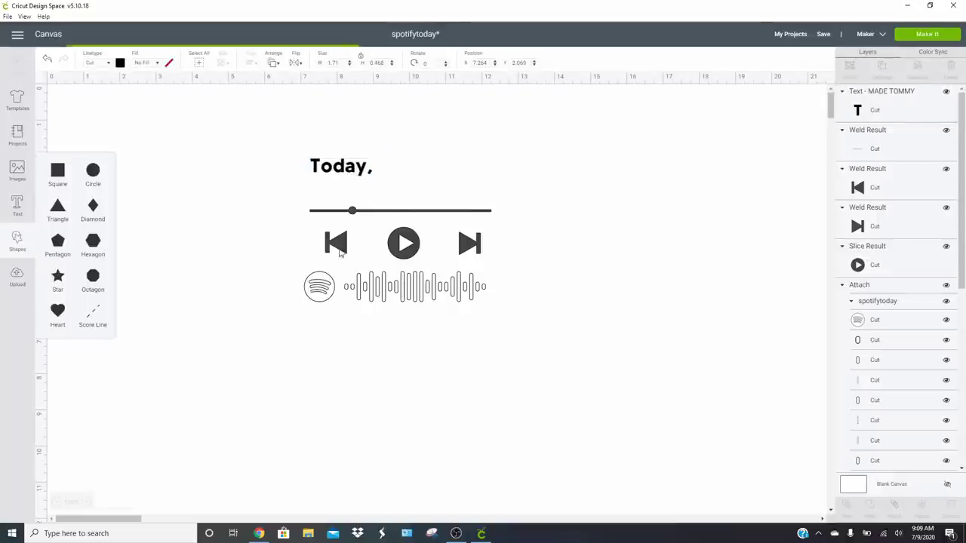
drag(211, 242, 486, 167)
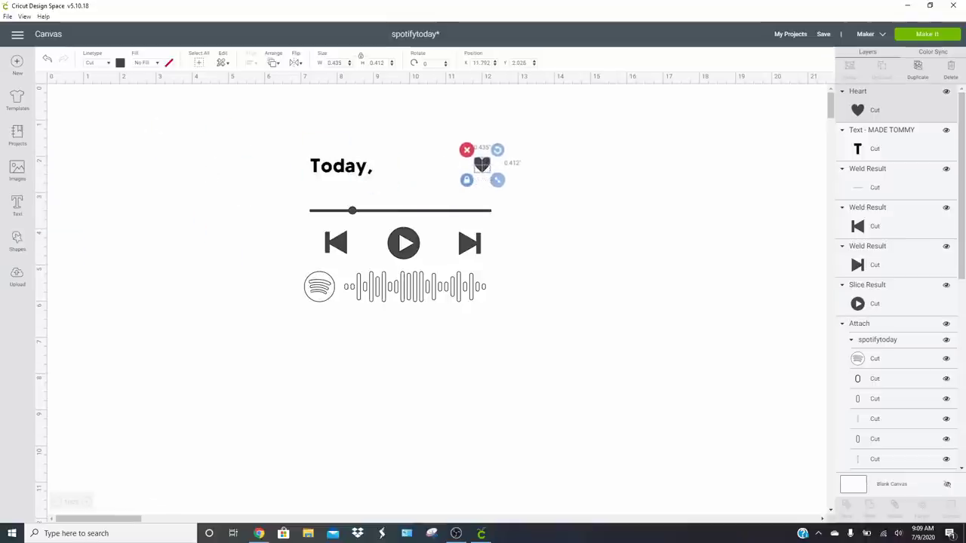
click(17, 277)
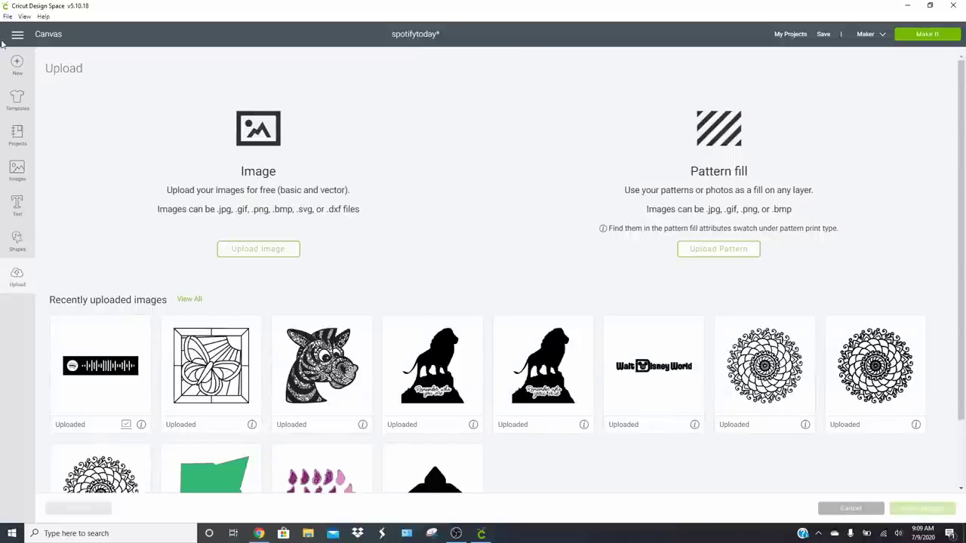
click(45, 36)
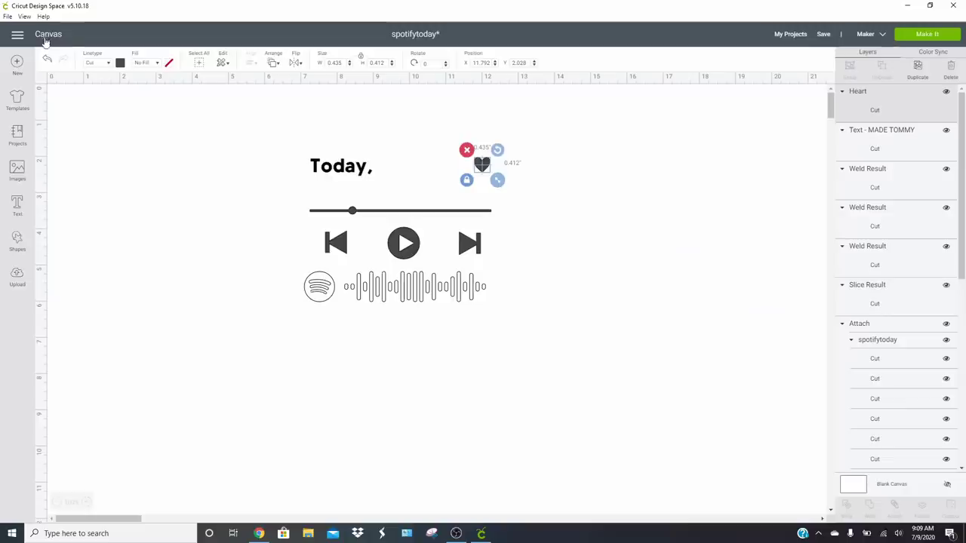
- Add a second text for the artist reading "Brad Pasley"
click(18, 204)
text(BRad PA)
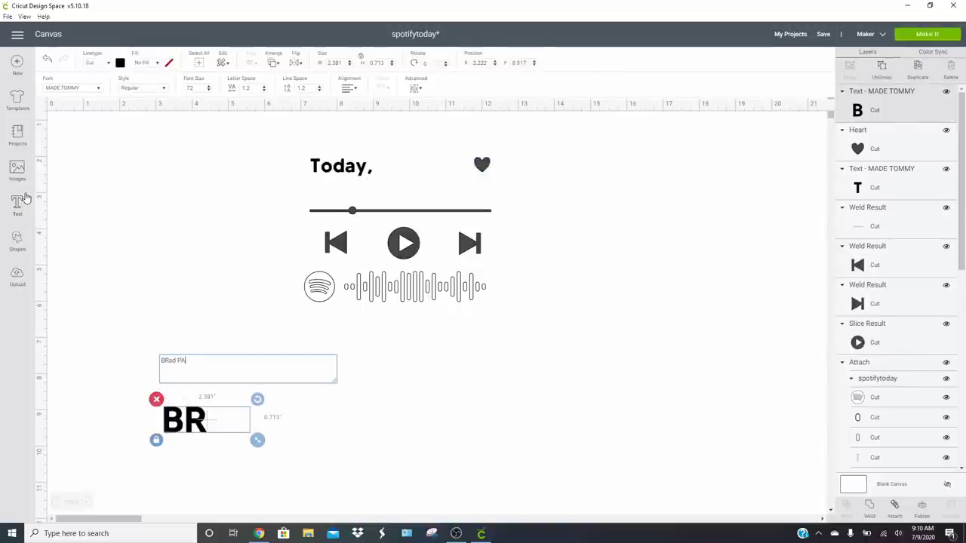
key(BackSpace)
key(BackSpace)
key(BackSpace)
key(BackSpace)
key(BackSpace)
key(BackSpace)
text(raid)
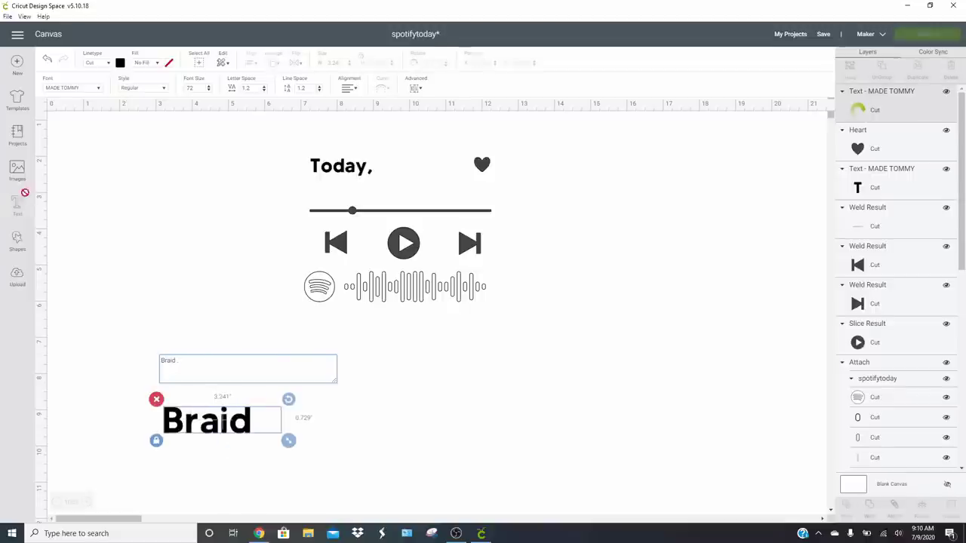
key(BackSpace)
key(BackSpace)
text(d P)
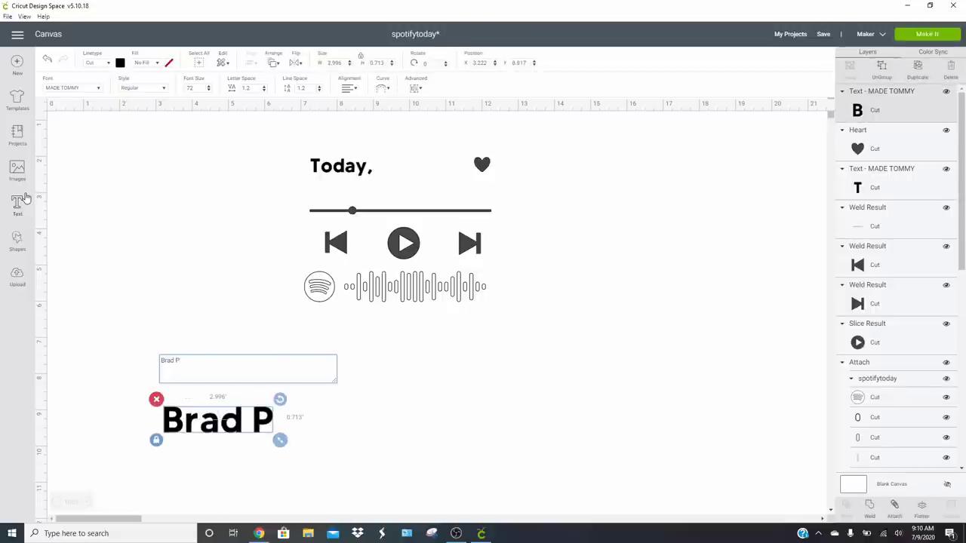
text(a)
text(ilsey)
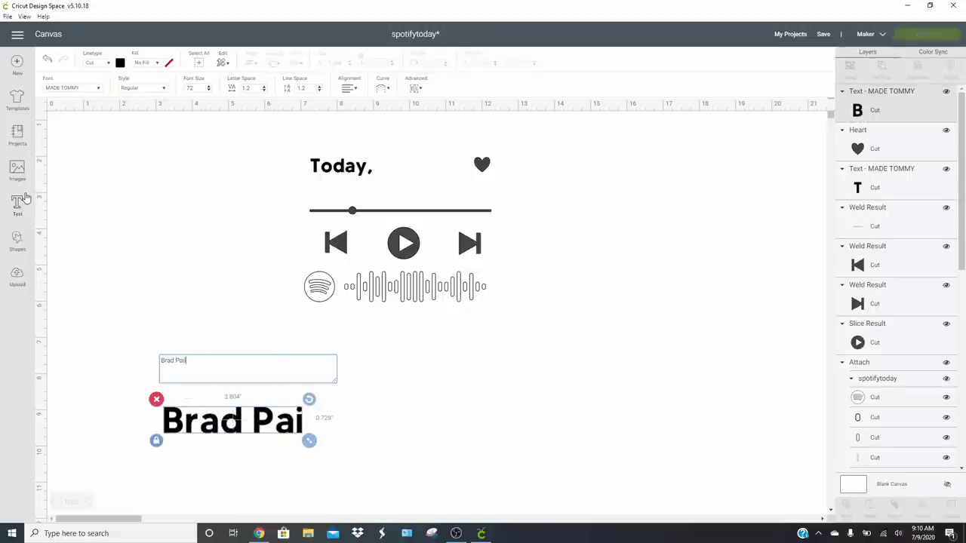
key(BackSpace)
key(BackSpace)
key(BackSpace)
key(BackSpace)
key(BackSpace)
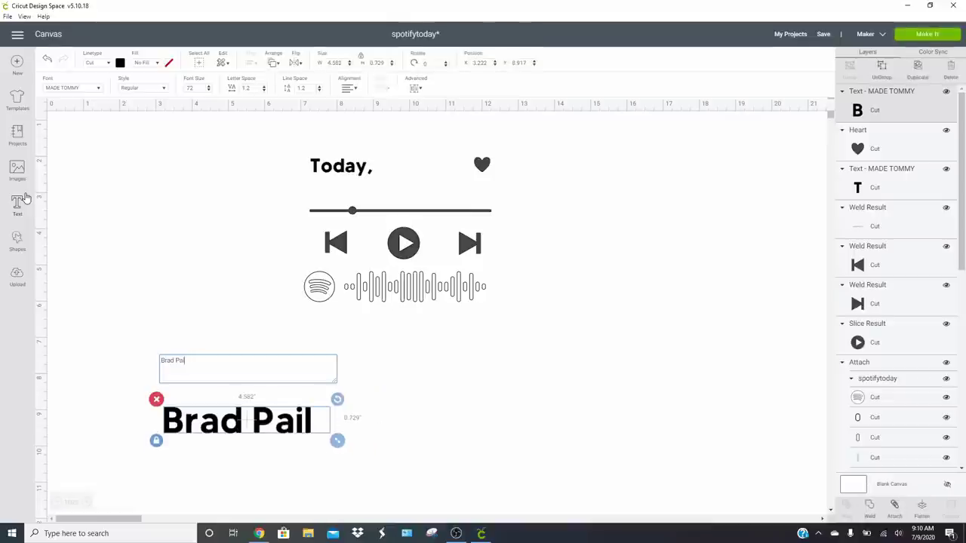
text(sley)
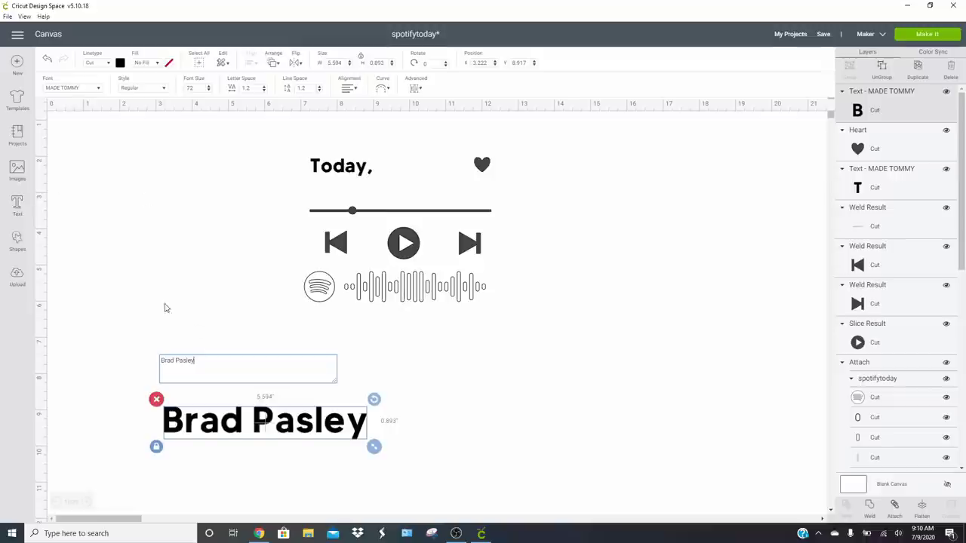
- Make the artist text Bold, shrink it to about 2.93" wide, and place it between "Today," and the progress bar
click(130, 87)
click(145, 119)
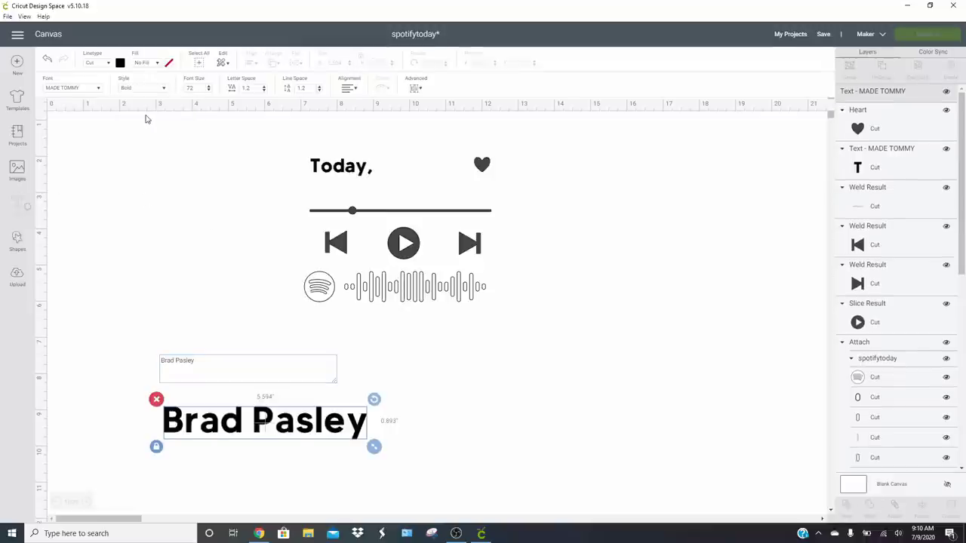
drag(372, 449, 422, 208)
- Check the artist's spelling in the Spotify search results and correct the artist text to "Brad Paisley"
click(259, 534)
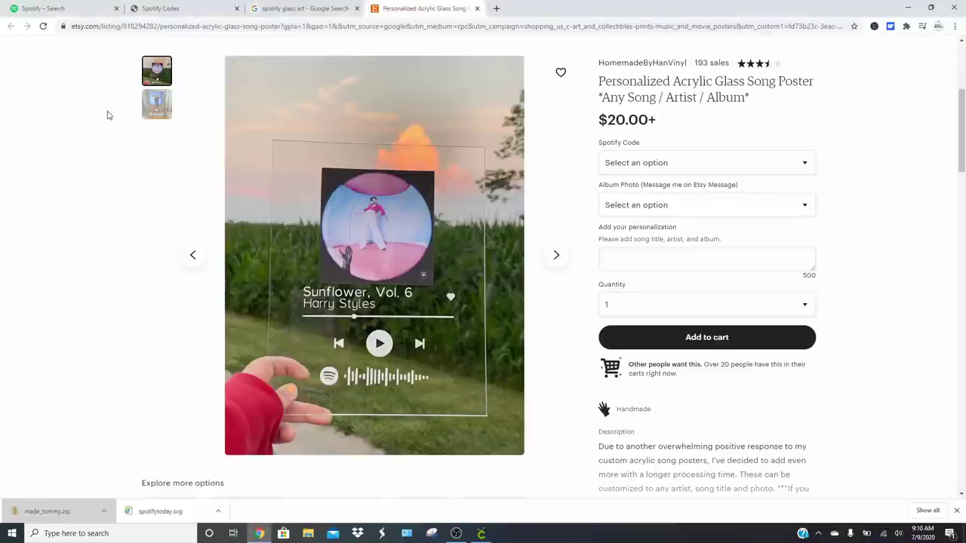
click(73, 9)
scroll(286, 264, up, 4)
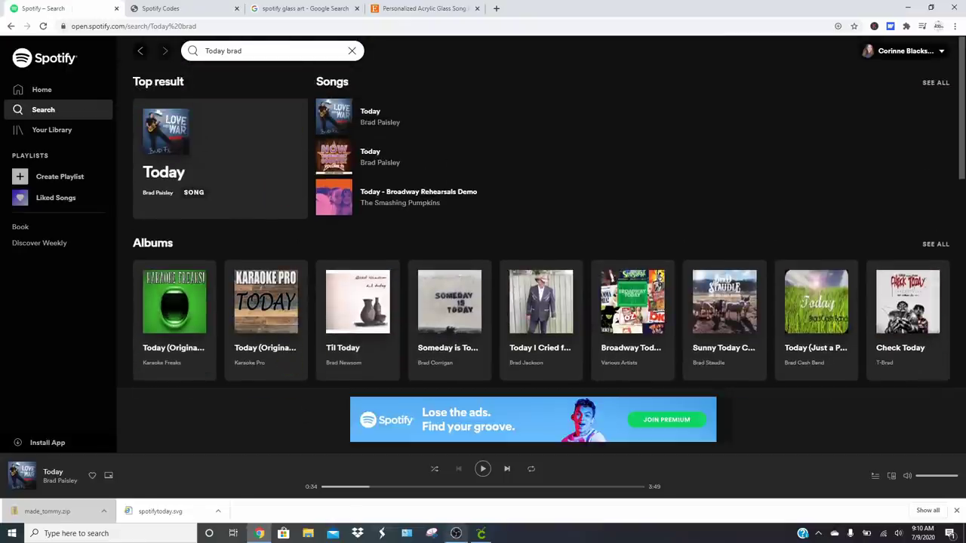
click(481, 533)
double_click(375, 194)
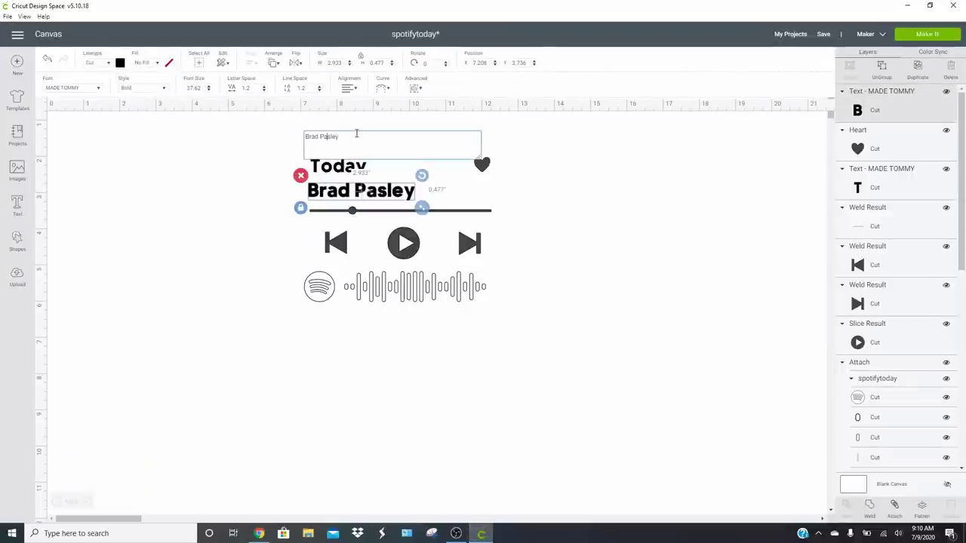
text(i)
click(251, 257)
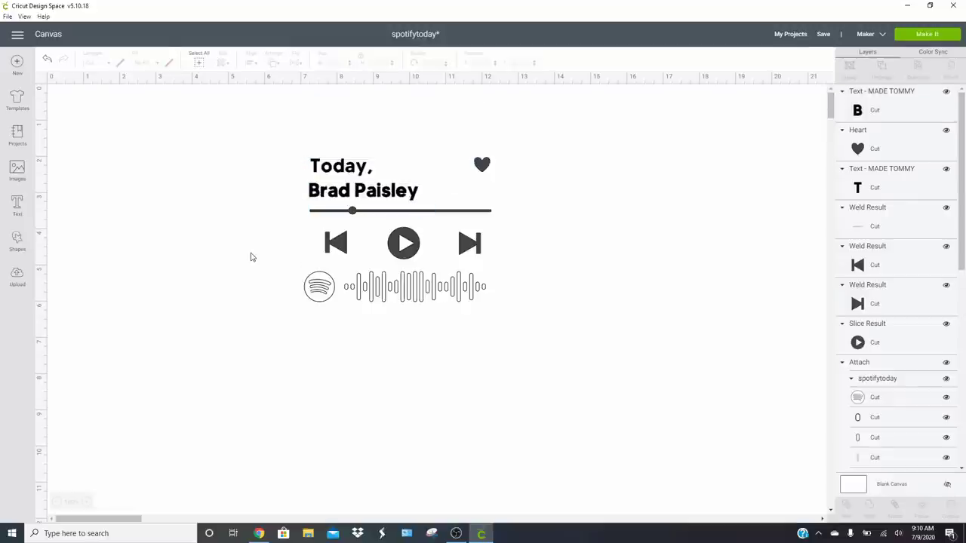
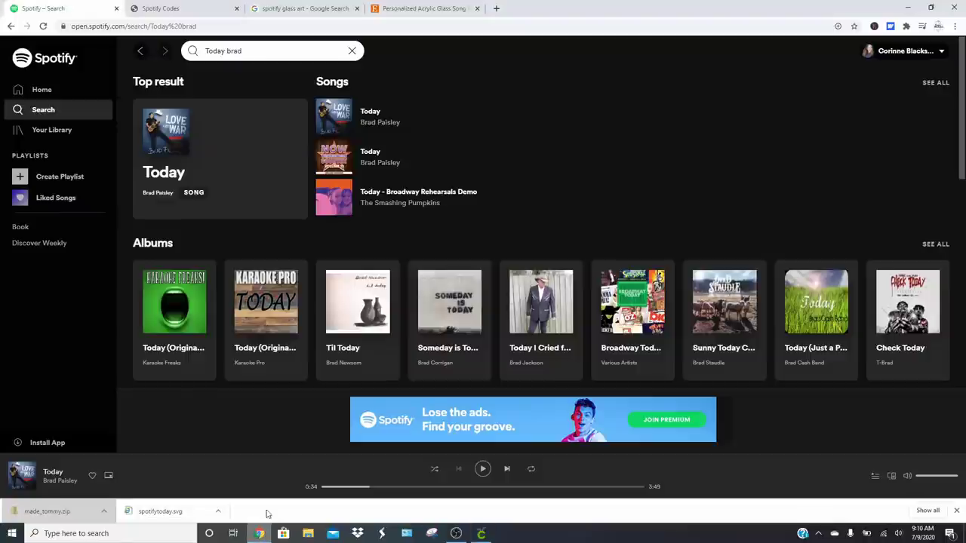
- Compare the reference poster with the Spotify song entry and extend the title text to "Today, Love and War"
click(419, 10)
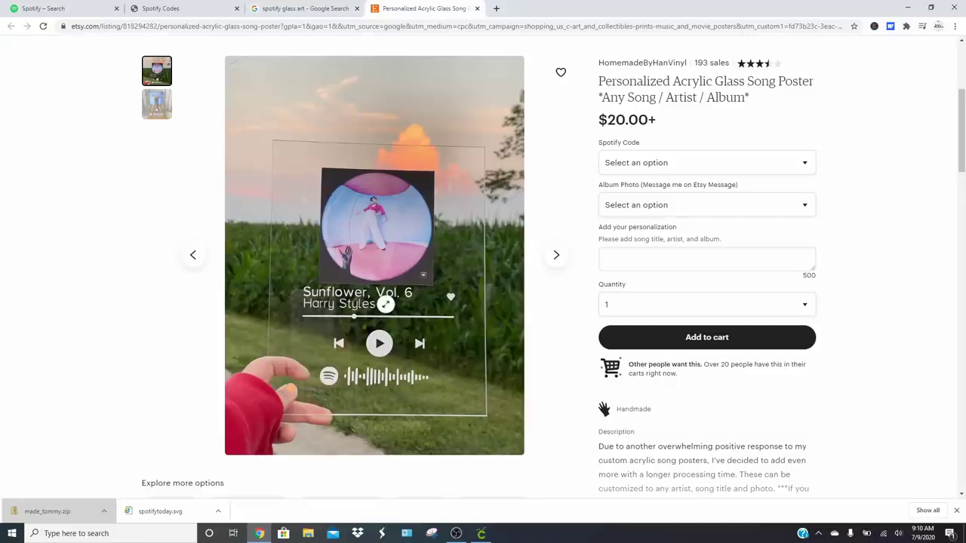
click(261, 8)
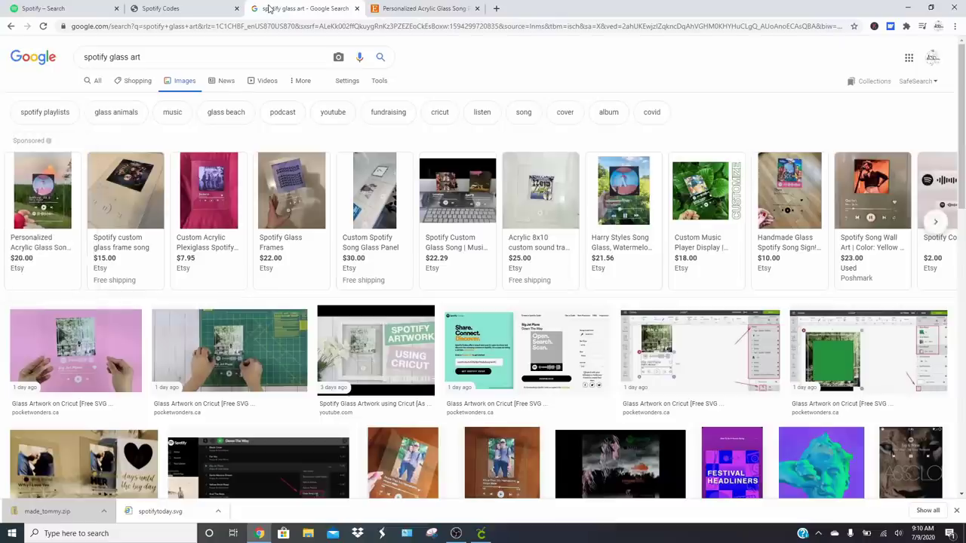
click(73, 7)
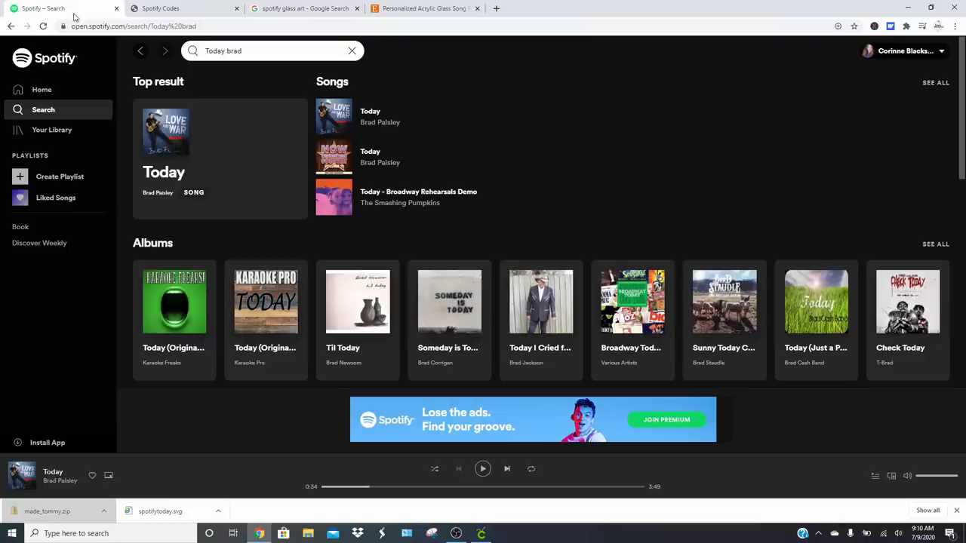
click(482, 534)
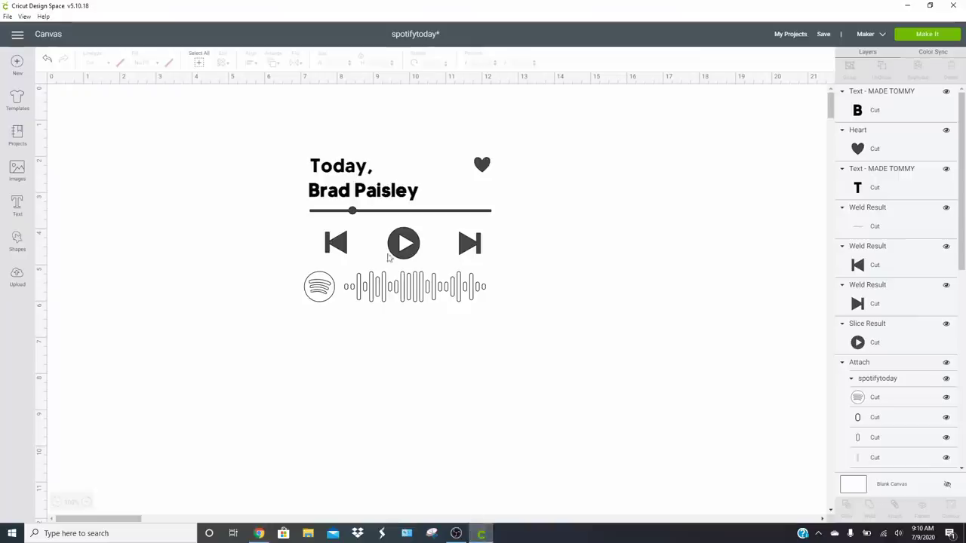
double_click(368, 170)
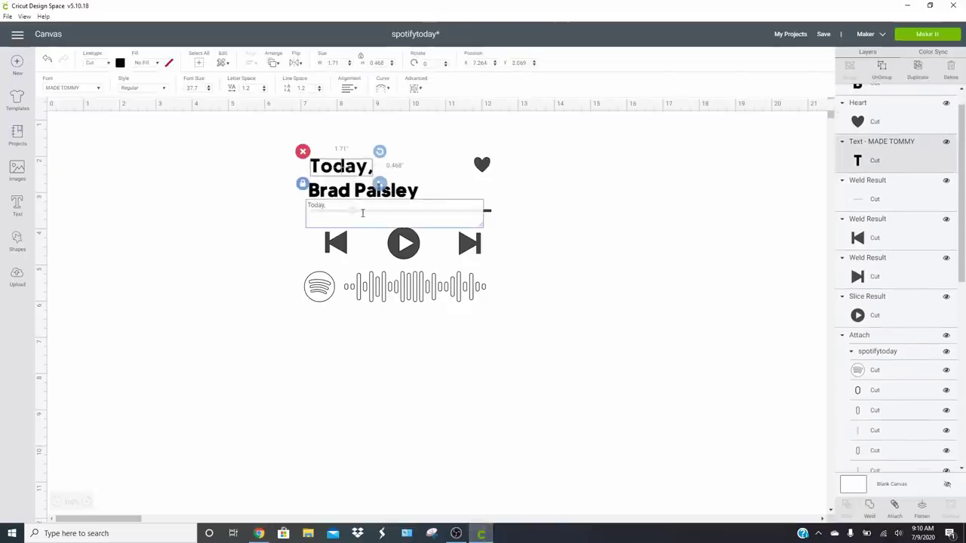
text(Lov)
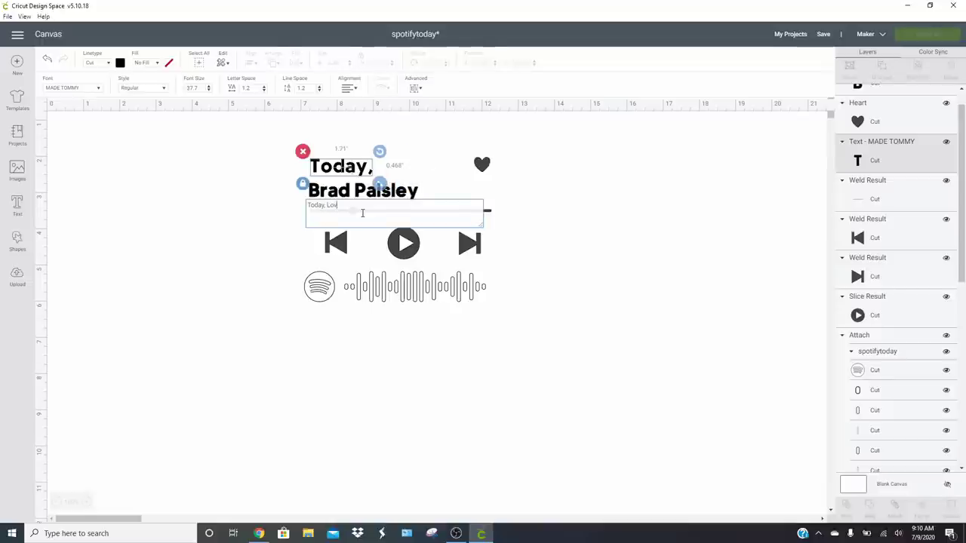
text(e and War)
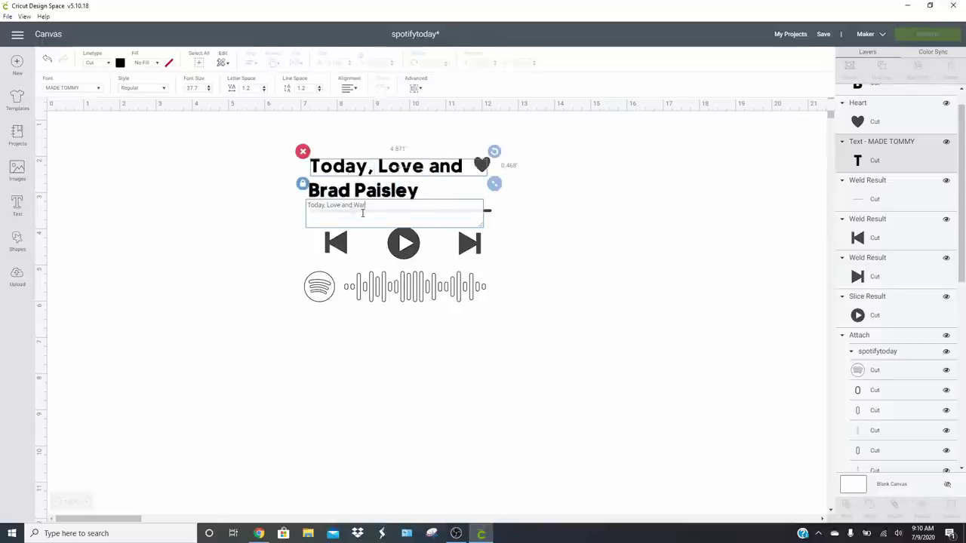
- Shrink the title text to about 3.7" wide and place it just above the artist text at about Y 2.24
drag(513, 183, 451, 179)
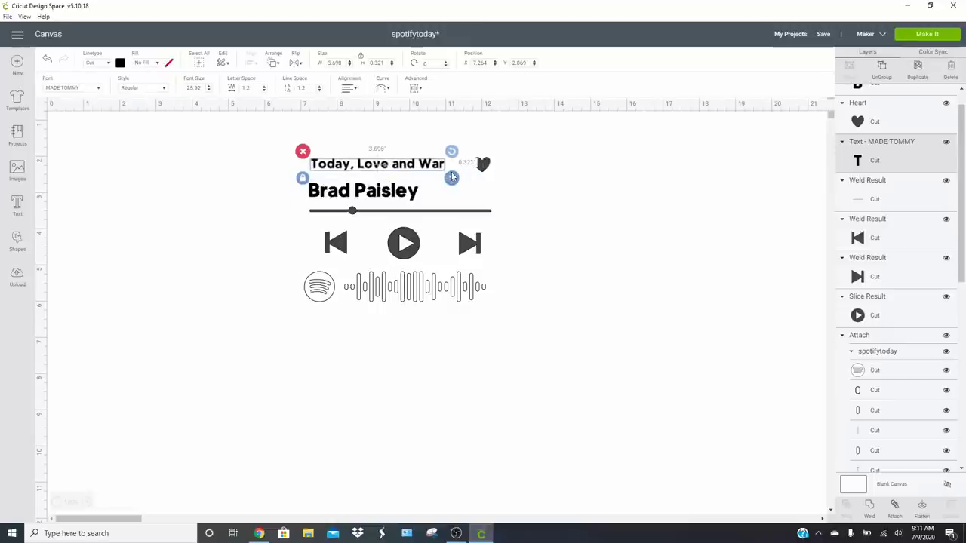
click(391, 173)
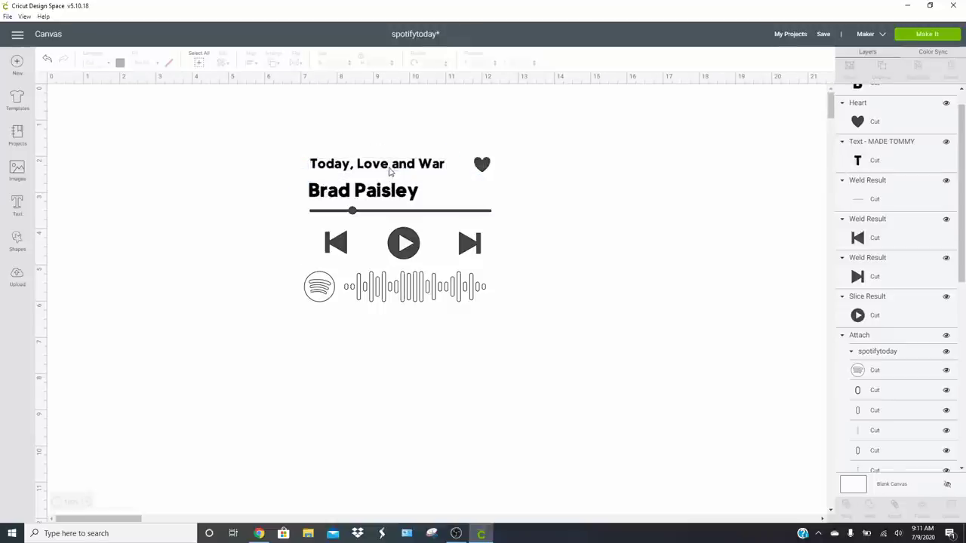
drag(390, 168, 399, 175)
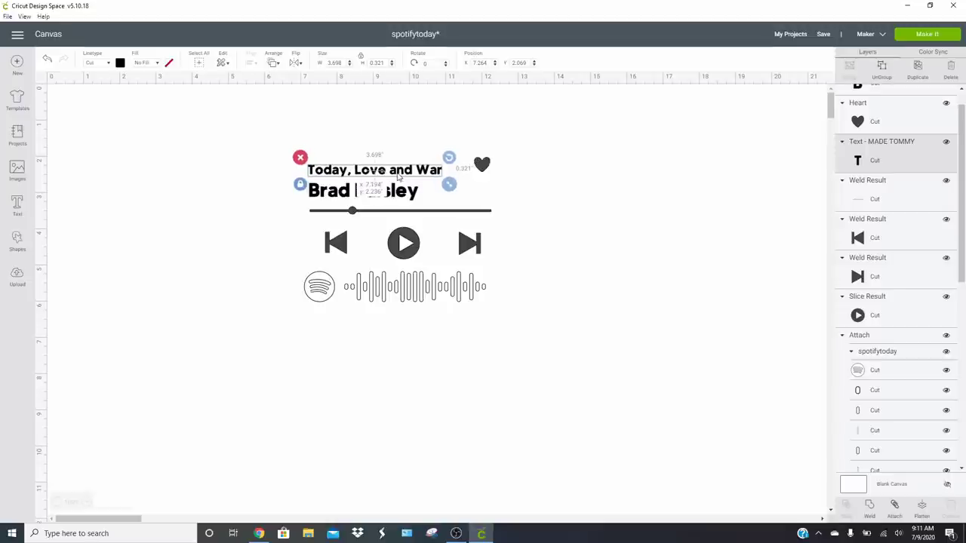
click(618, 280)
- Line the heart up vertically with the "Today, Love and War" title
drag(487, 165, 299, 154)
click(518, 176)
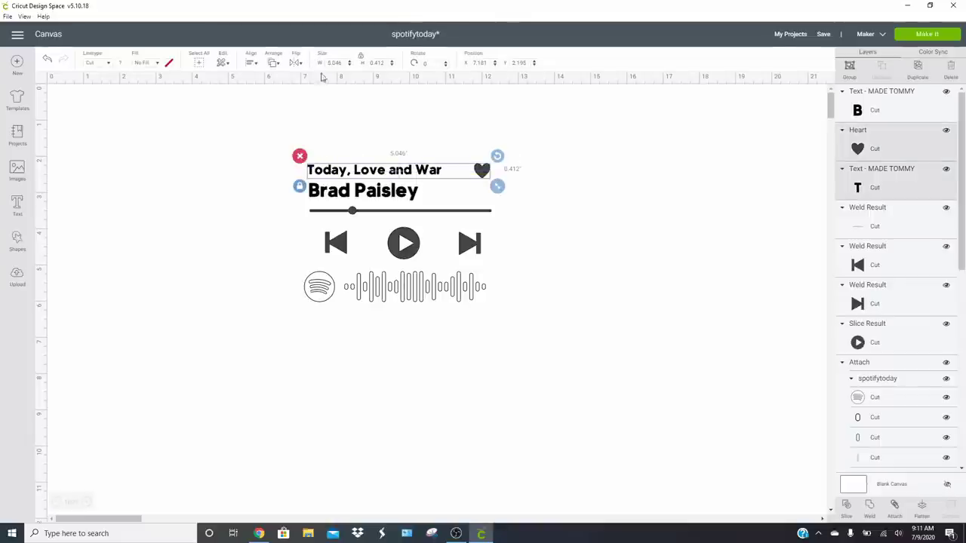
click(512, 205)
- Left-align the "Today, Love and War" title with the "Brad Paisley" artist text
drag(310, 145, 327, 200)
click(250, 63)
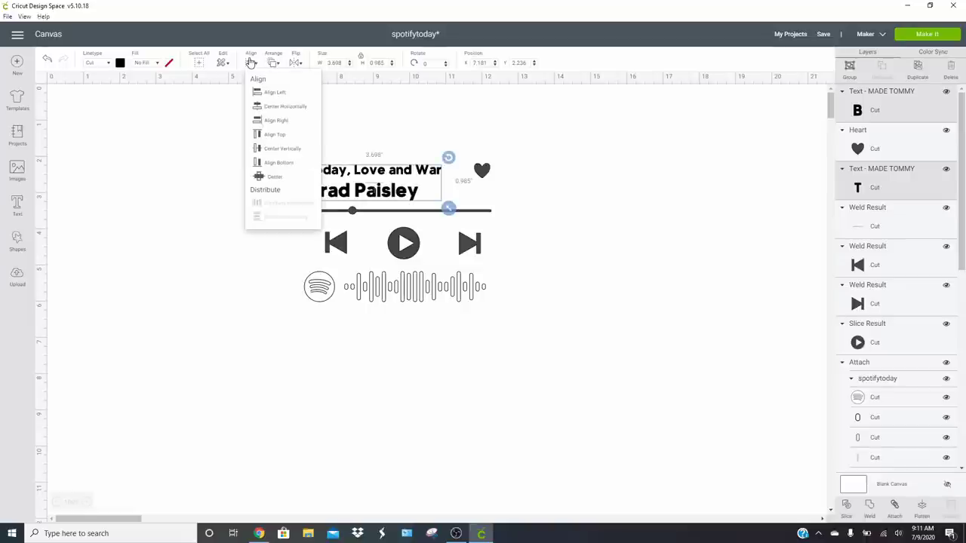
click(274, 92)
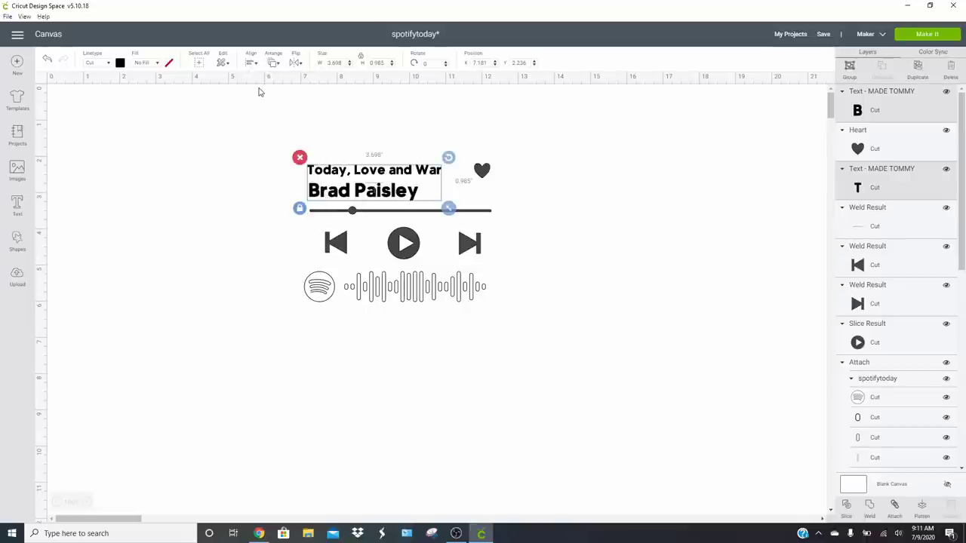
- Left-align the title, artist text and progress bar with the Spotify code
drag(242, 120, 317, 309)
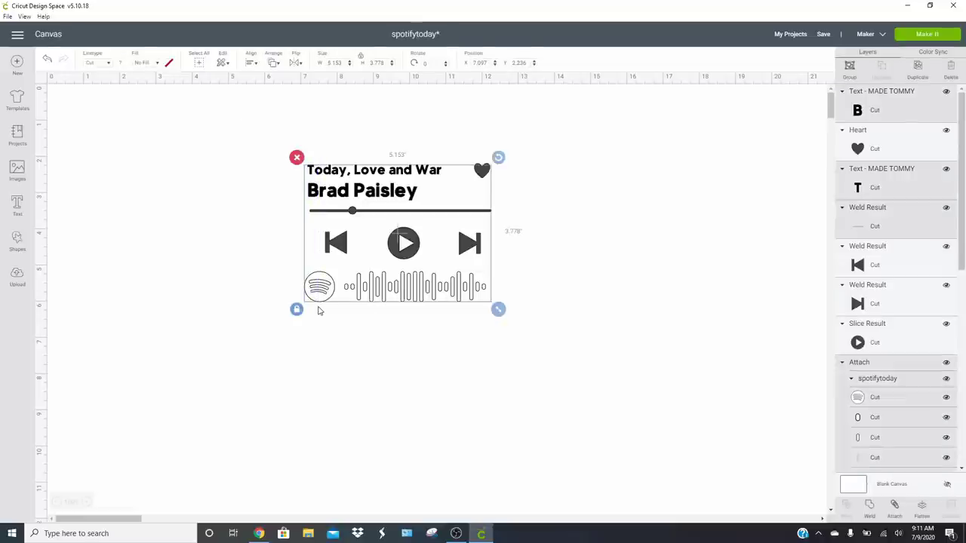
click(252, 66)
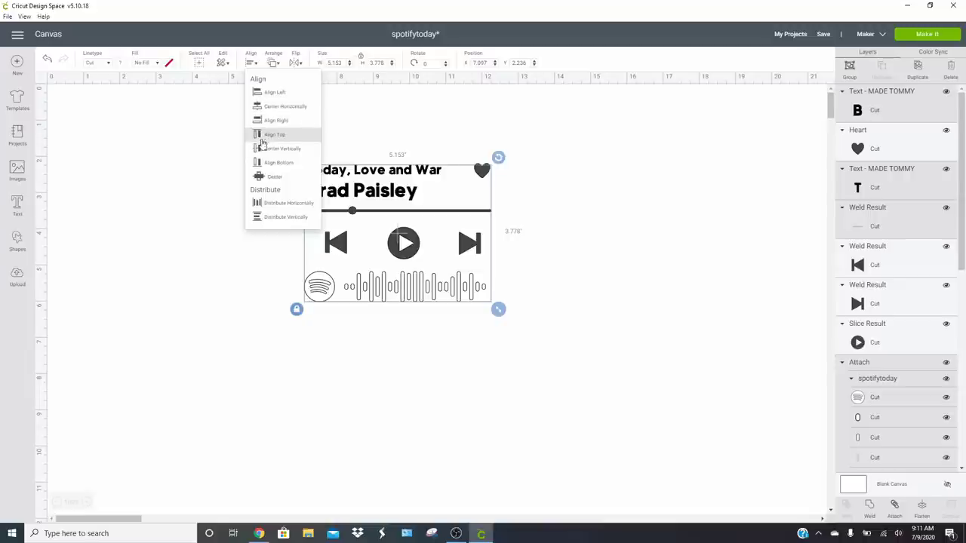
click(269, 93)
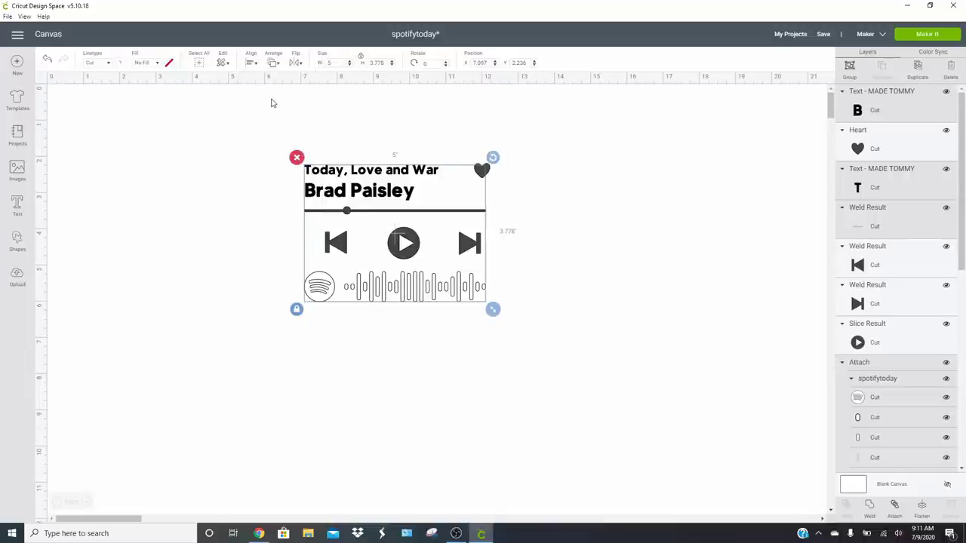
- Shift the heart slightly left to about X 11.64 so it sits within the progress bar's right end
click(559, 140)
drag(481, 170, 475, 172)
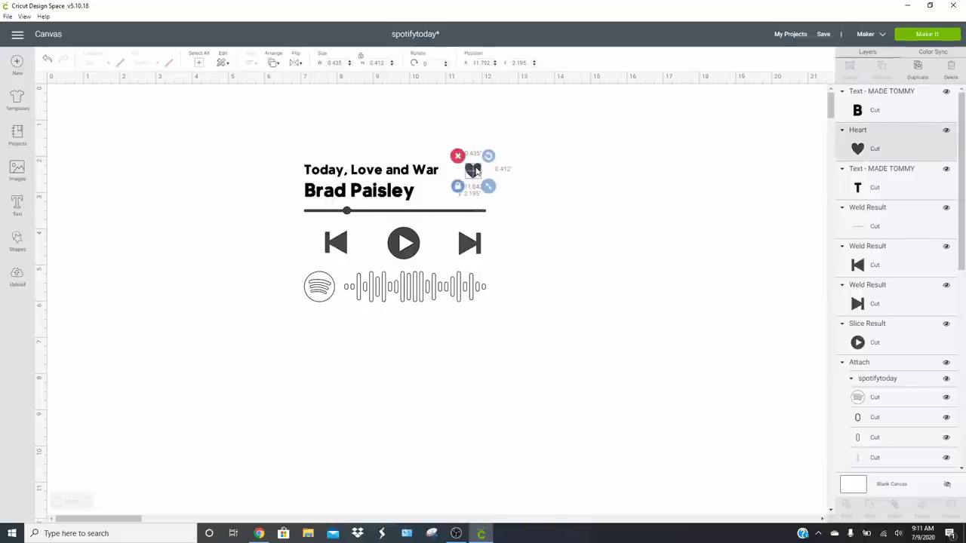
click(502, 216)
- Nudge the previous, play and next icons slightly left together and attach them to each other
drag(501, 252, 337, 242)
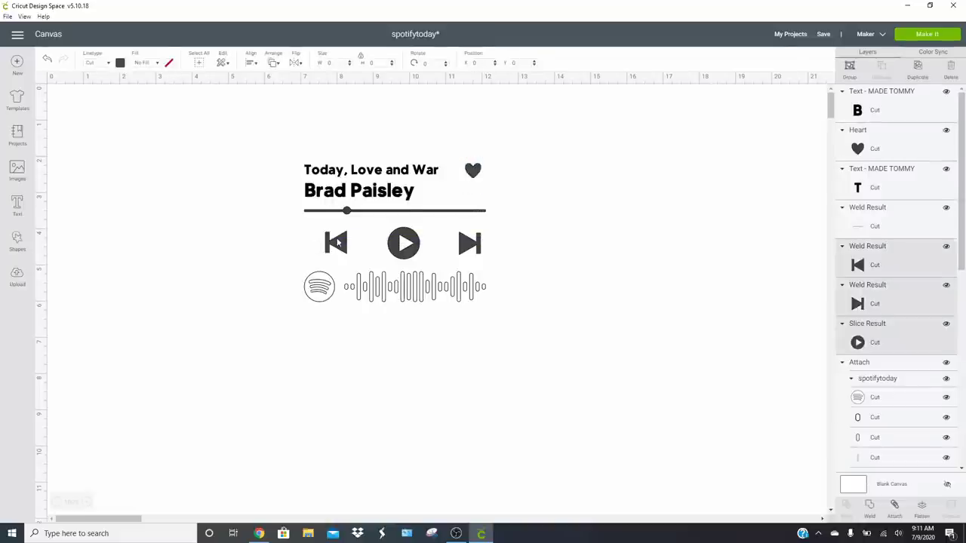
drag(463, 249, 458, 249)
click(895, 505)
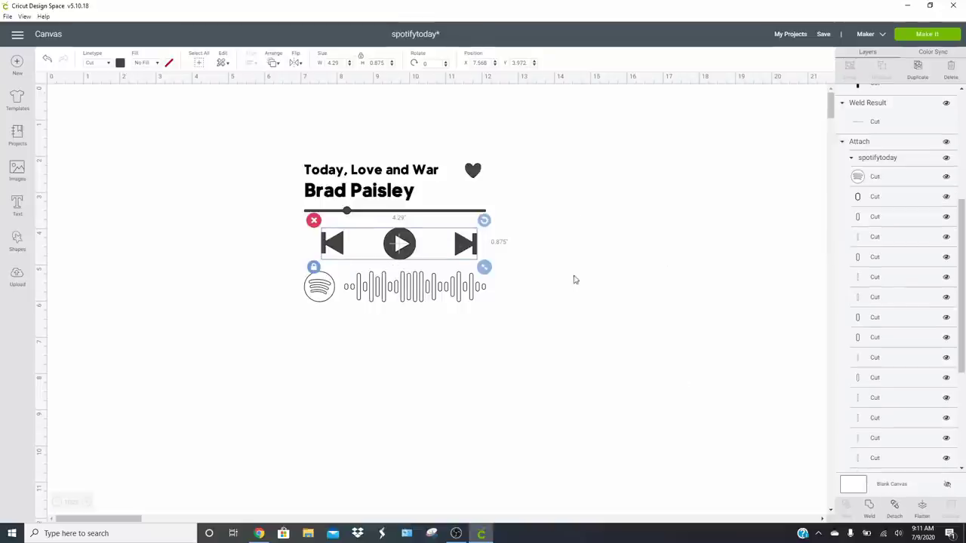
- Center the attached player icons horizontally over the Spotify code
drag(512, 335, 294, 231)
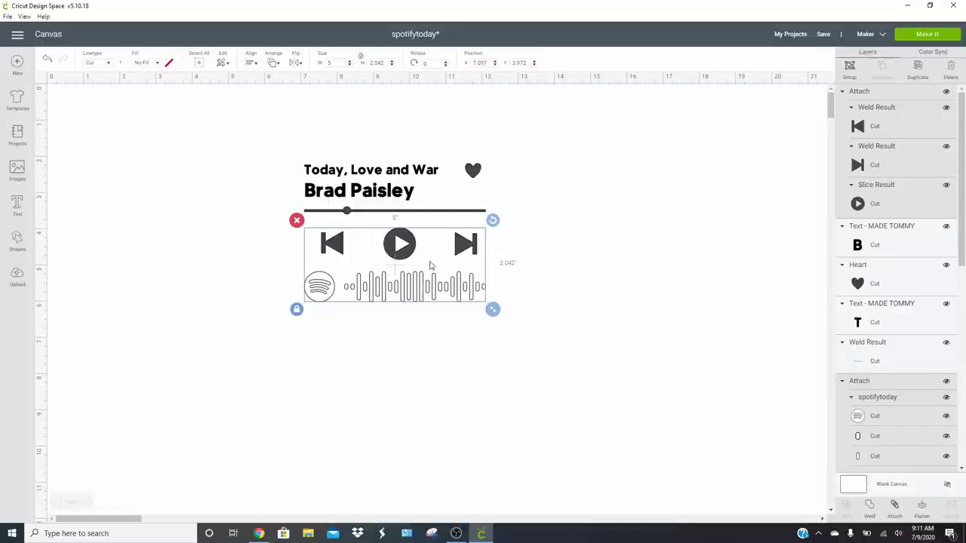
click(250, 63)
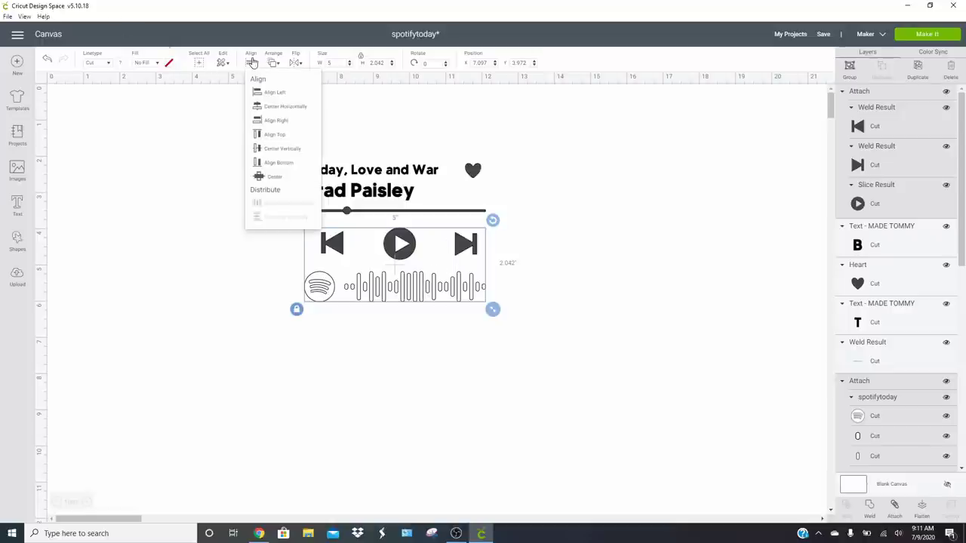
click(269, 107)
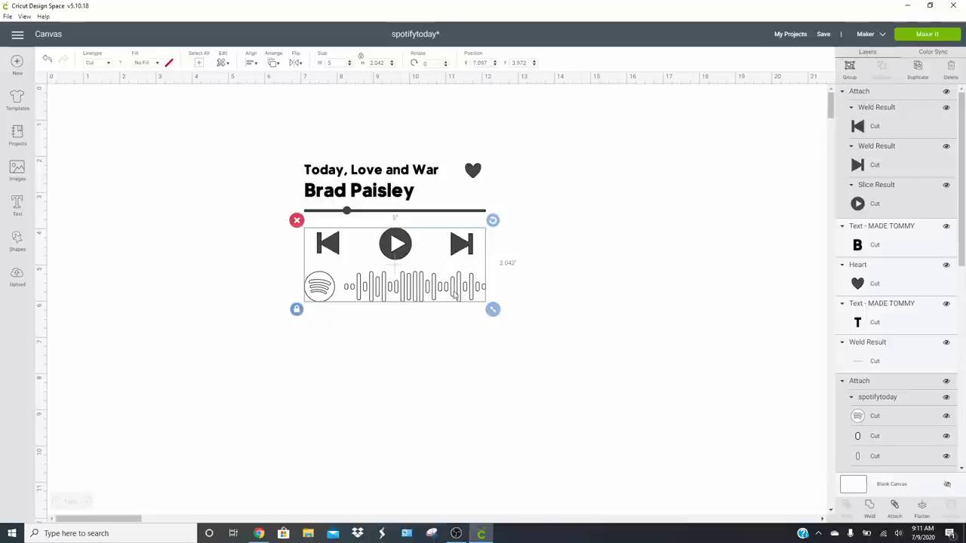
click(525, 289)
- Center the progress bar, player icons and Spotify code horizontally with one another
drag(517, 300, 309, 209)
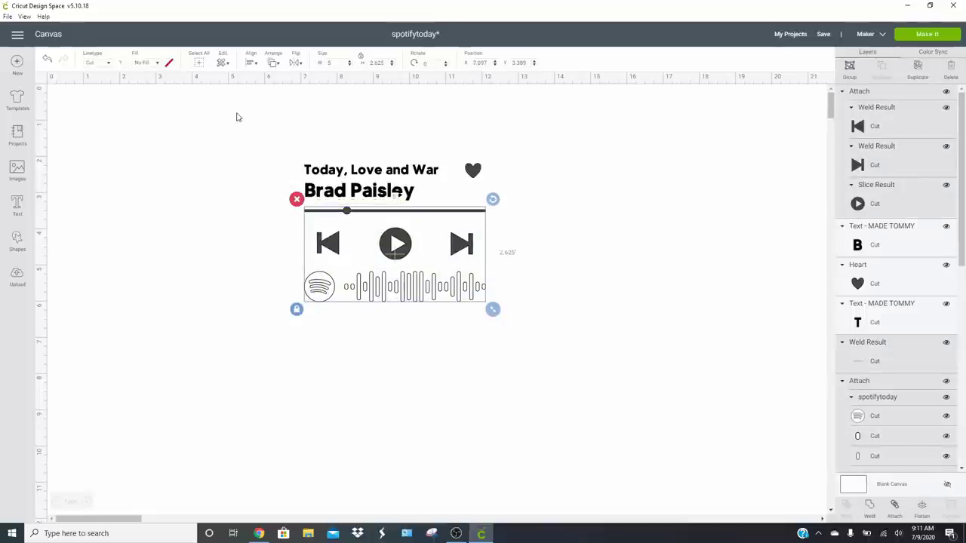
click(250, 64)
click(271, 110)
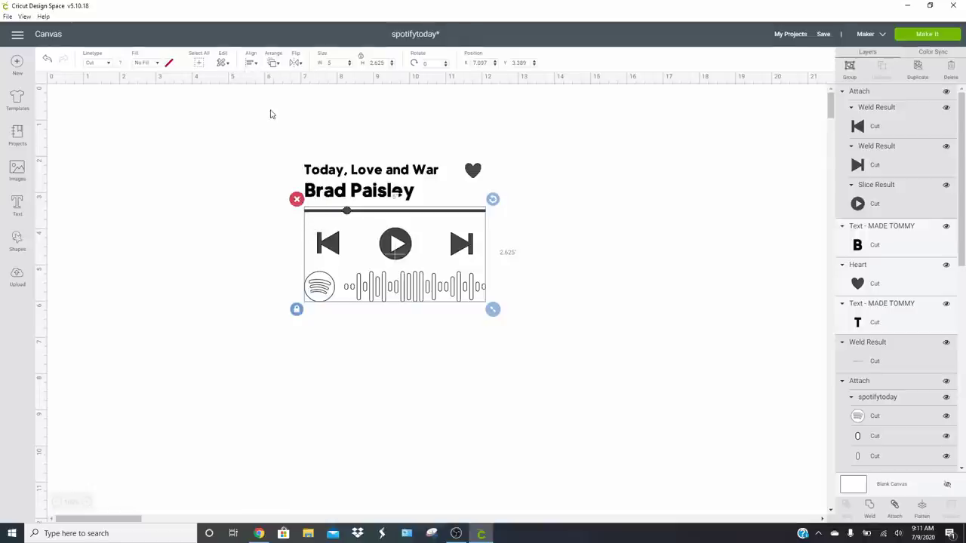
click(606, 345)
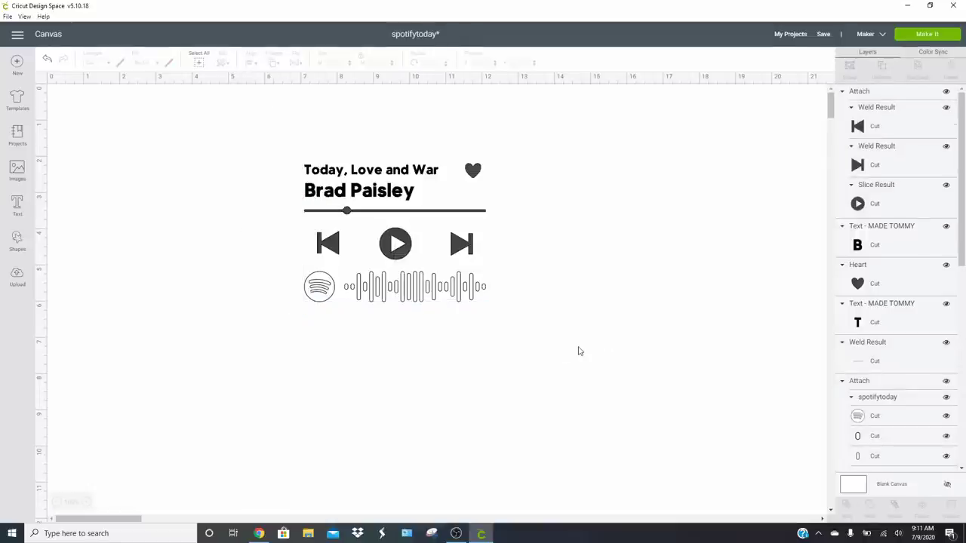
- Attach all elements of the player design together and move it down to about X 7.43, Y 6.40
drag(563, 348, 213, 125)
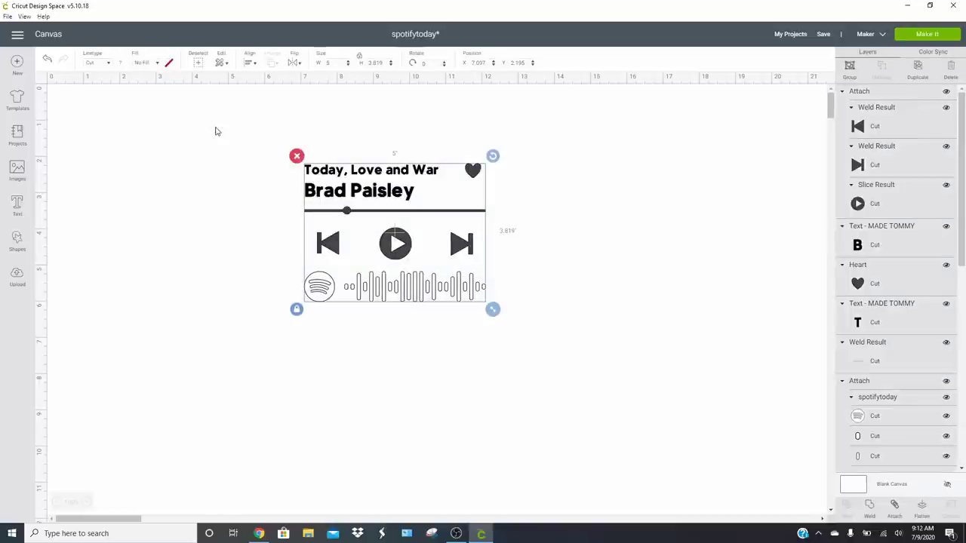
click(895, 507)
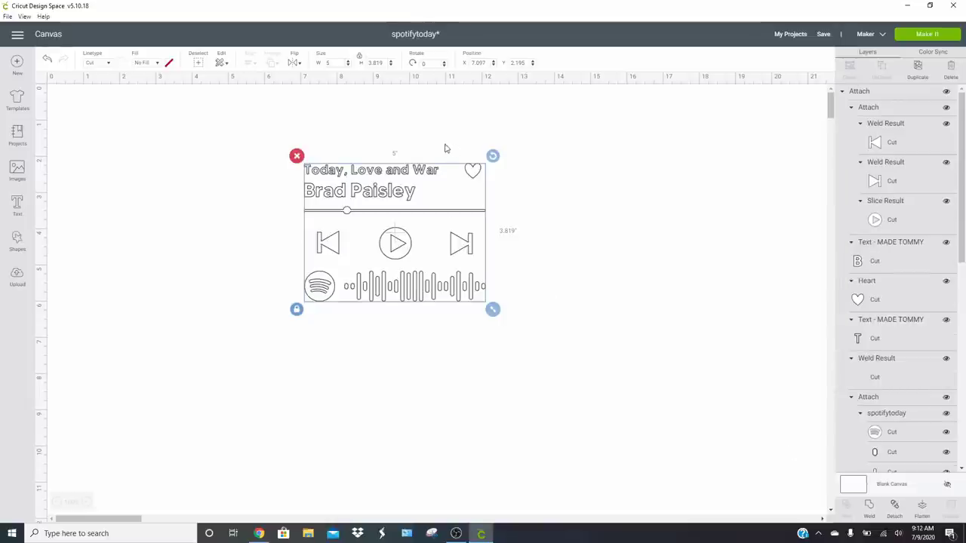
drag(405, 200, 417, 353)
click(428, 251)
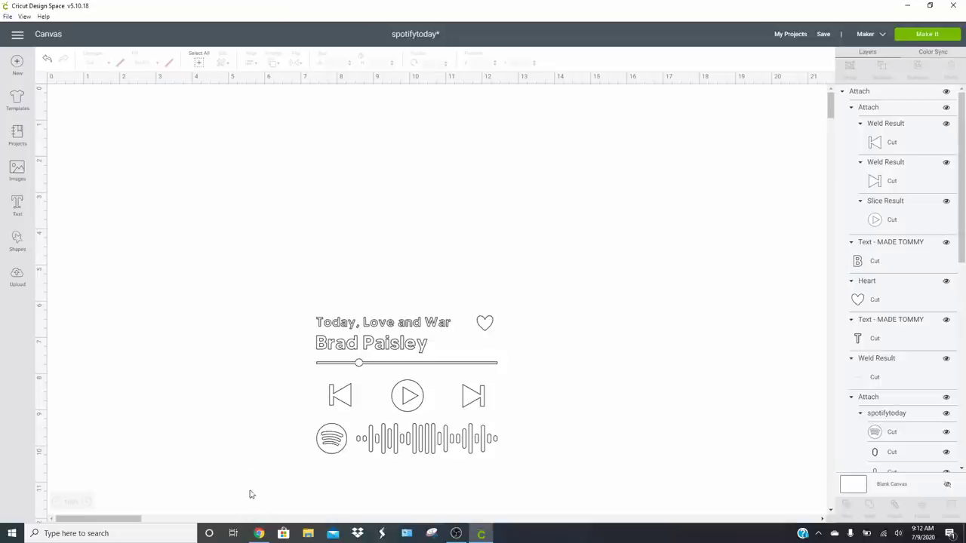
- Switch to Chrome and examine the photo and player layout on the Etsy acrylic song poster
click(259, 534)
click(309, 7)
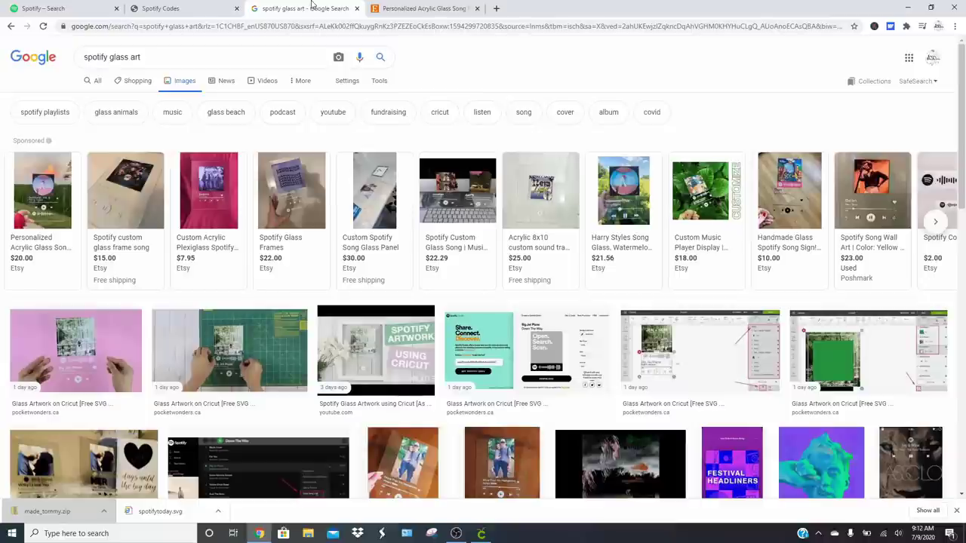
click(398, 7)
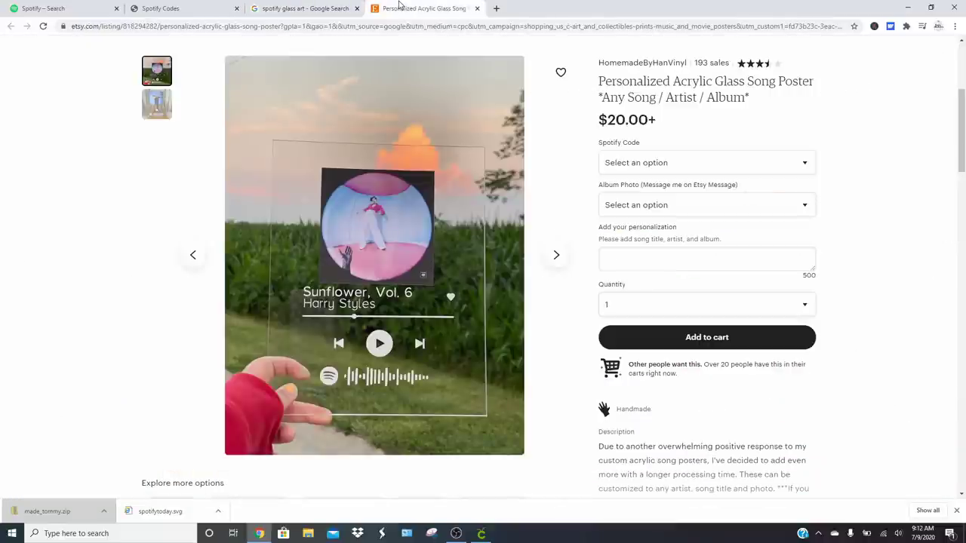
click(310, 8)
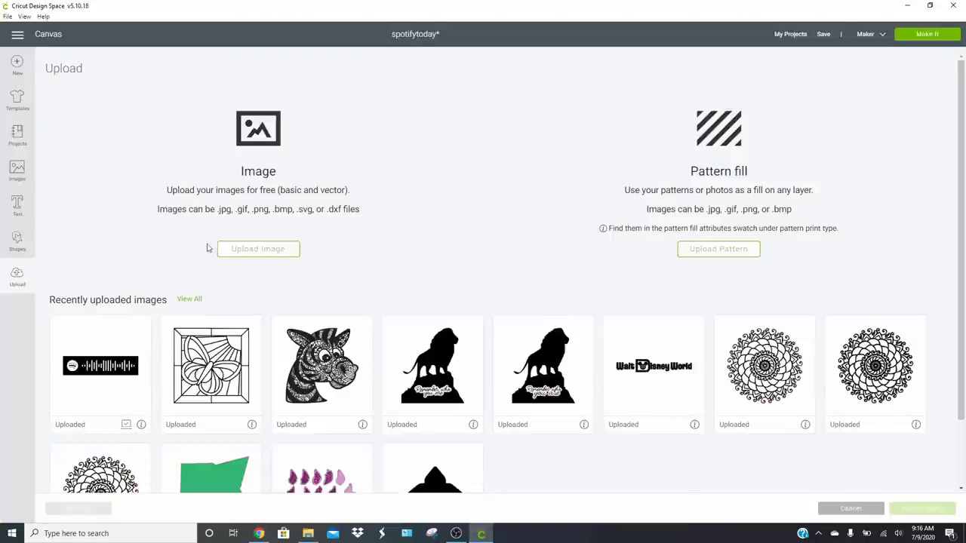
- Choose the wedding photo from the Cricut folder on the desktop for image upload
click(290, 256)
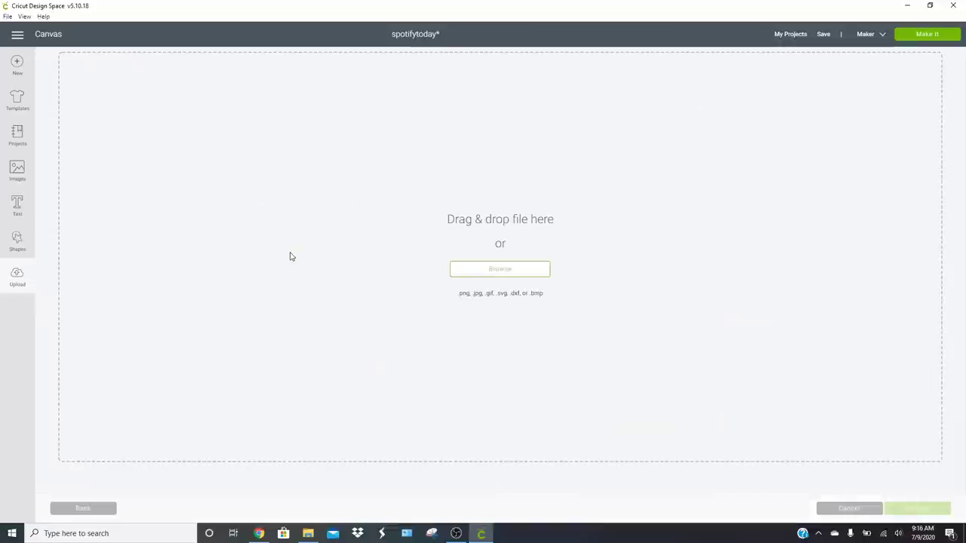
click(524, 268)
scroll(276, 158, down, 10)
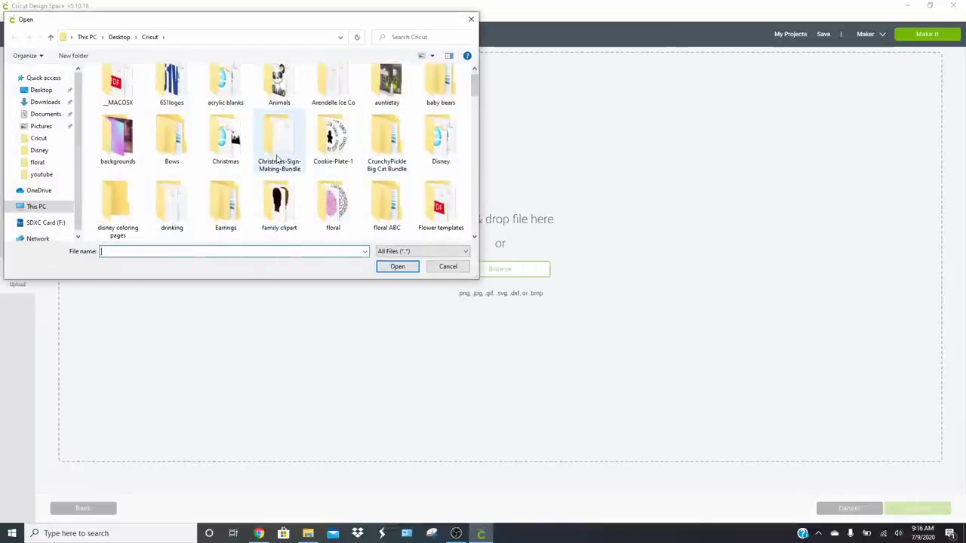
scroll(275, 159, down, 10)
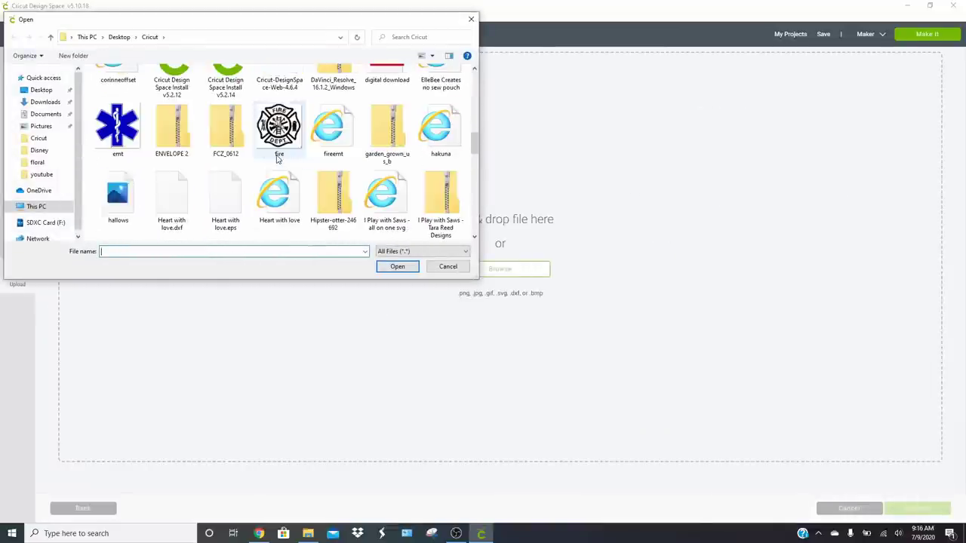
scroll(277, 158, down, 10)
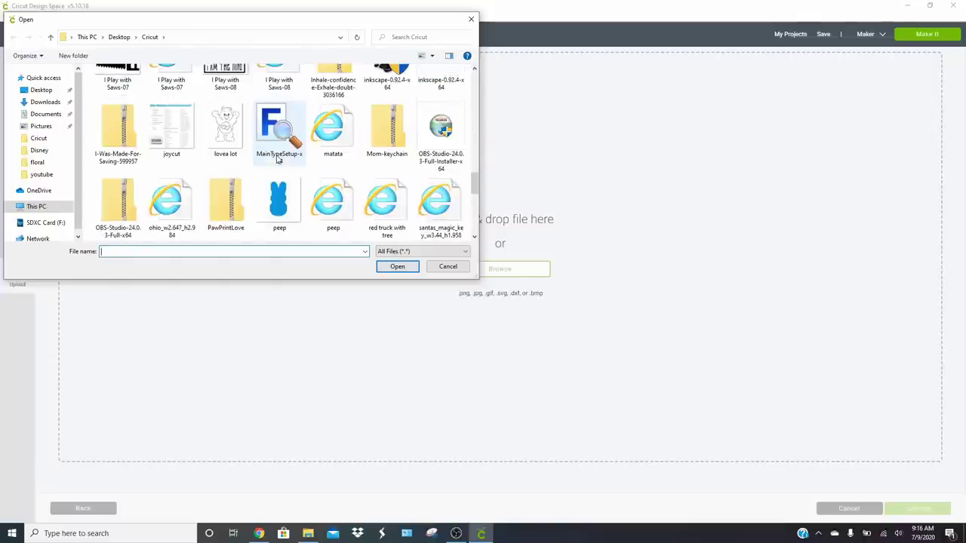
scroll(280, 149, down, 4)
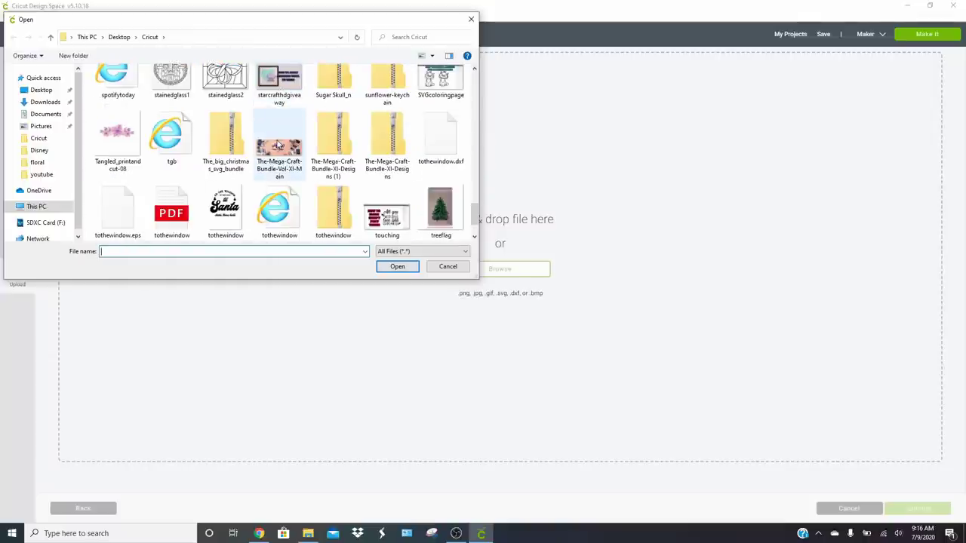
double_click(266, 198)
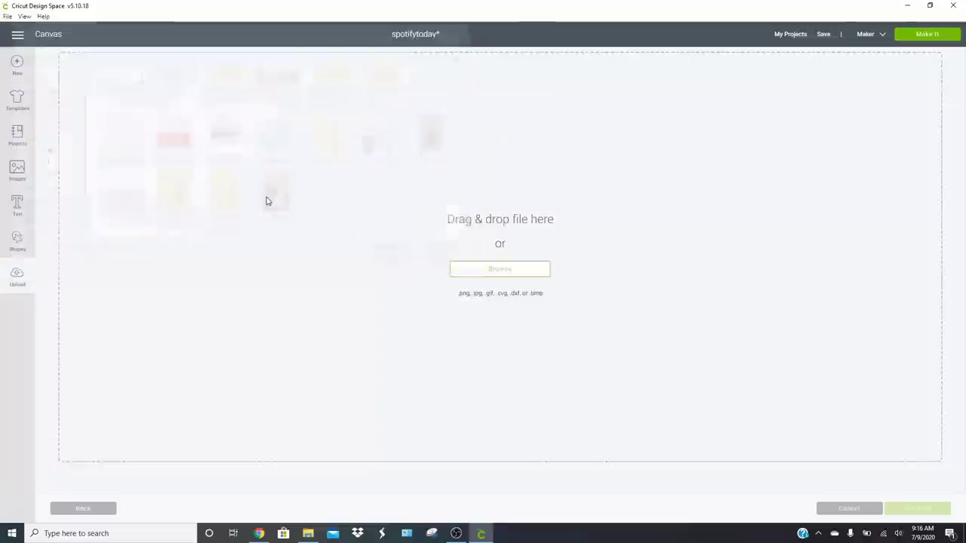
- Upload the photo as a Complex image without erasing anything and save it as a Print Then Cut image named "wedding"
click(608, 264)
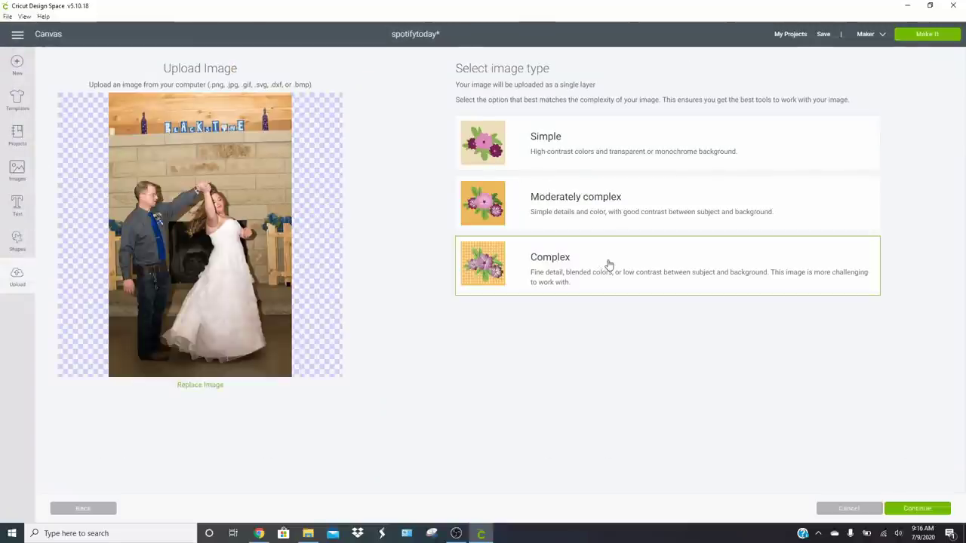
click(942, 511)
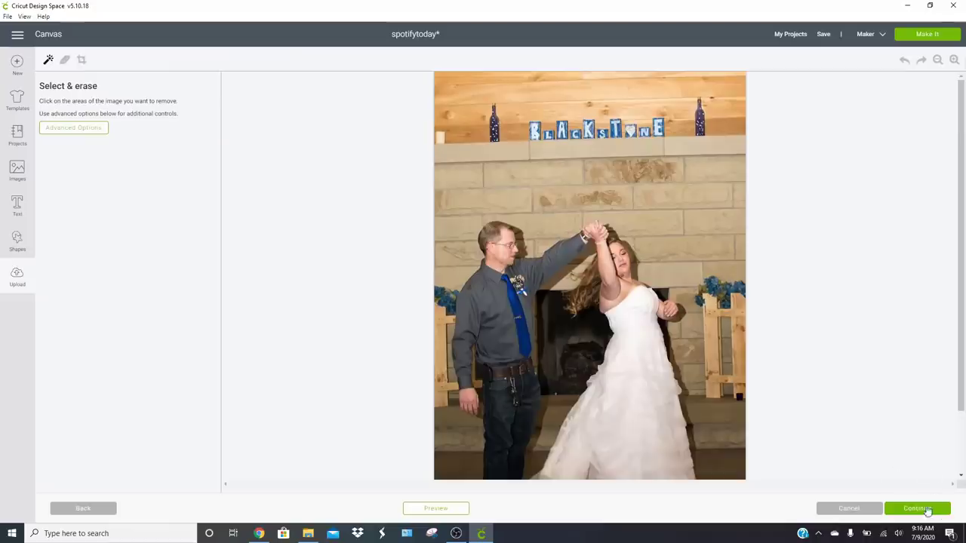
click(924, 511)
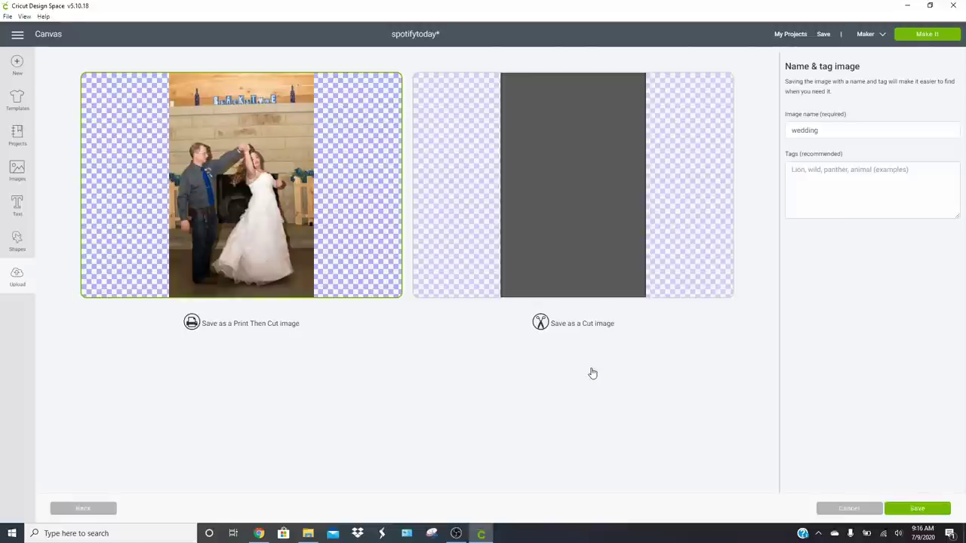
click(902, 511)
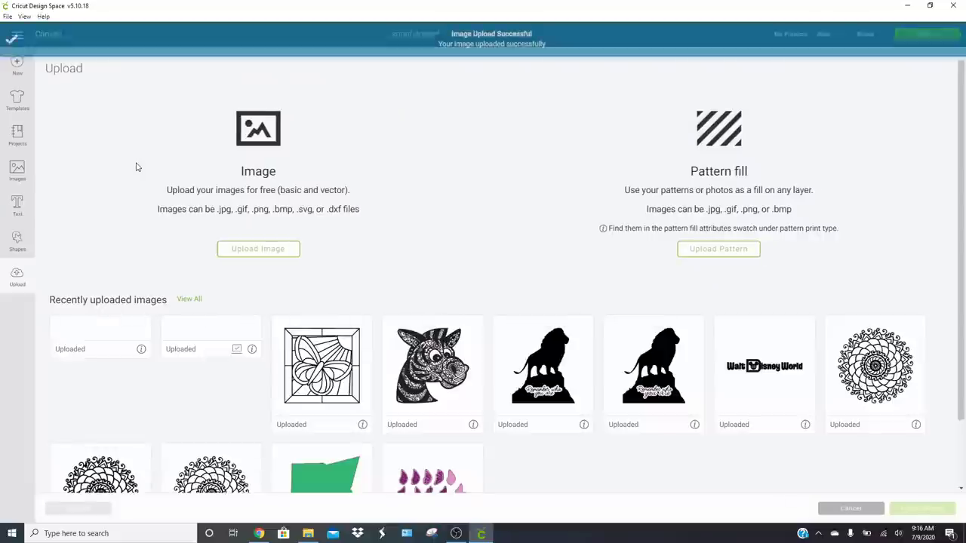
- Insert the uploaded wedding photo on the canvas and move it right of the player design, to about X 14.06, Y 1.90
click(85, 377)
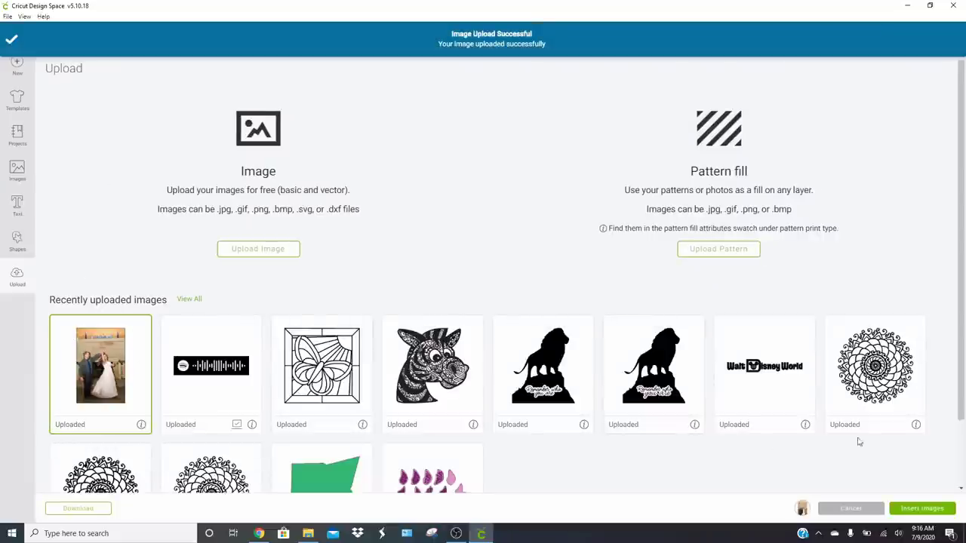
click(913, 508)
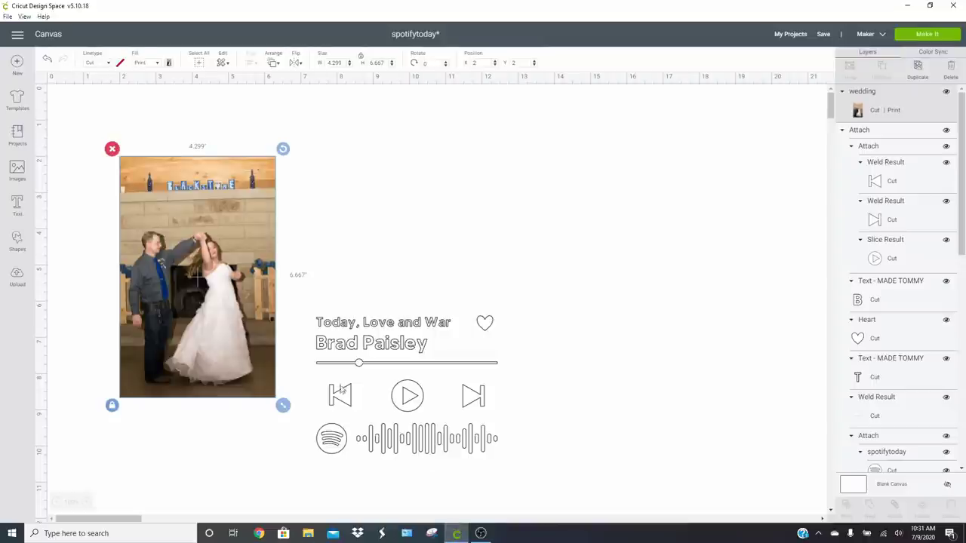
drag(220, 270, 647, 278)
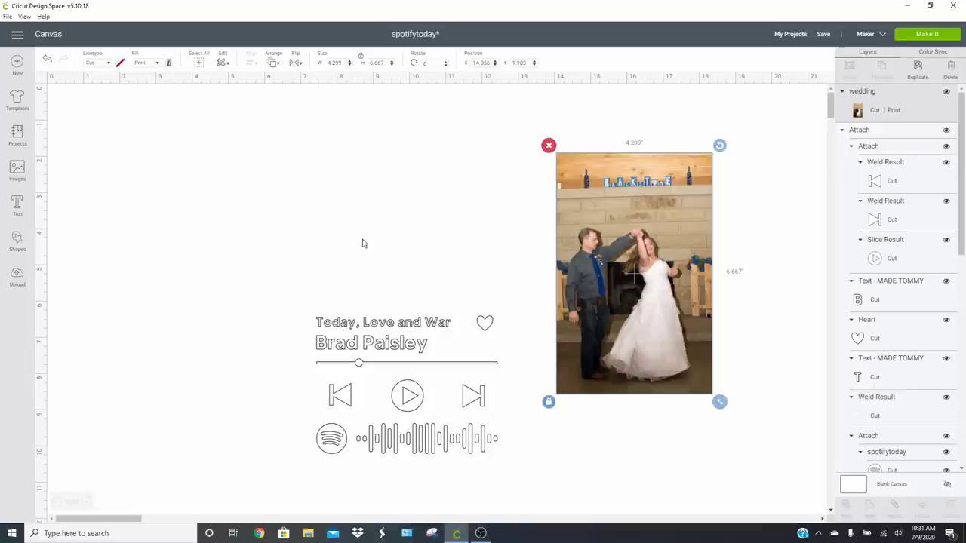
- Add a square shape, set its width and height to 4.5 in, and place it above the player design
click(381, 331)
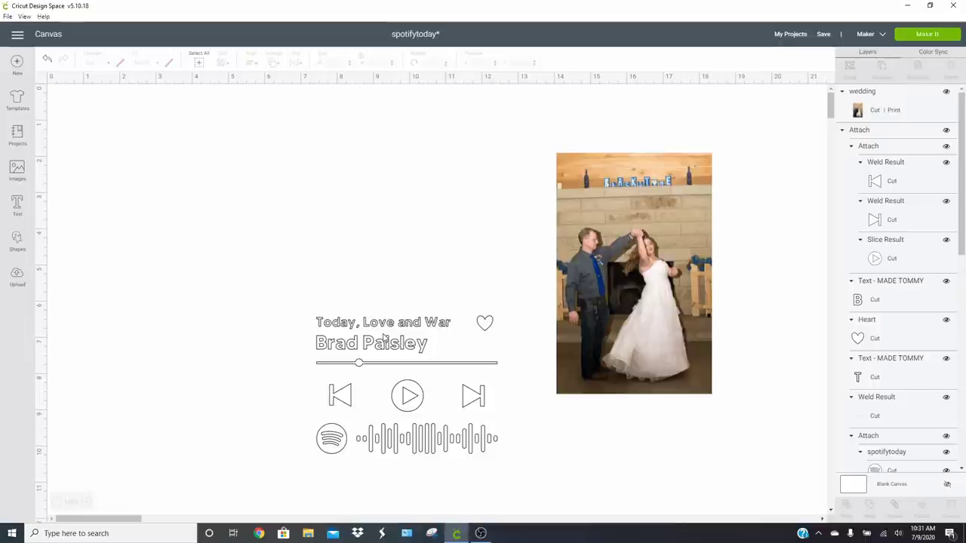
drag(288, 259, 526, 526)
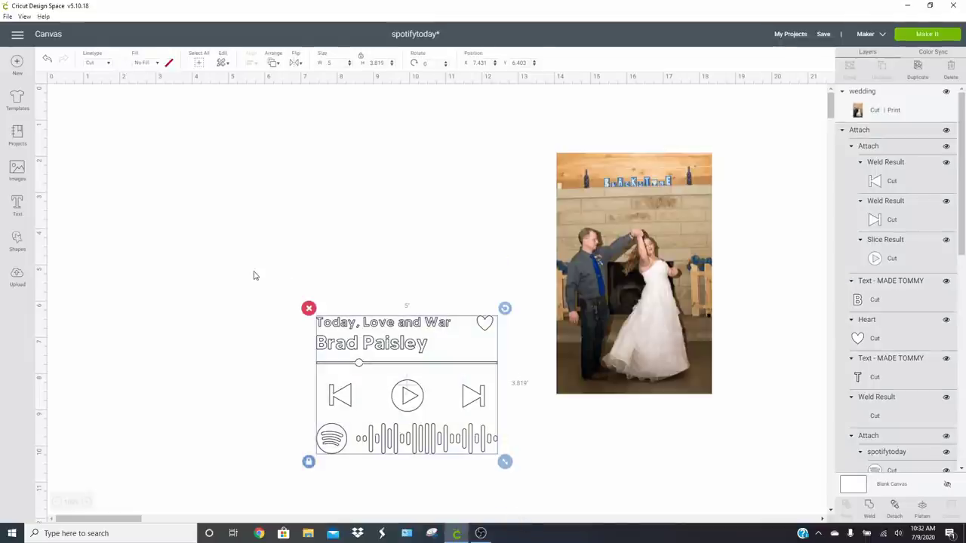
click(18, 239)
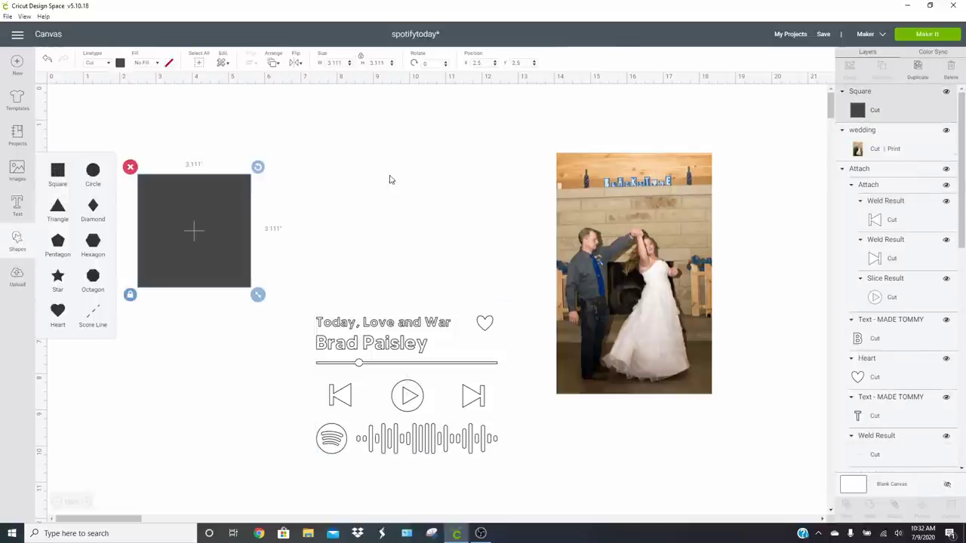
drag(190, 240, 359, 205)
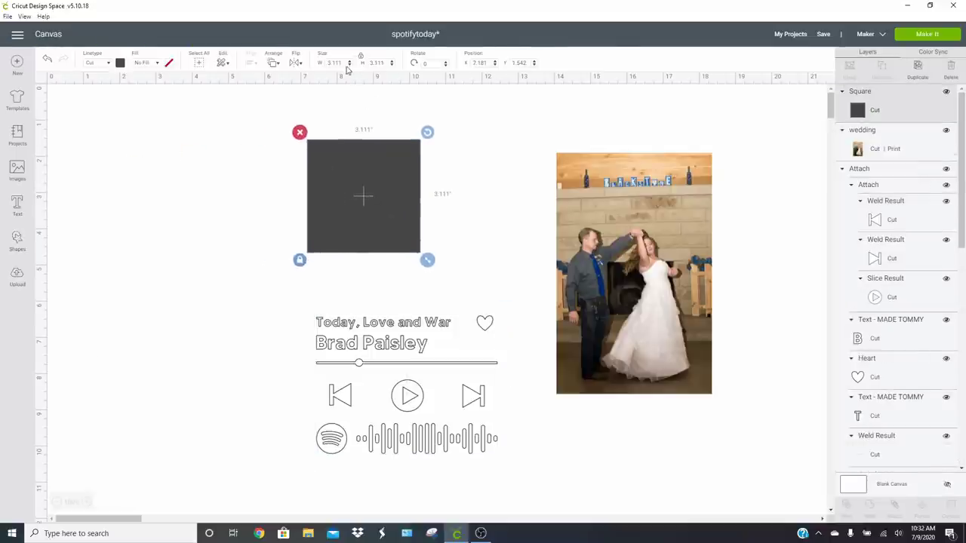
click(321, 65)
text(4.5)
key(Return)
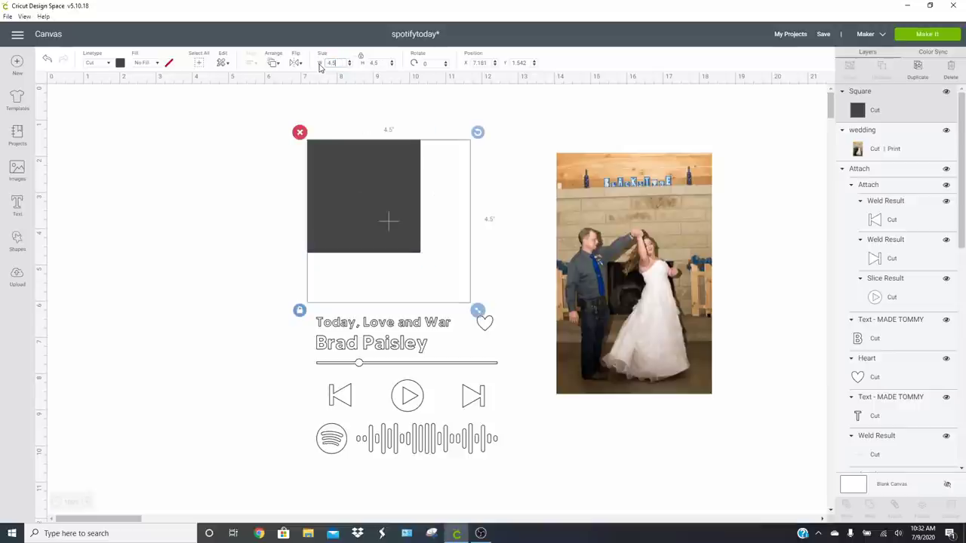
drag(353, 189, 398, 161)
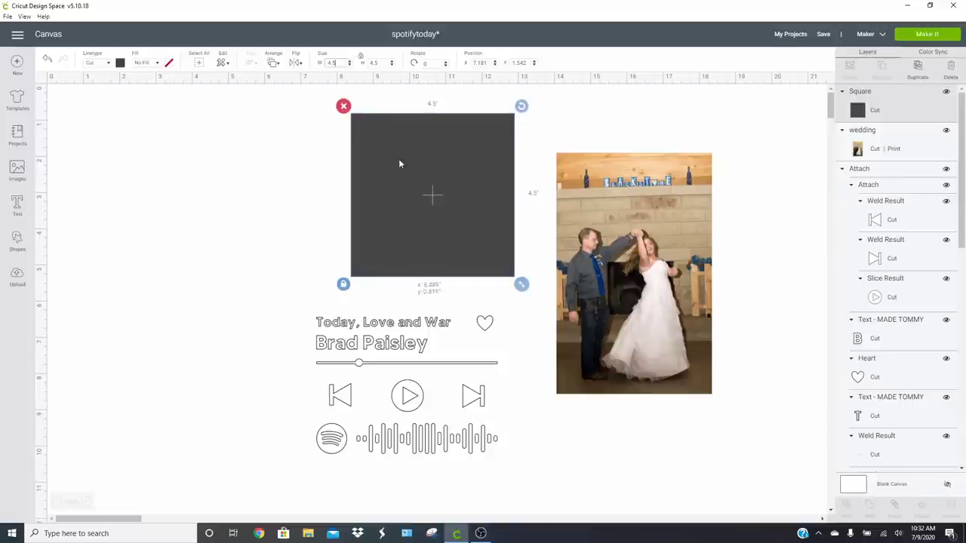
- Enlarge the wedding photo to about 5.74 × 8.90 in and slice it with the square placed over the couple
click(672, 324)
drag(722, 405, 792, 487)
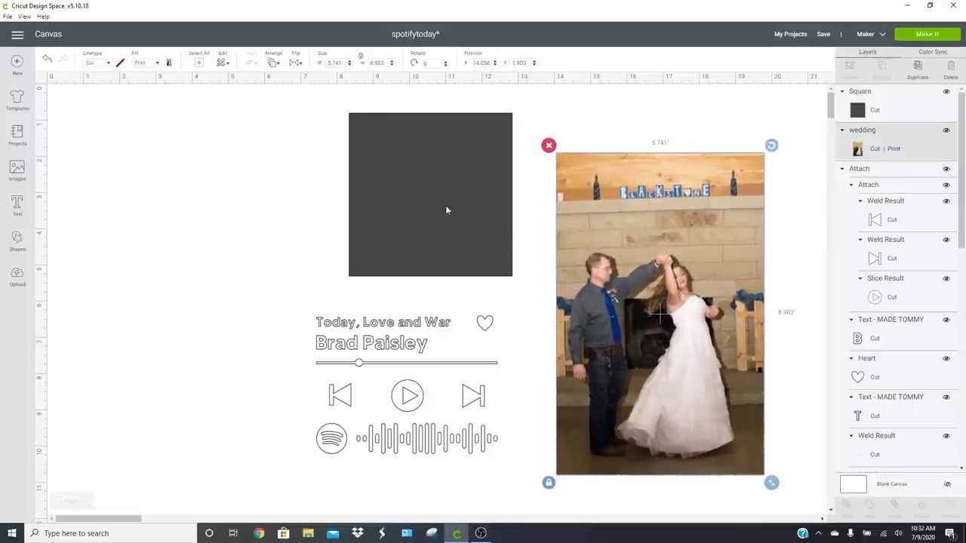
drag(446, 210, 670, 325)
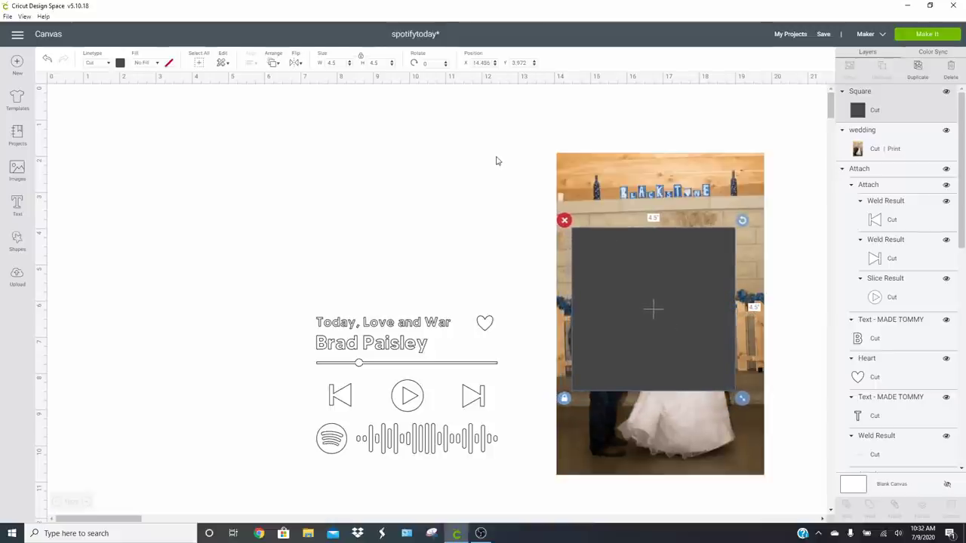
drag(507, 133, 701, 287)
click(846, 510)
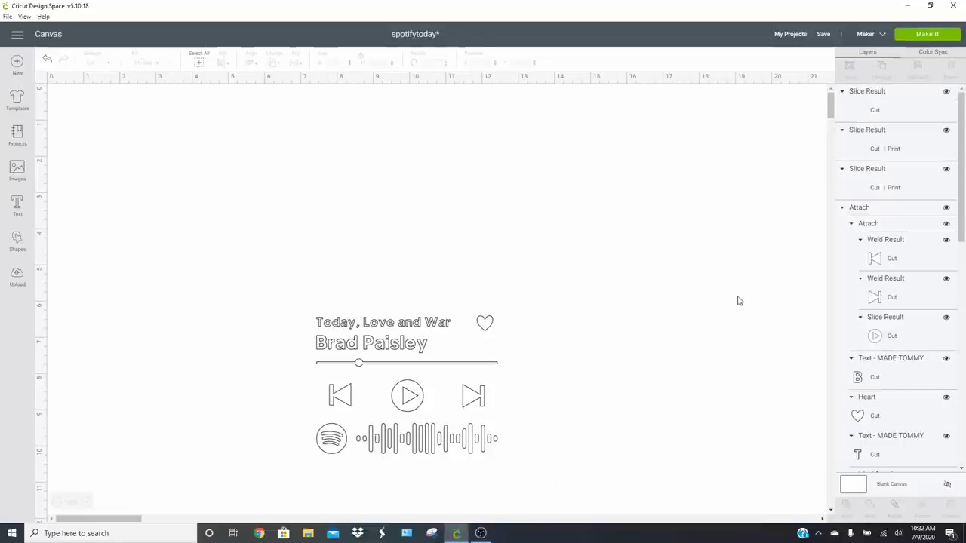
- Move the sliced square photo of the couple above the player design and delete the leftover square and outer photo frame
drag(699, 338, 699, 466)
click(667, 273)
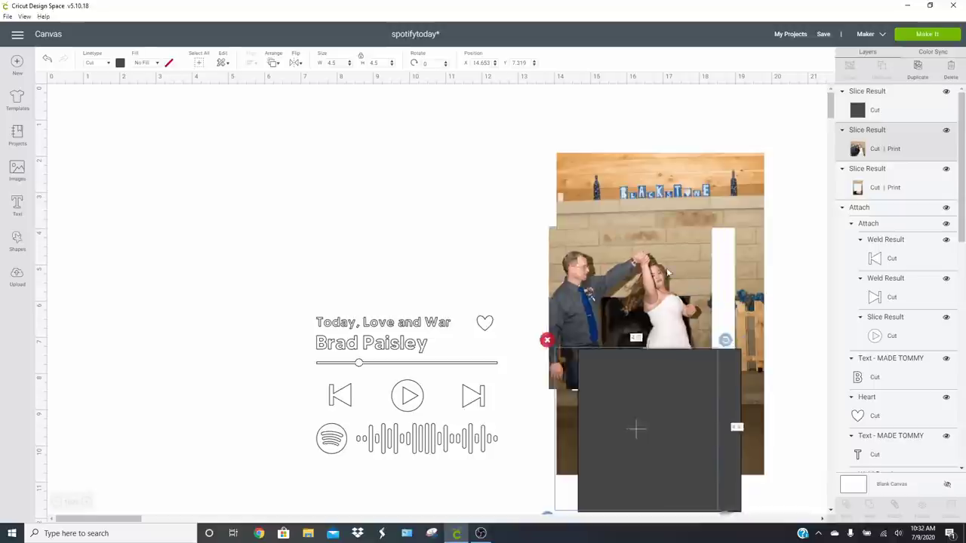
drag(667, 273, 450, 174)
click(697, 369)
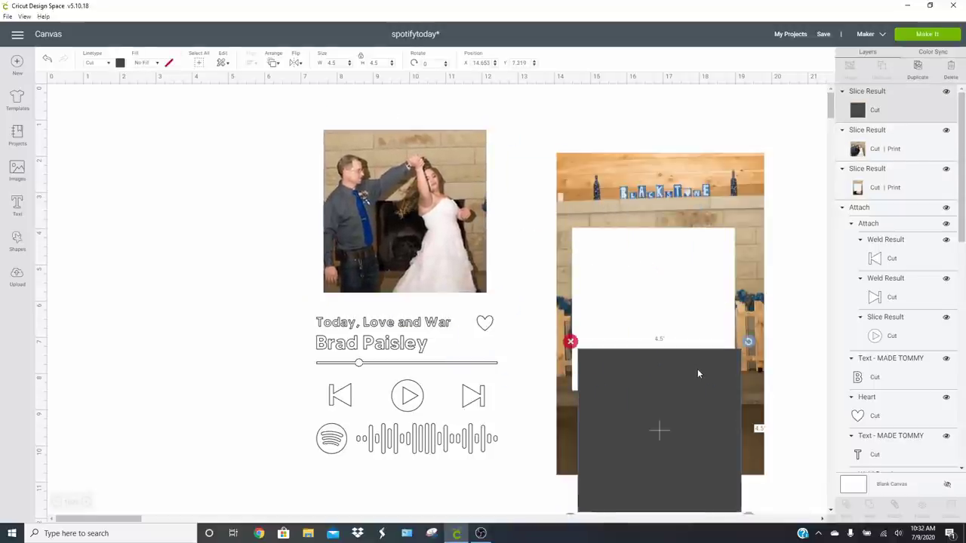
key(Delete)
key(Delete)
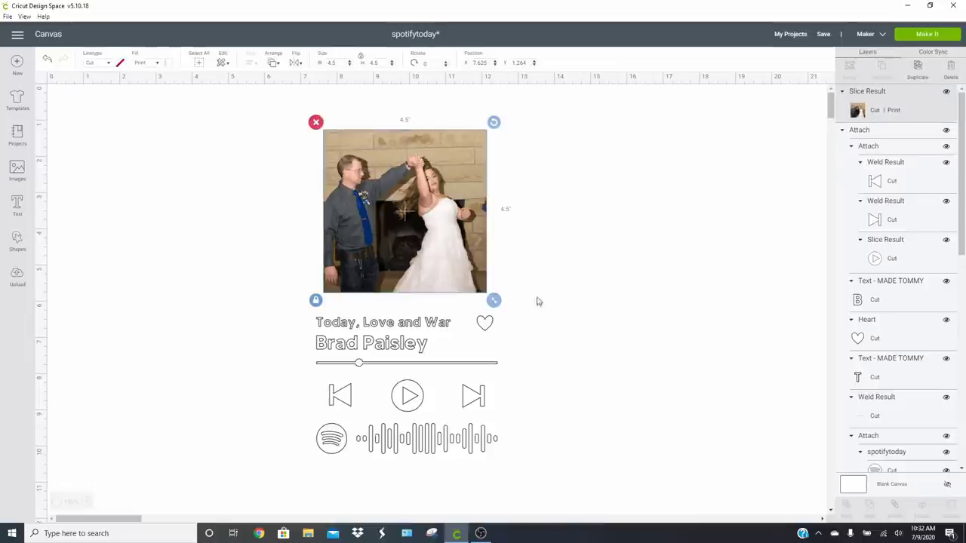
- Shrink the cropped photo to about 3.97 in square and position it just above the song title
drag(498, 309, 478, 291)
drag(414, 218, 417, 241)
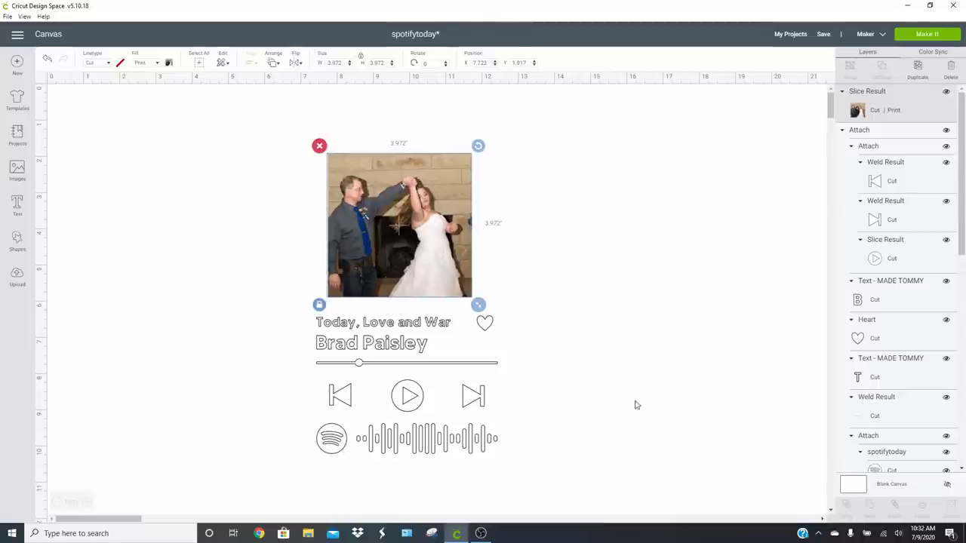
click(648, 412)
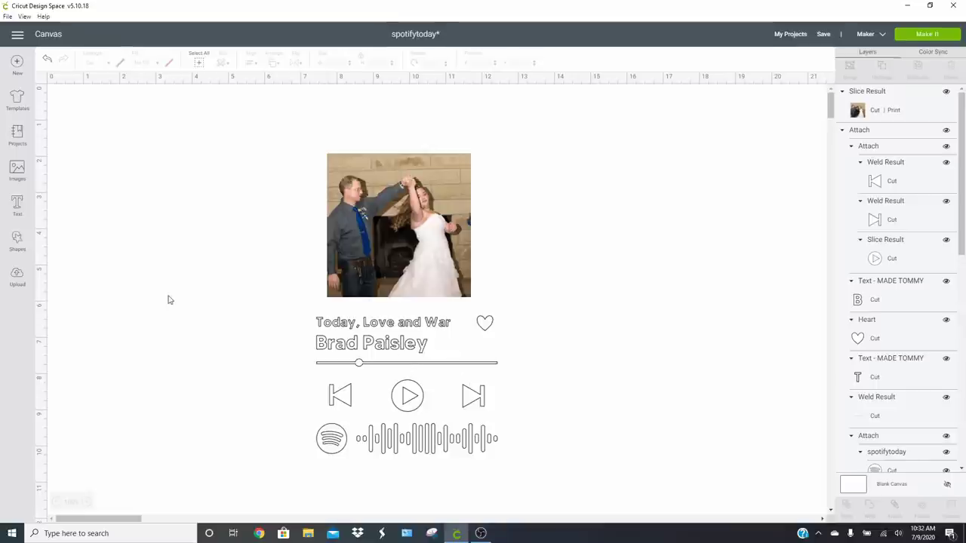
drag(341, 255, 374, 249)
click(317, 267)
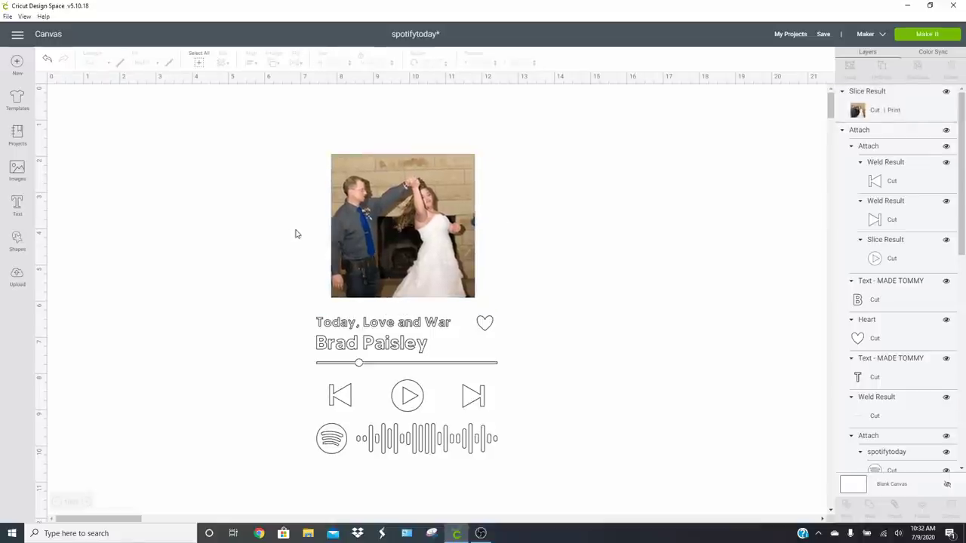
- Center the cropped photo and the player design horizontally with each other
drag(295, 226, 400, 340)
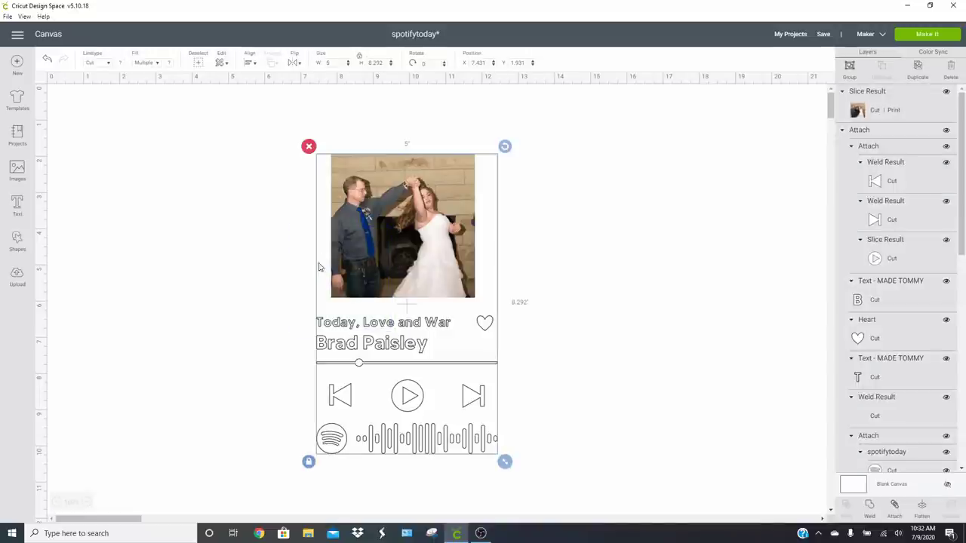
click(250, 62)
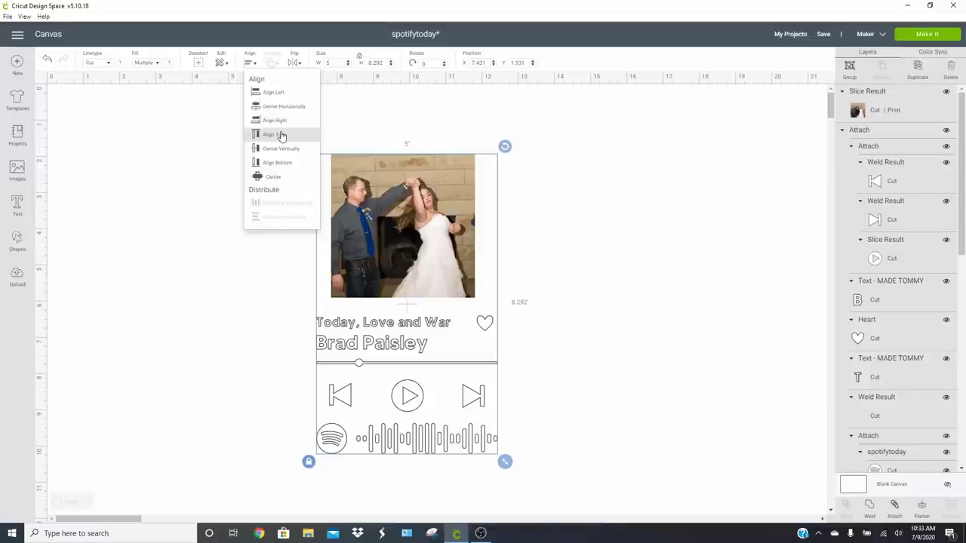
click(283, 109)
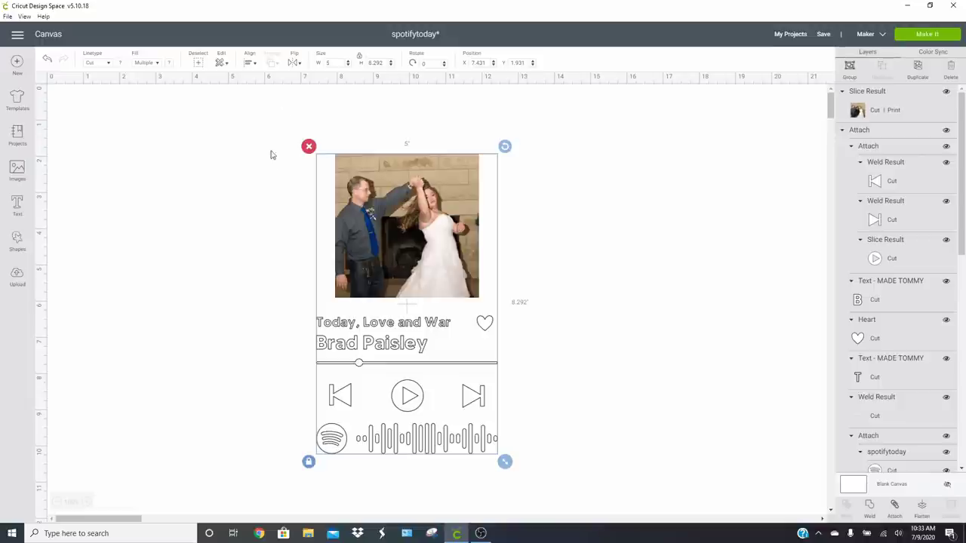
click(202, 228)
- Add another square shape, unlock its proportions, and size it to 8 in wide by 10 in high
click(17, 240)
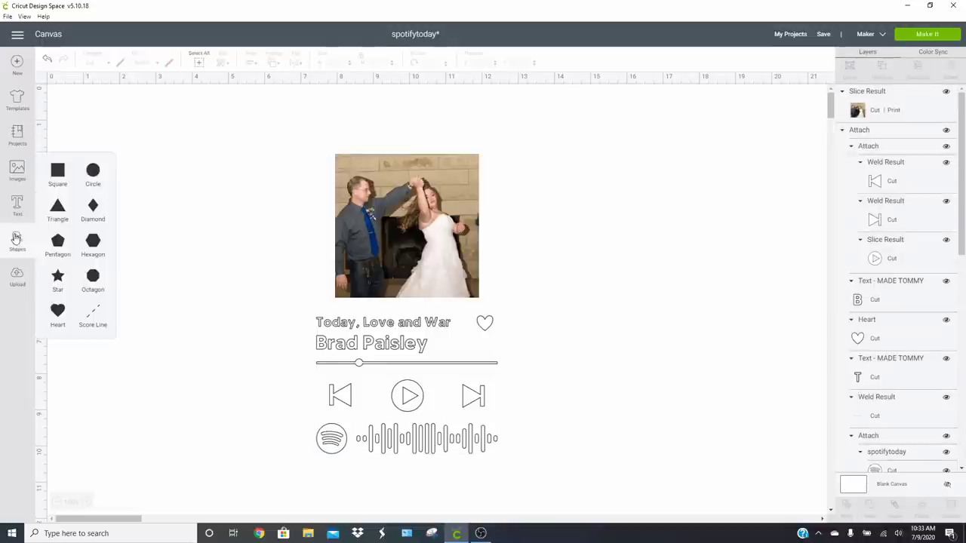
click(59, 178)
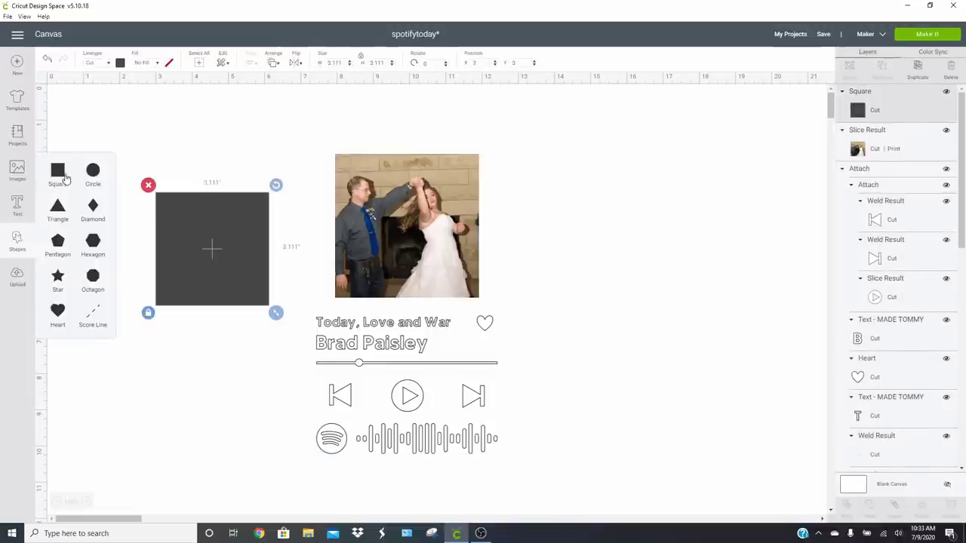
click(214, 238)
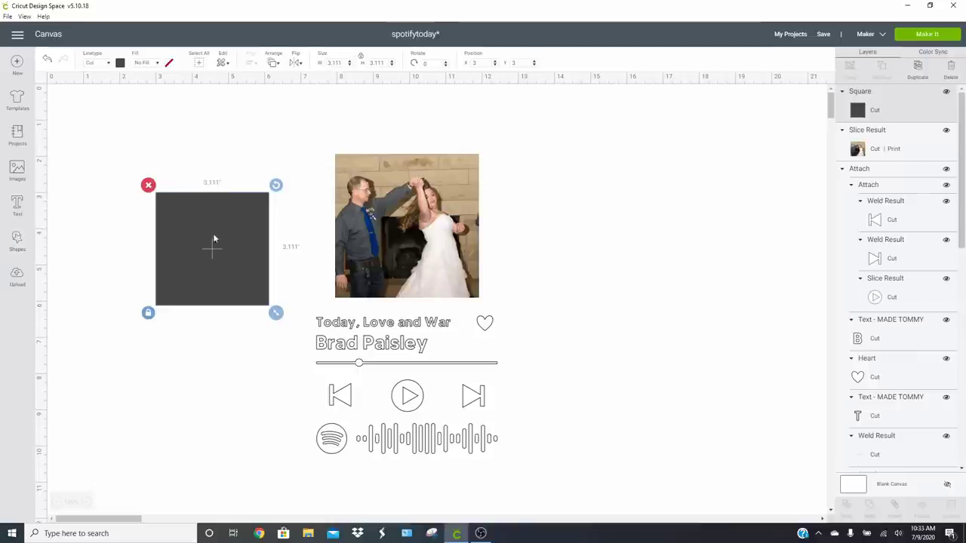
click(148, 313)
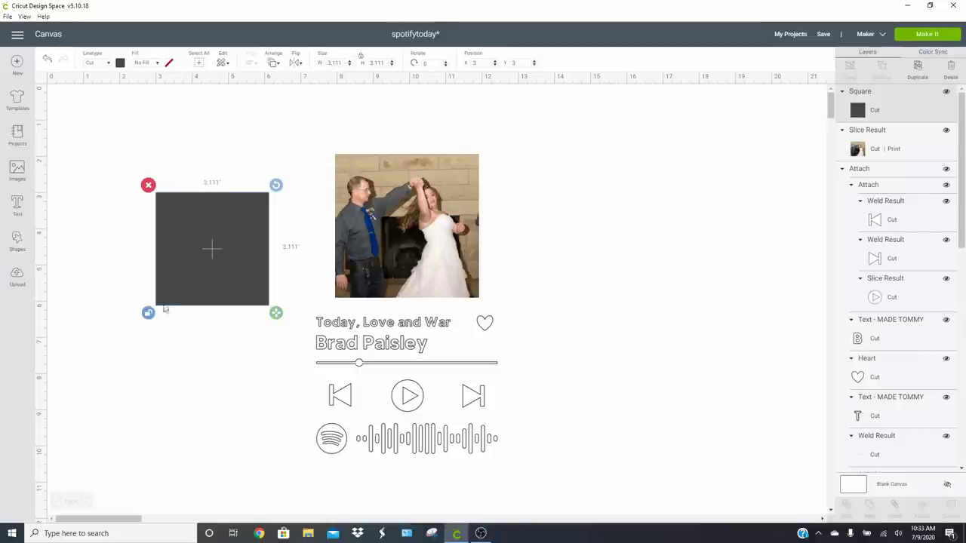
double_click(339, 62)
text(8)
key(Return)
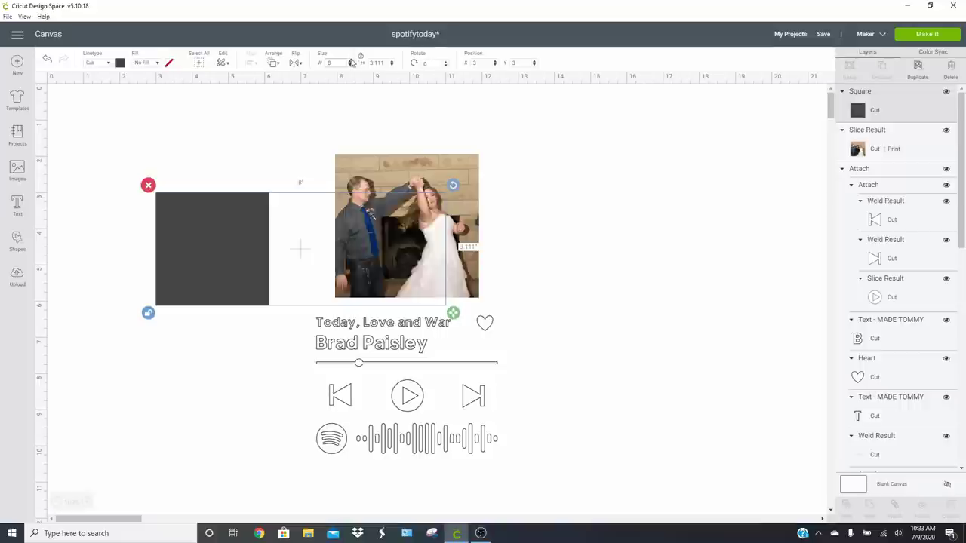
double_click(377, 62)
text(1)
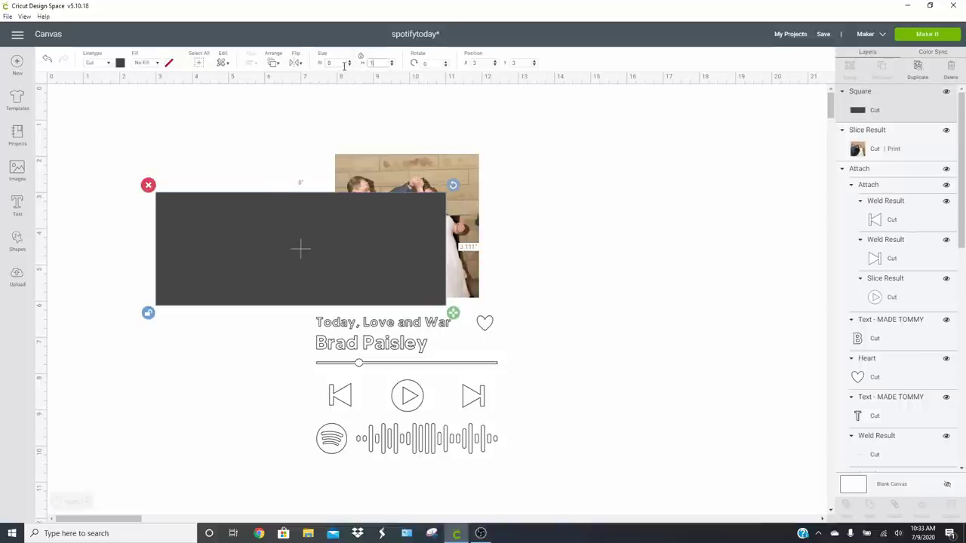
text(0)
key(Return)
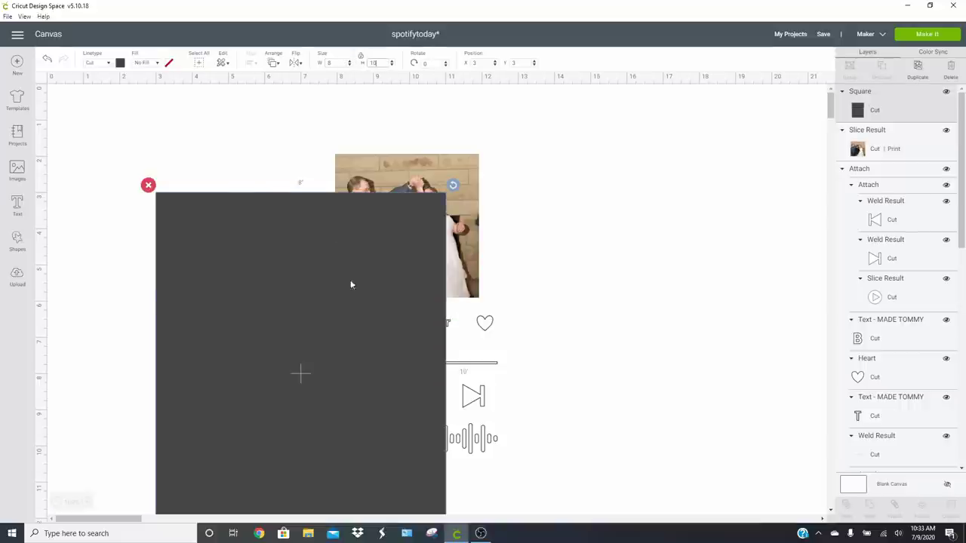
- Place the 8 × 10 in rectangle over the photo and player design and send it to the back as a background
drag(350, 280, 452, 222)
right_click(455, 215)
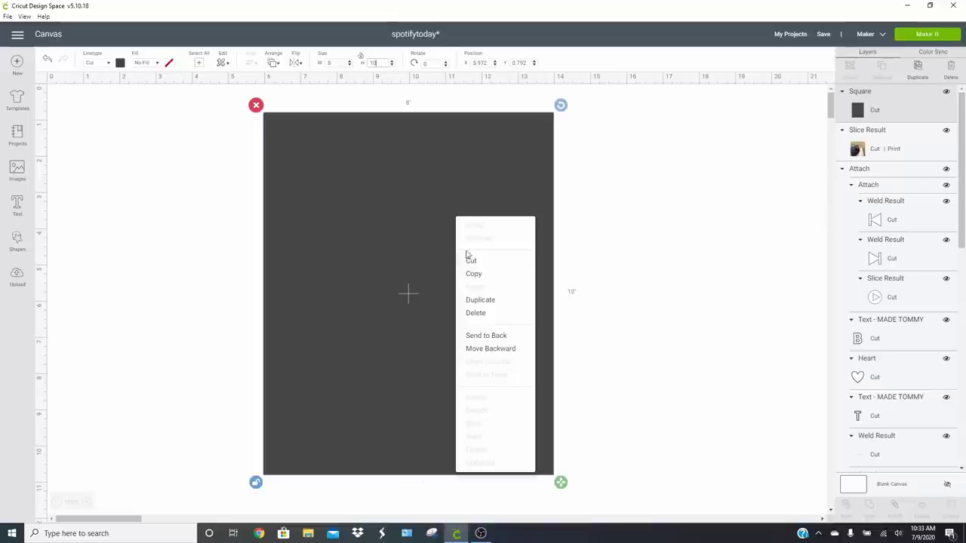
click(482, 336)
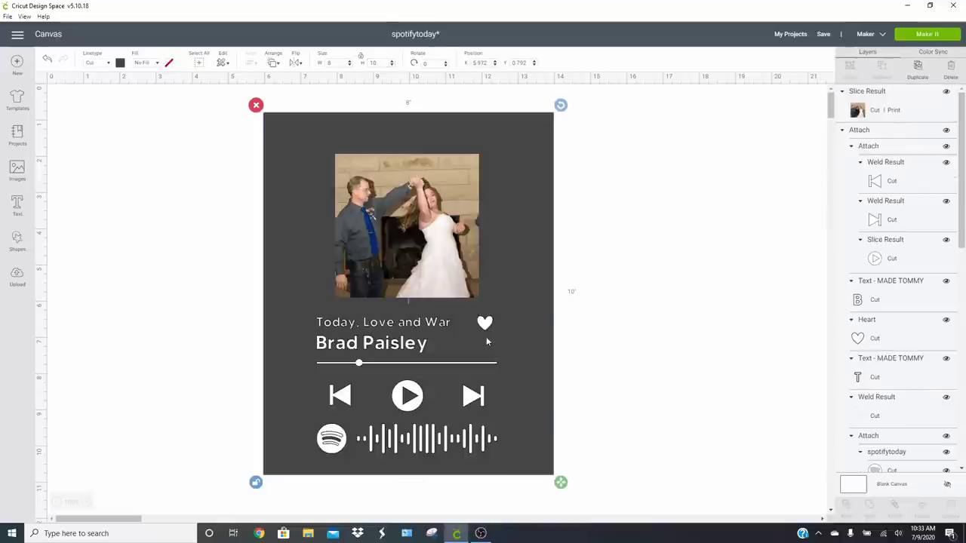
- Move the photo and player design together up to about X 7.61, Y 1.44, and nudge the photo slightly left
click(434, 220)
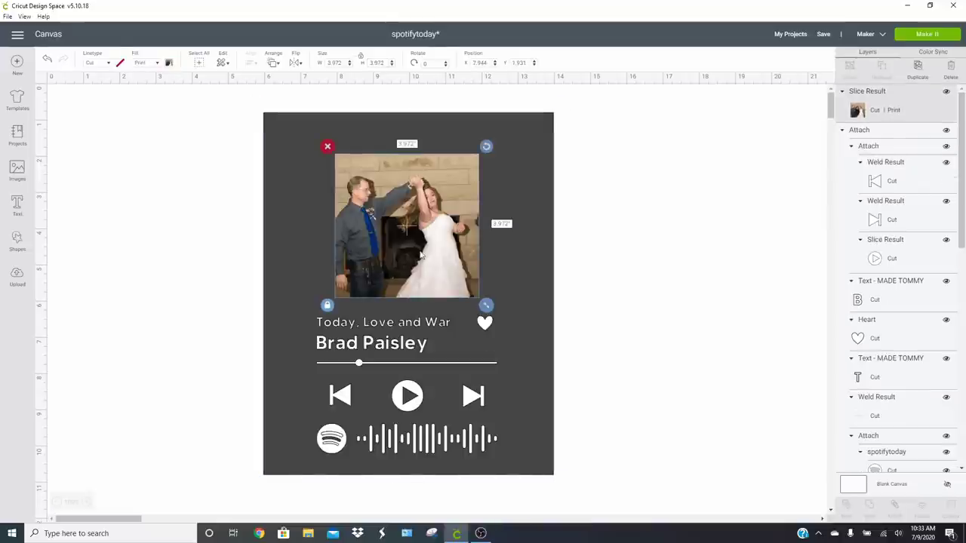
shift+click(411, 351)
drag(412, 350, 418, 336)
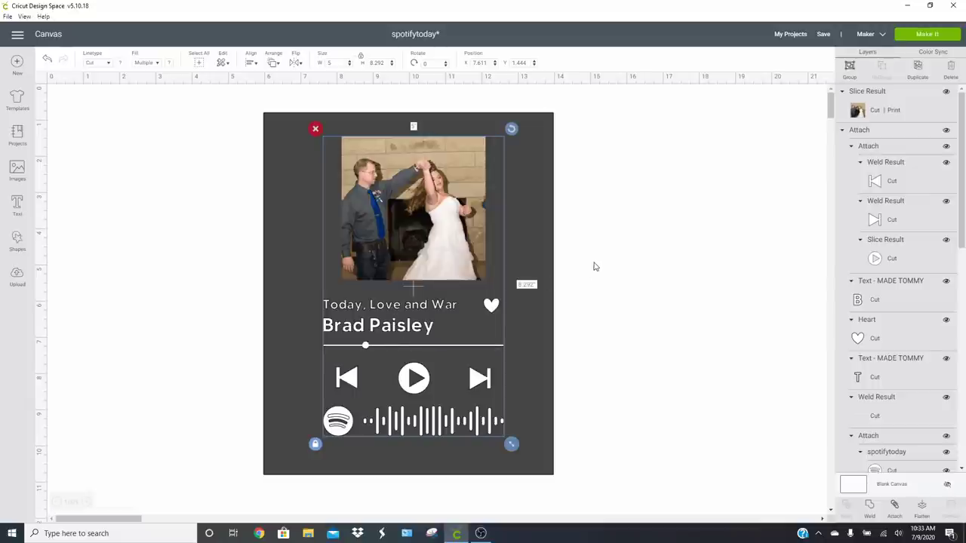
click(443, 378)
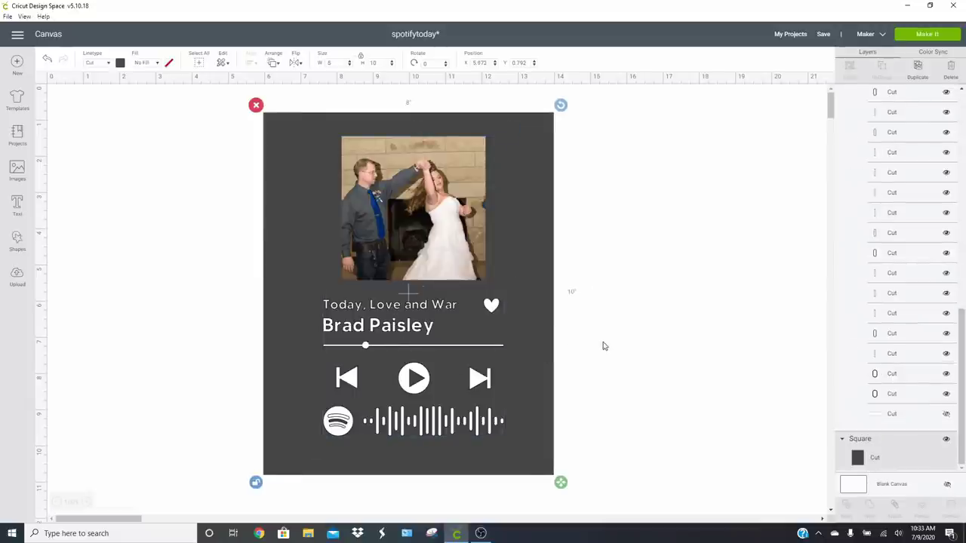
click(432, 237)
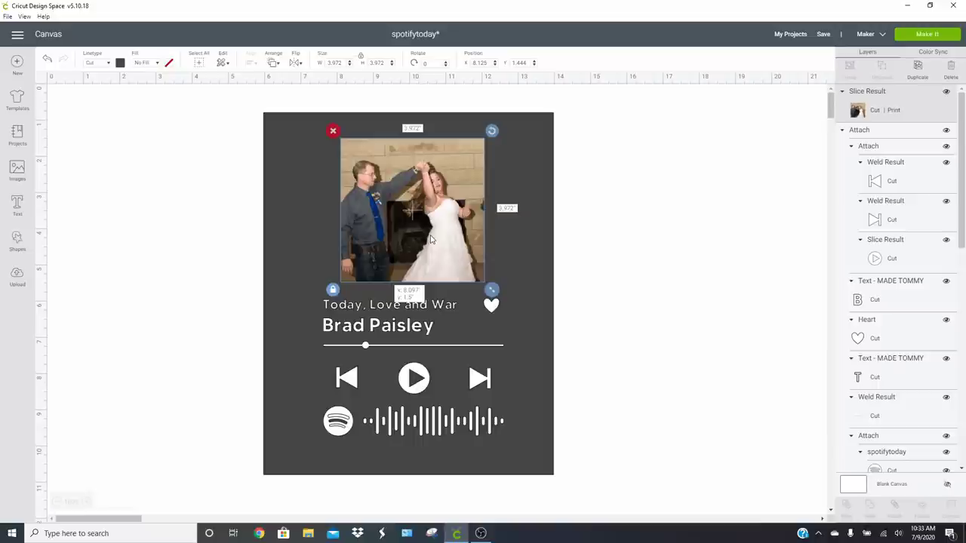
click(583, 378)
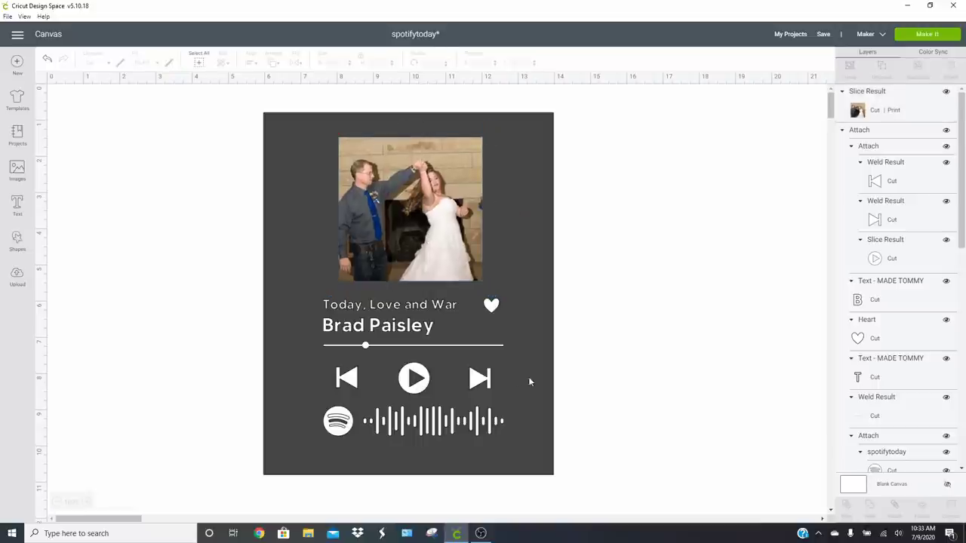
- Delete the 8 × 10 in background rectangle and send the design to mat preparation for cutting
click(519, 277)
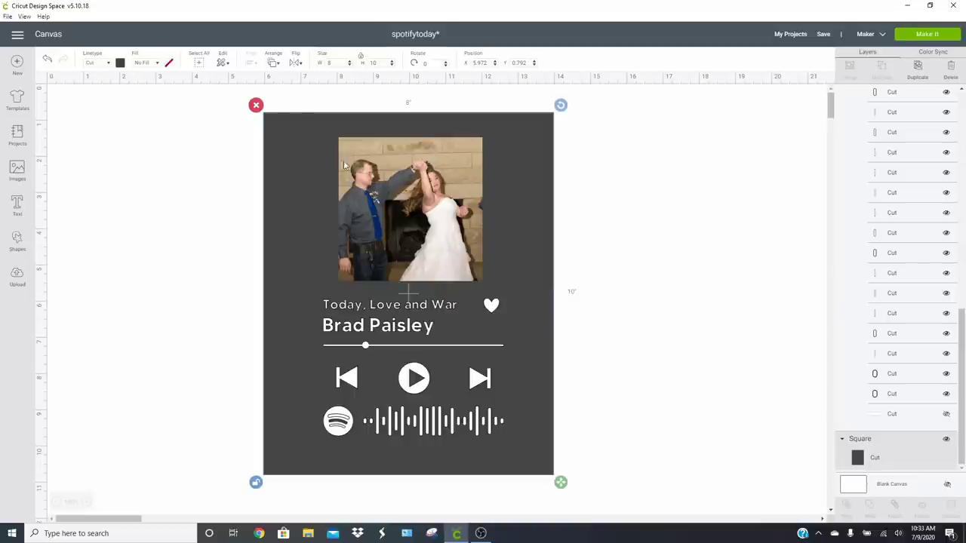
click(256, 106)
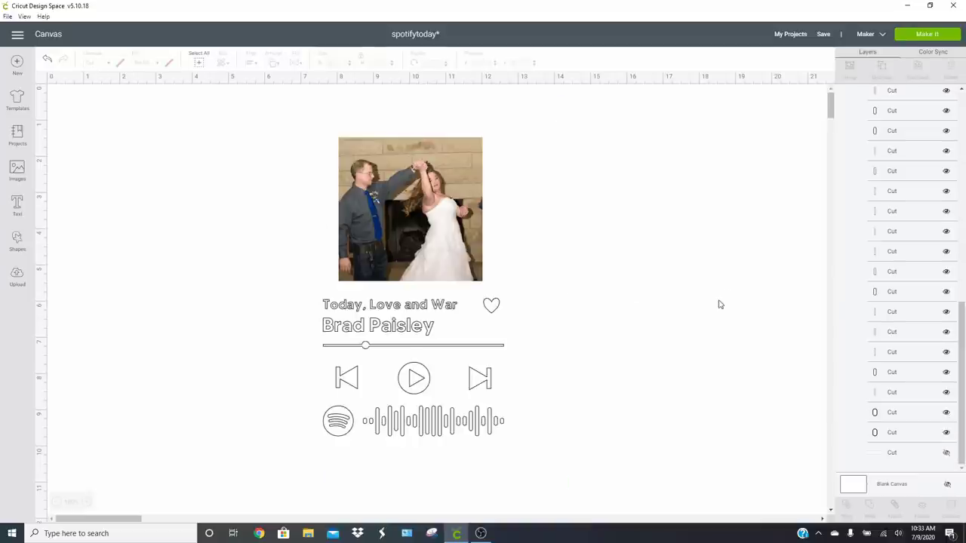
click(930, 34)
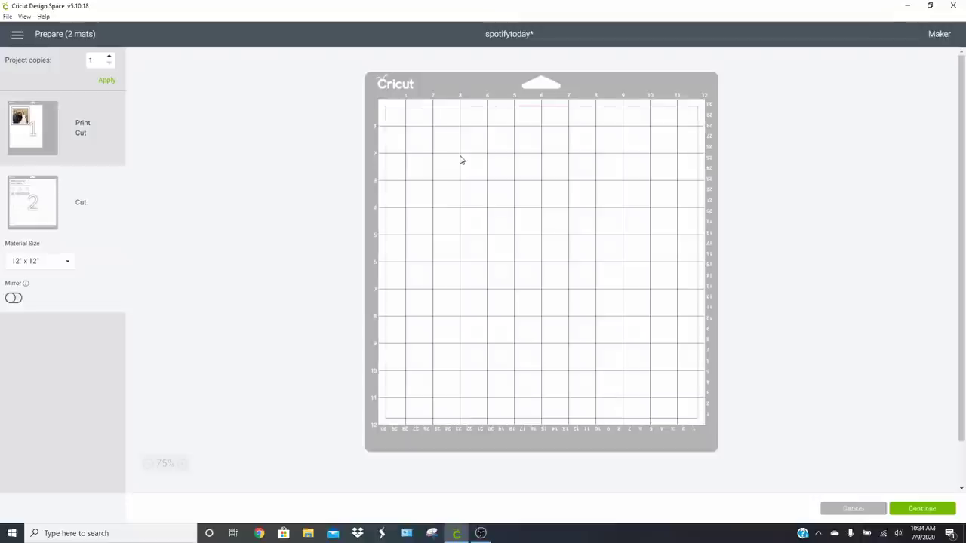
- Check the print-and-cut photo mat and the player cut mat, and continue to the Make stage
click(51, 133)
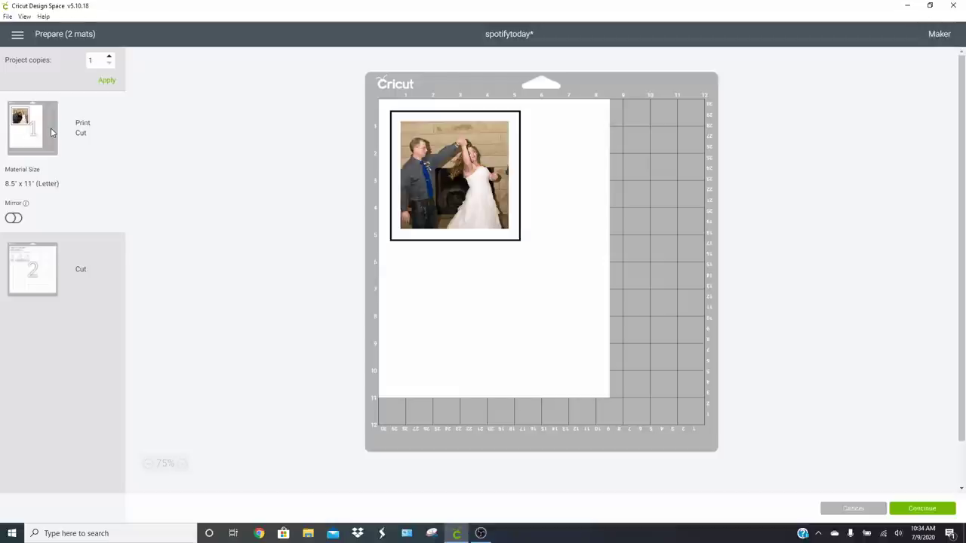
click(25, 246)
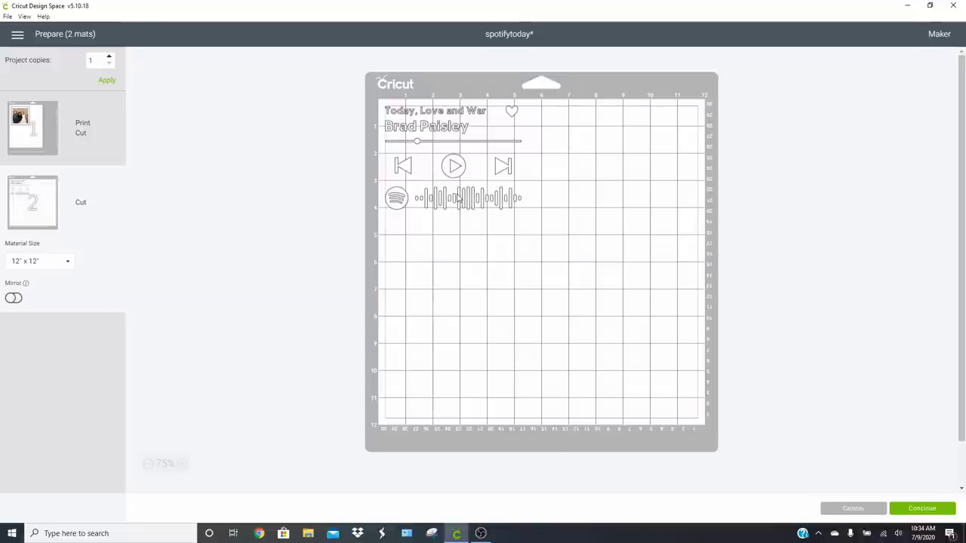
click(84, 122)
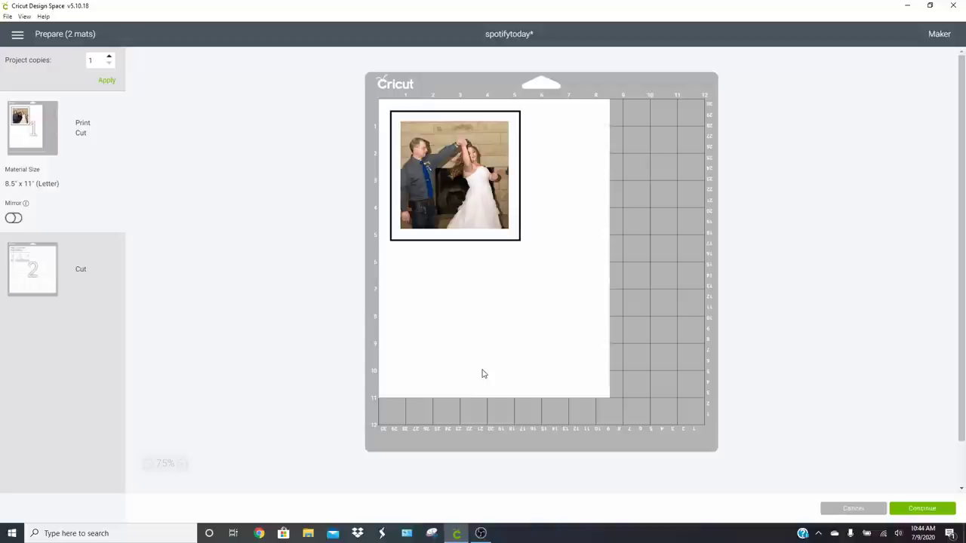
click(928, 509)
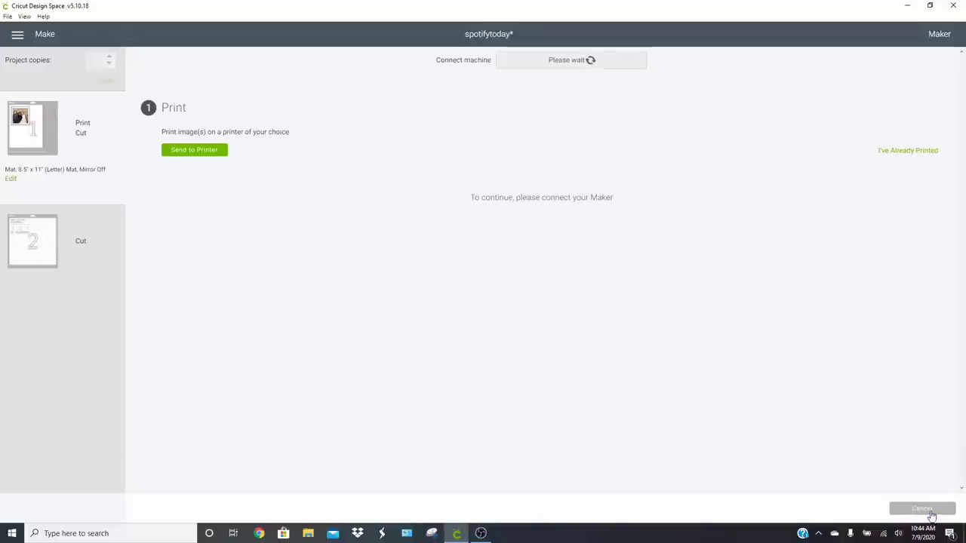
- Set up printing of the photo mat with Use System Dialog enabled, and bring up the system print dialog
click(213, 151)
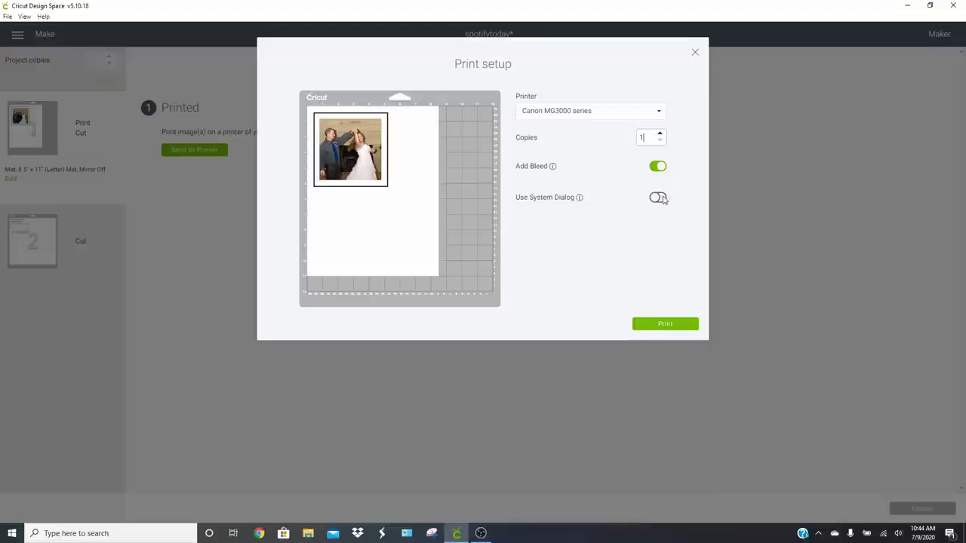
click(659, 199)
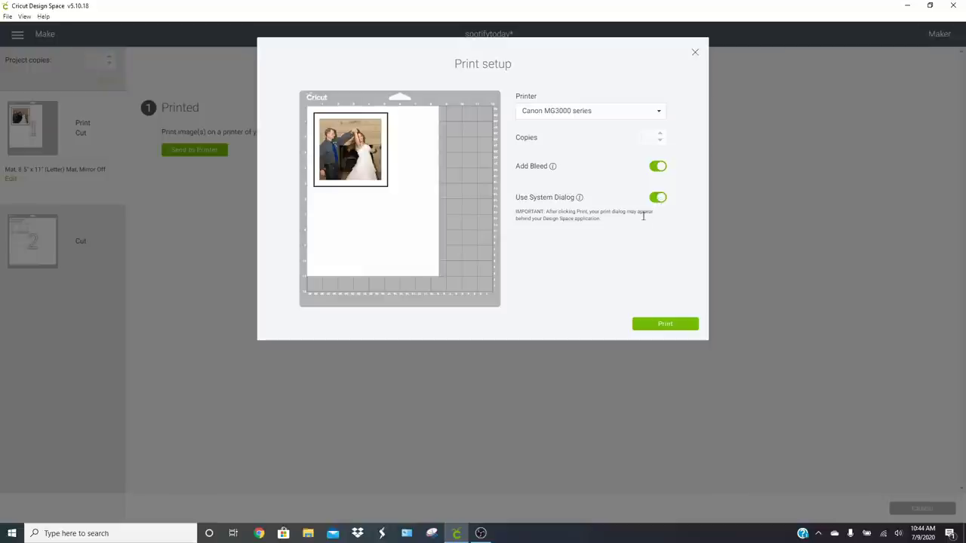
click(662, 318)
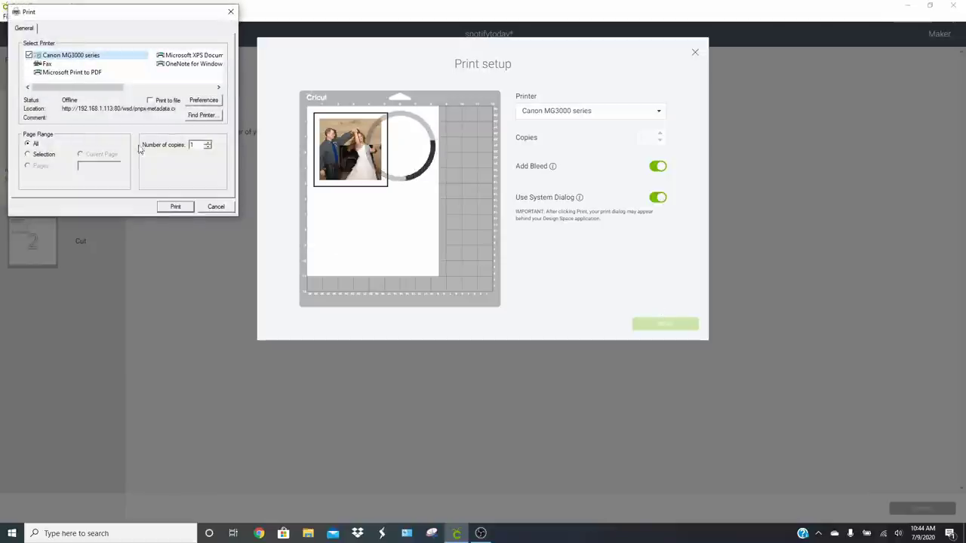
drag(76, 15, 218, 93)
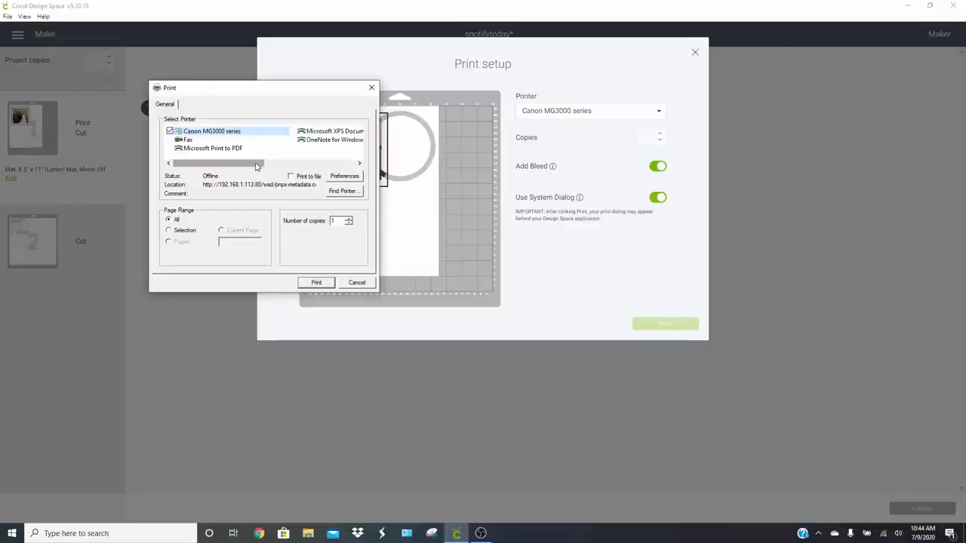
- Set the print quality to High in the Canon MG3000 series printing preferences and print the photo page
click(346, 178)
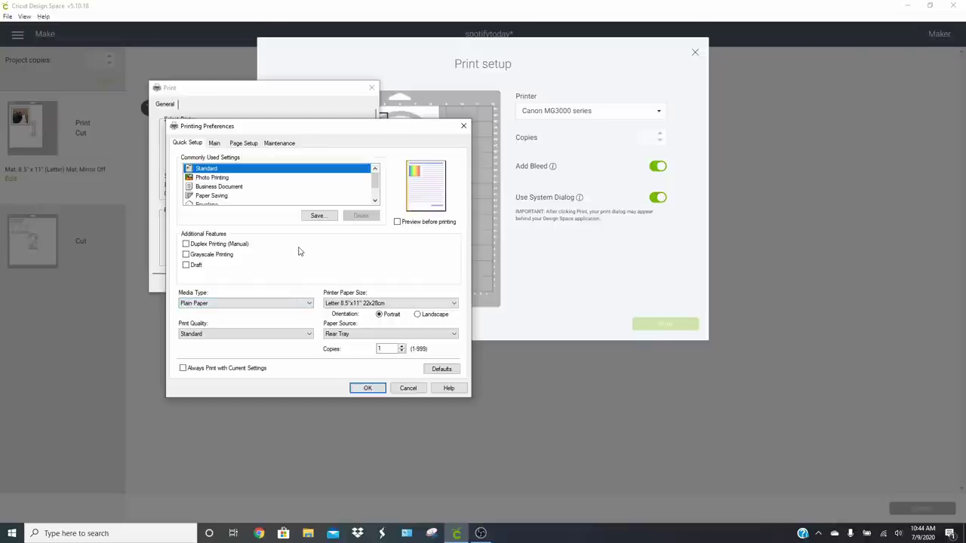
click(248, 335)
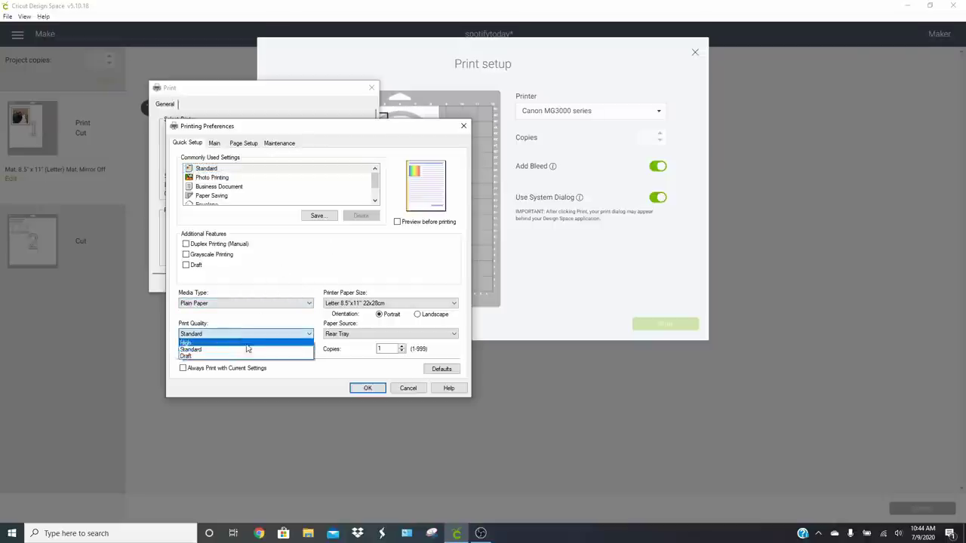
click(242, 356)
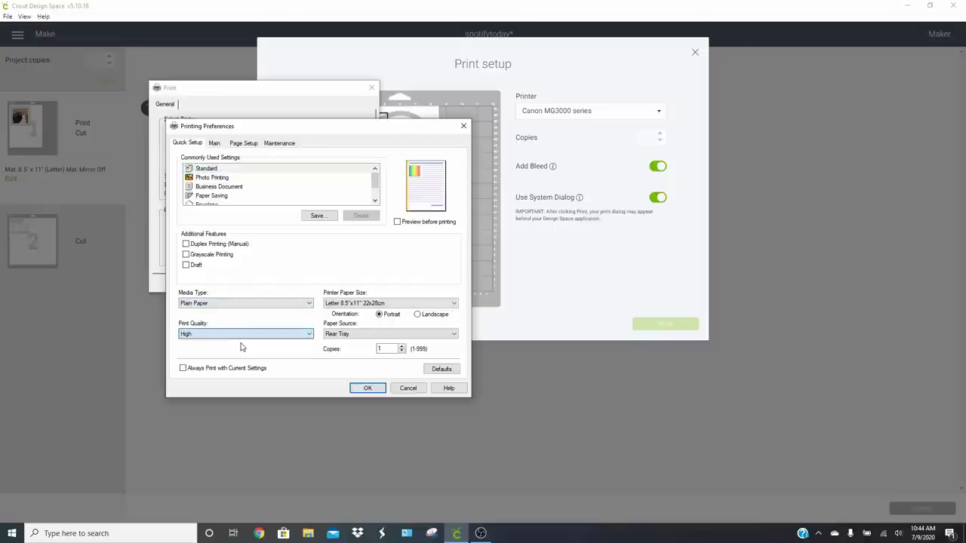
click(255, 307)
mouse_move(249, 316)
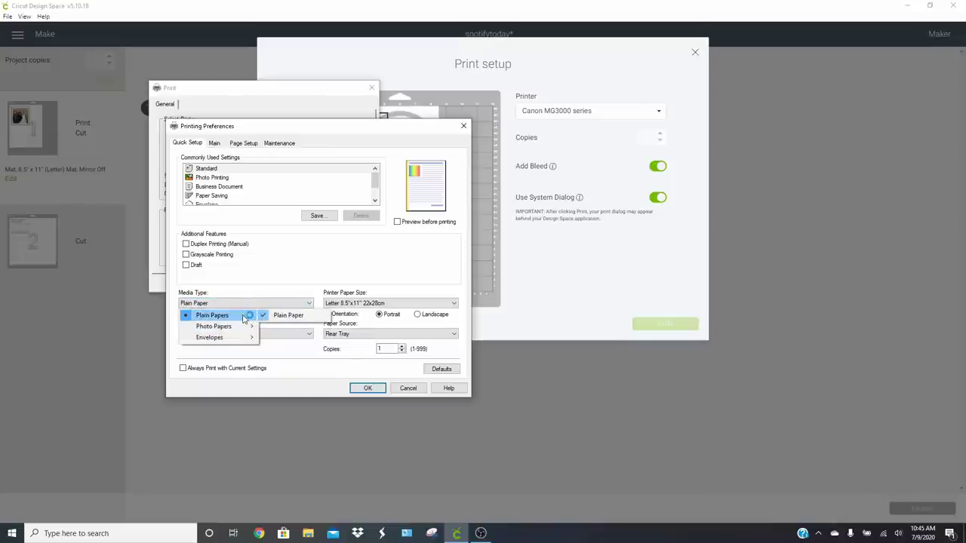
click(270, 283)
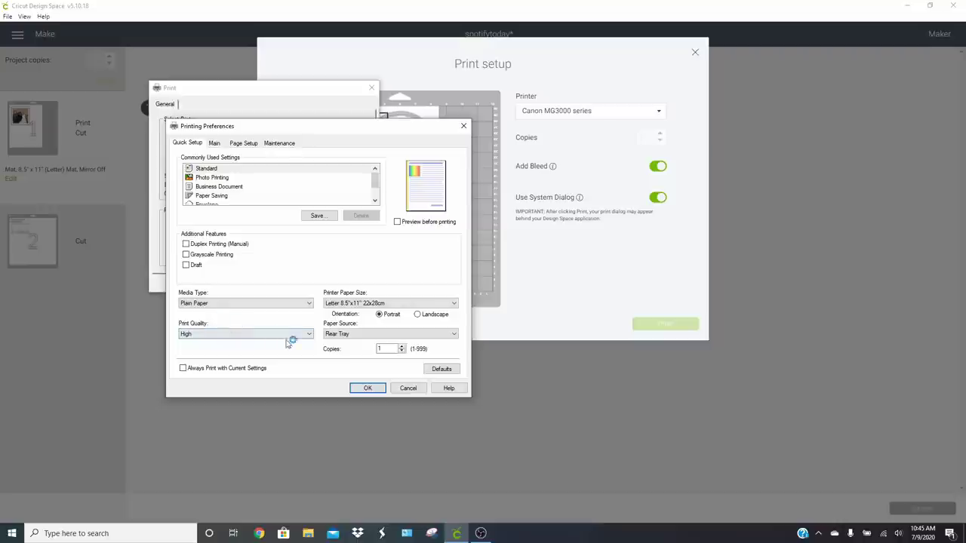
click(366, 389)
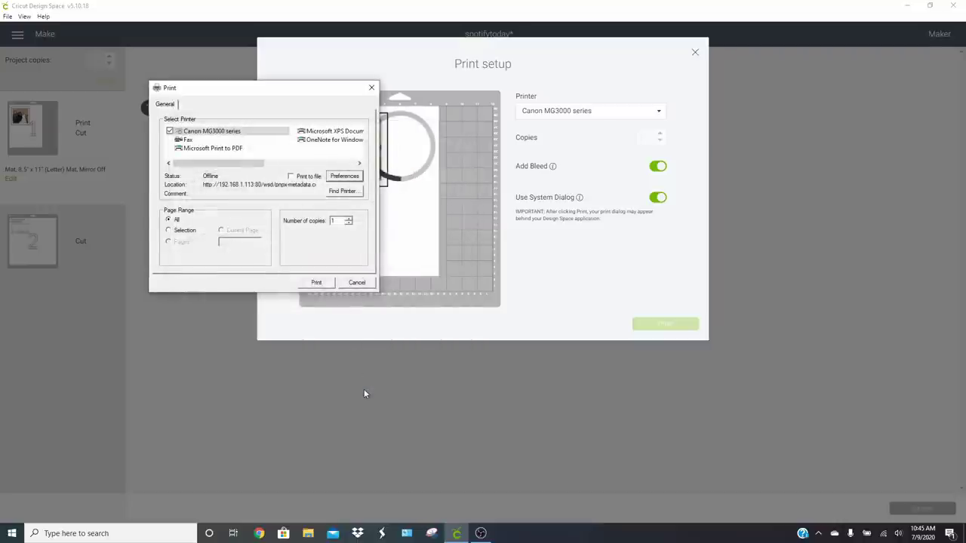
click(317, 283)
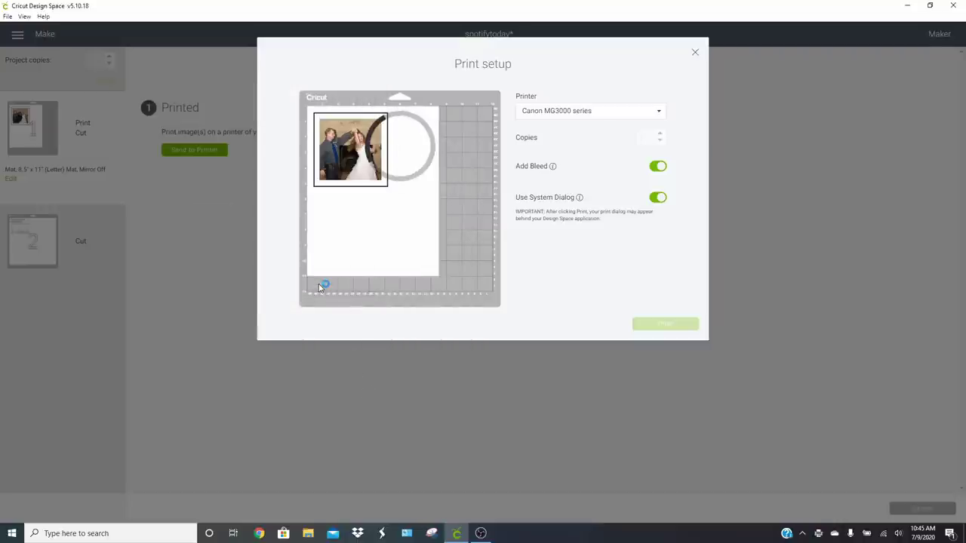